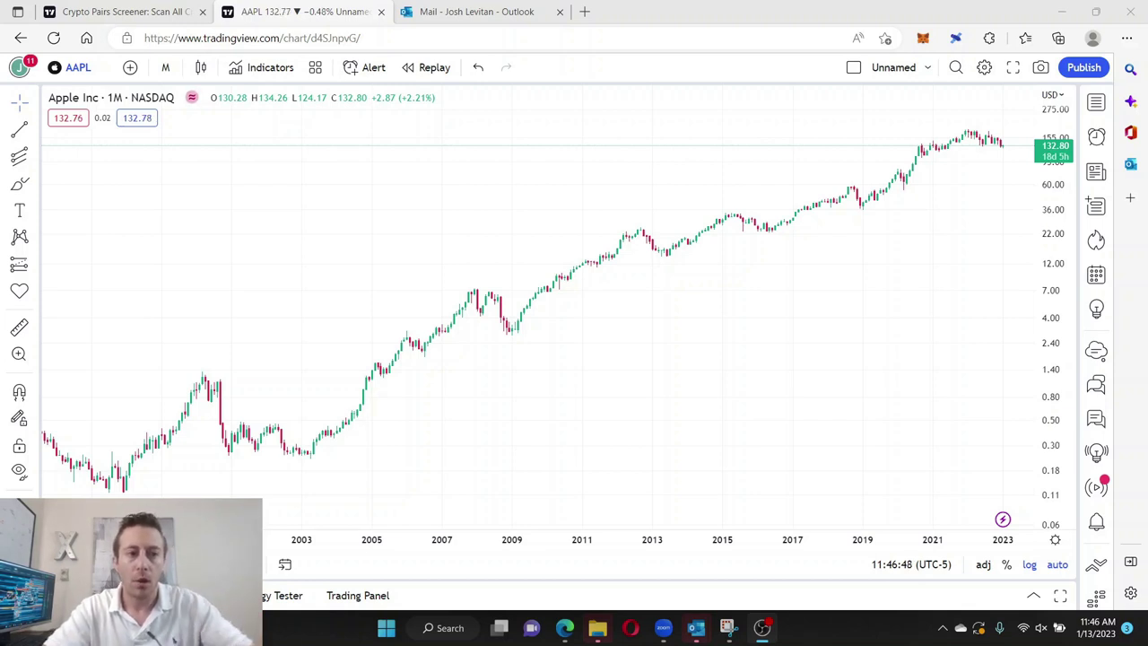
Step: Search the symbols for "S&P" and load the S&P 500 index (SPX) from the SP source on the chart
left_click(78, 67)
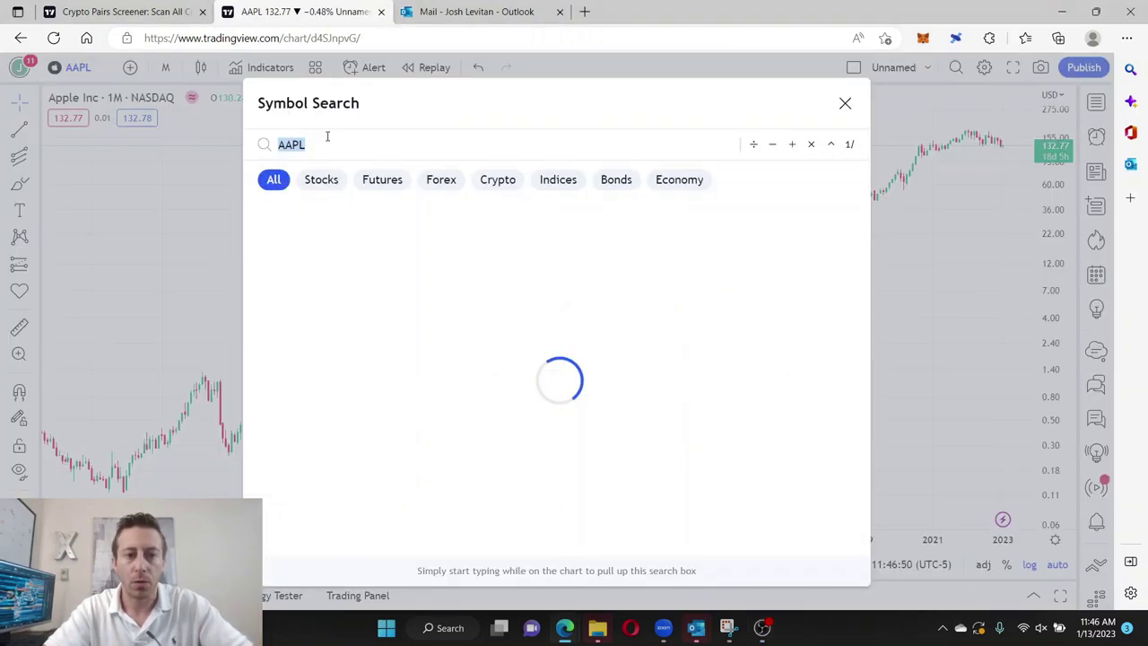
type("S&P")
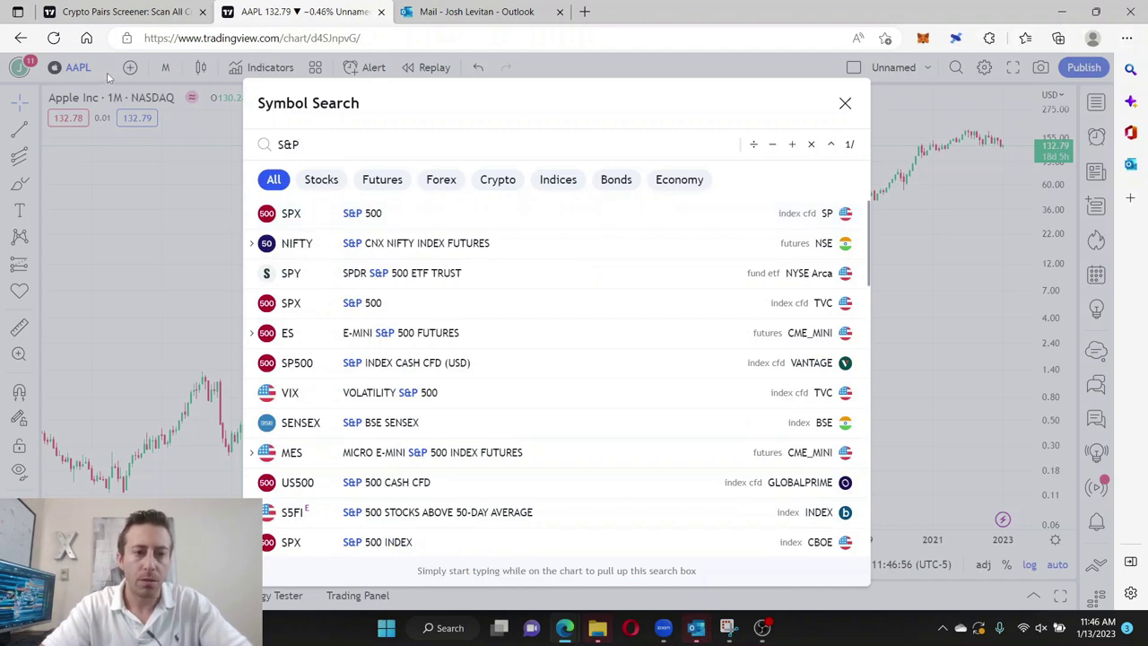
left_click(334, 214)
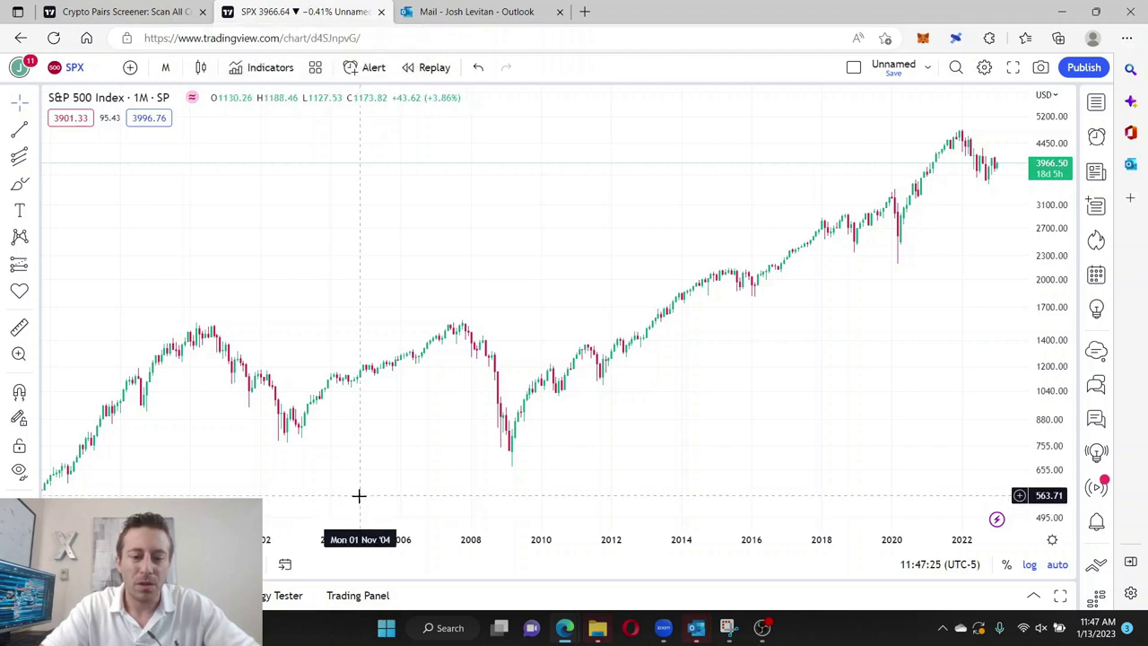
Step: Set the chart interval to 12 months and inspect the full S&P 500 price history
left_click_drag(362, 544, 542, 547)
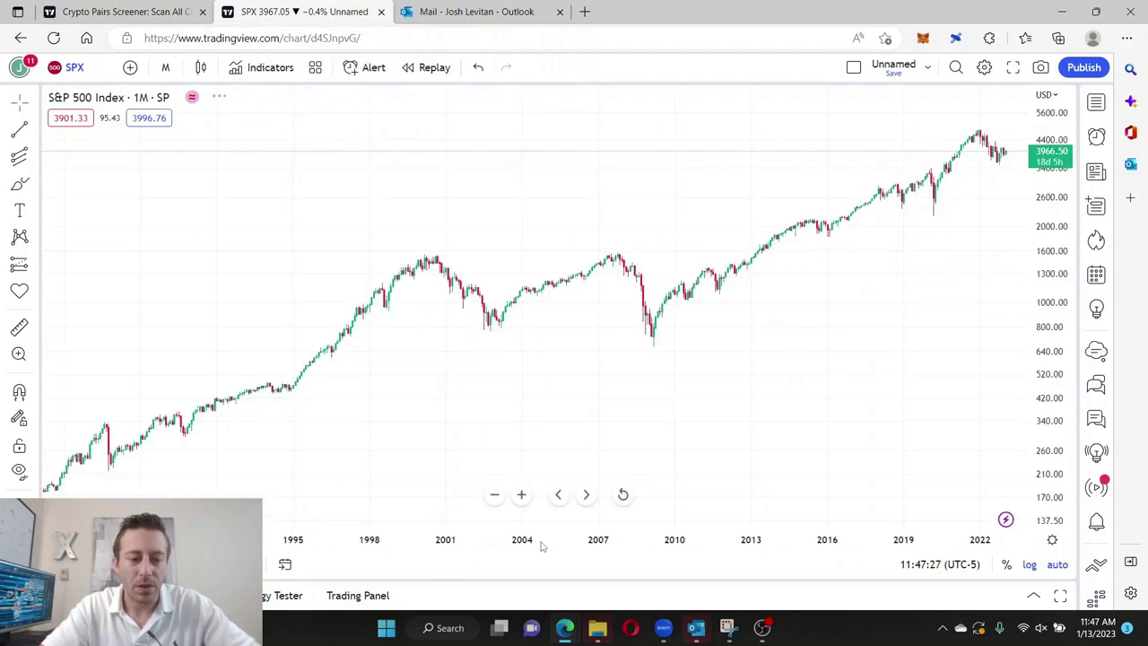
left_click_drag(445, 539, 639, 520)
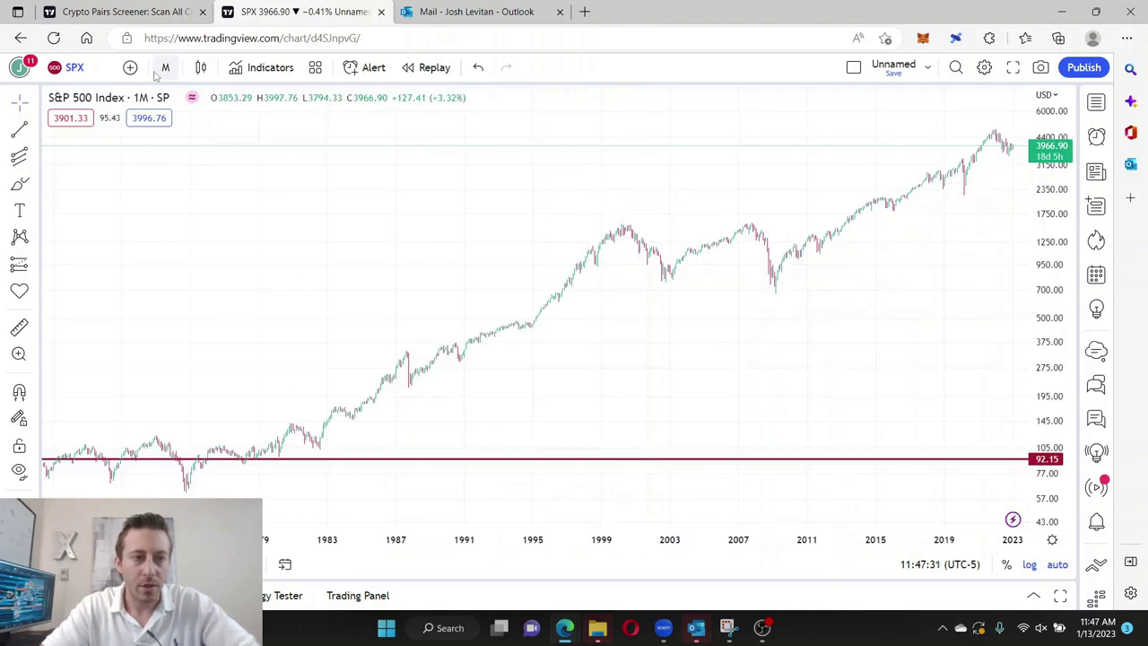
left_click(165, 67)
scroll(224, 471, "down", 3)
left_click(186, 444)
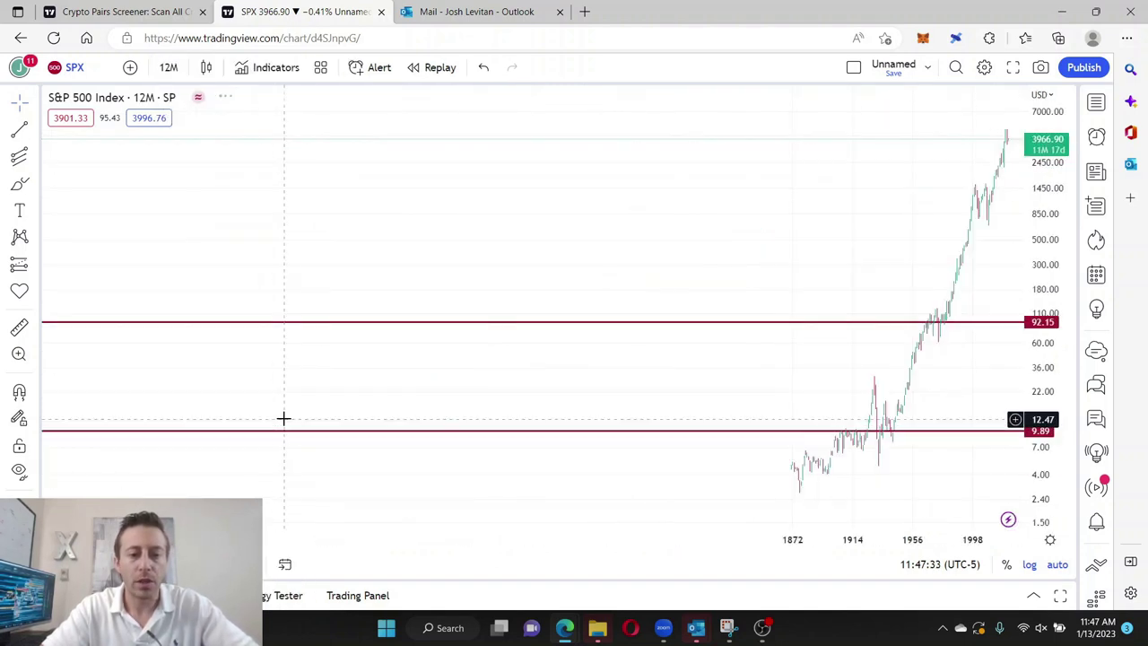
scroll(860, 521, "up", 5)
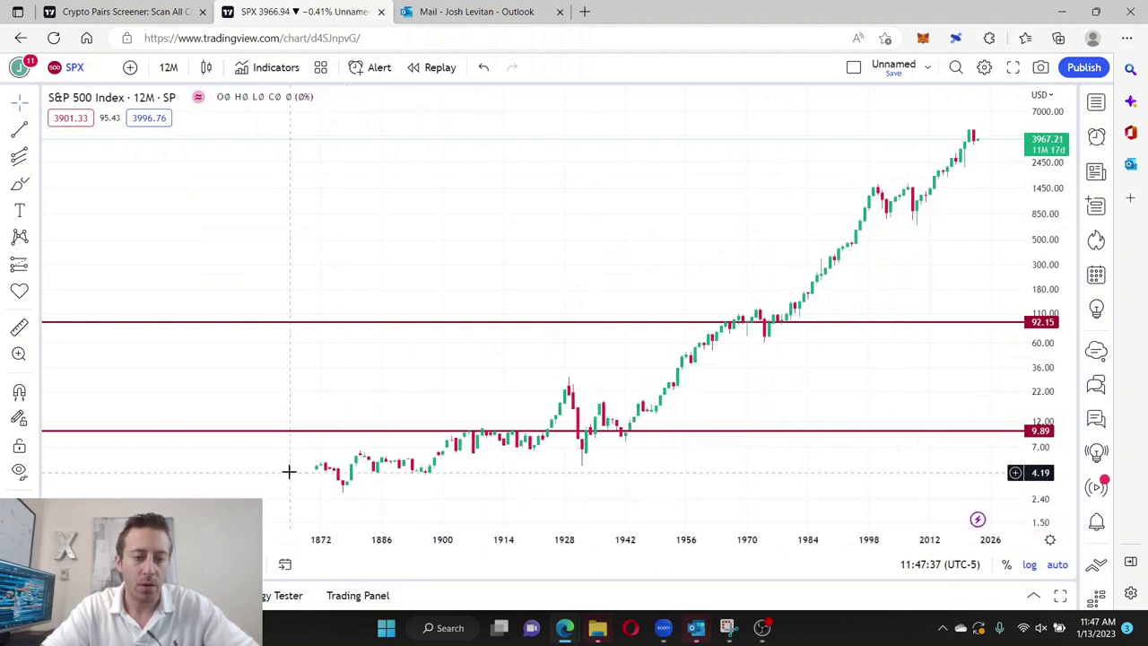
Step: Return the chart to the 1-month interval and inspect the index's long-term price history
left_click(167, 67)
scroll(206, 359, "down", 5)
left_click(179, 431)
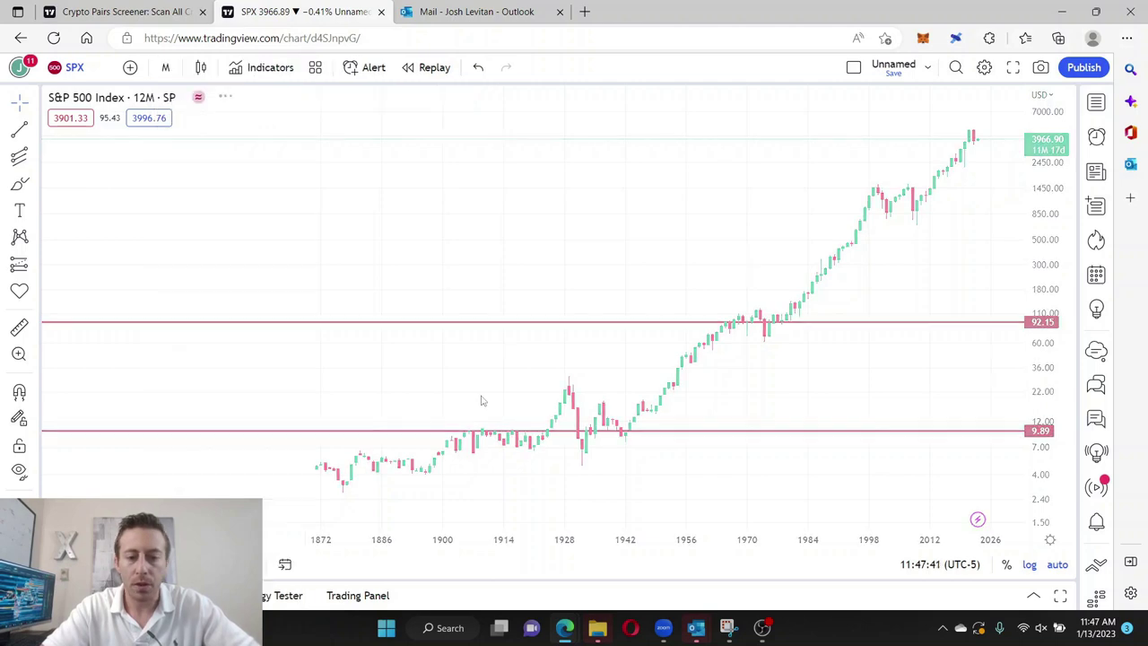
scroll(930, 485, "down", 10)
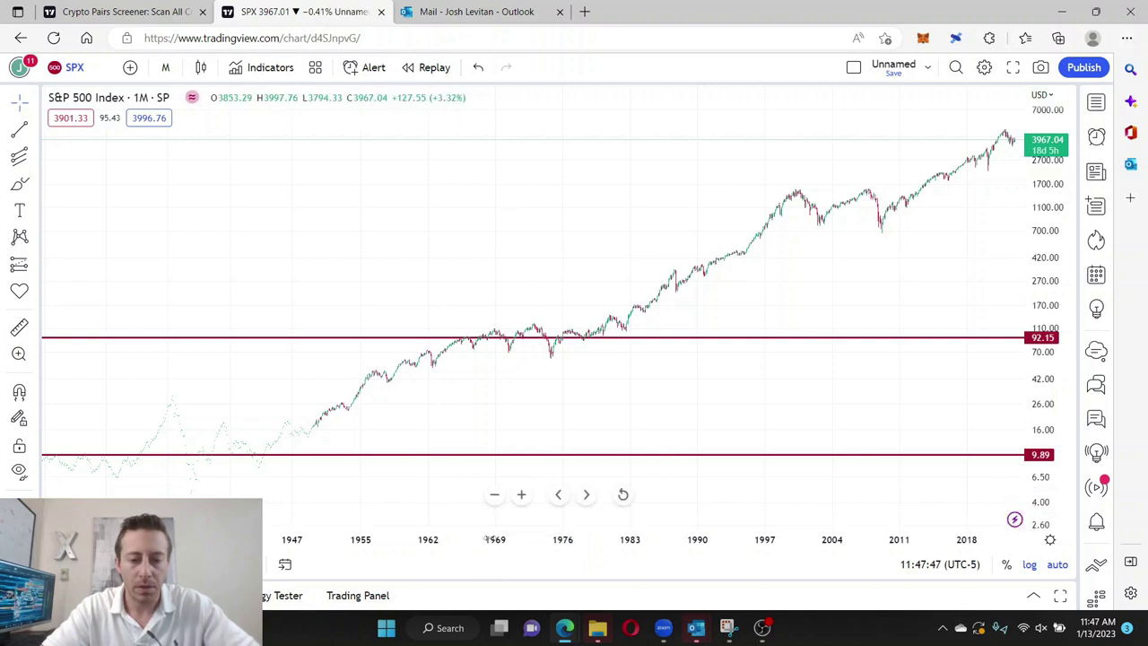
scroll(529, 549, "down", 3)
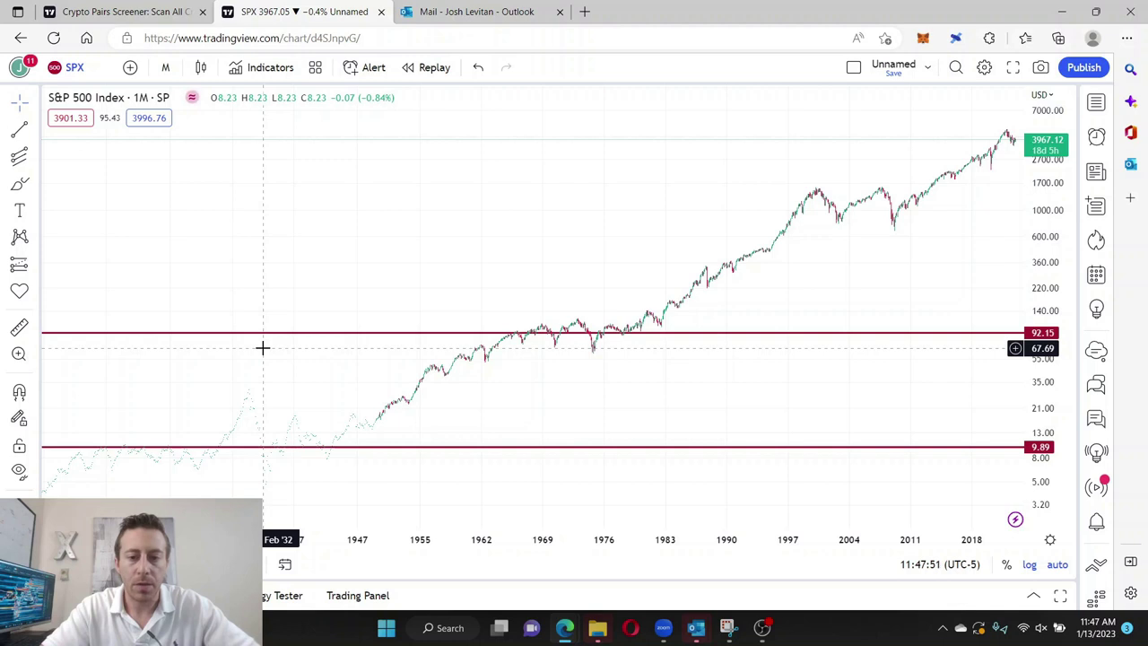
left_click_drag(325, 254, 164, 269)
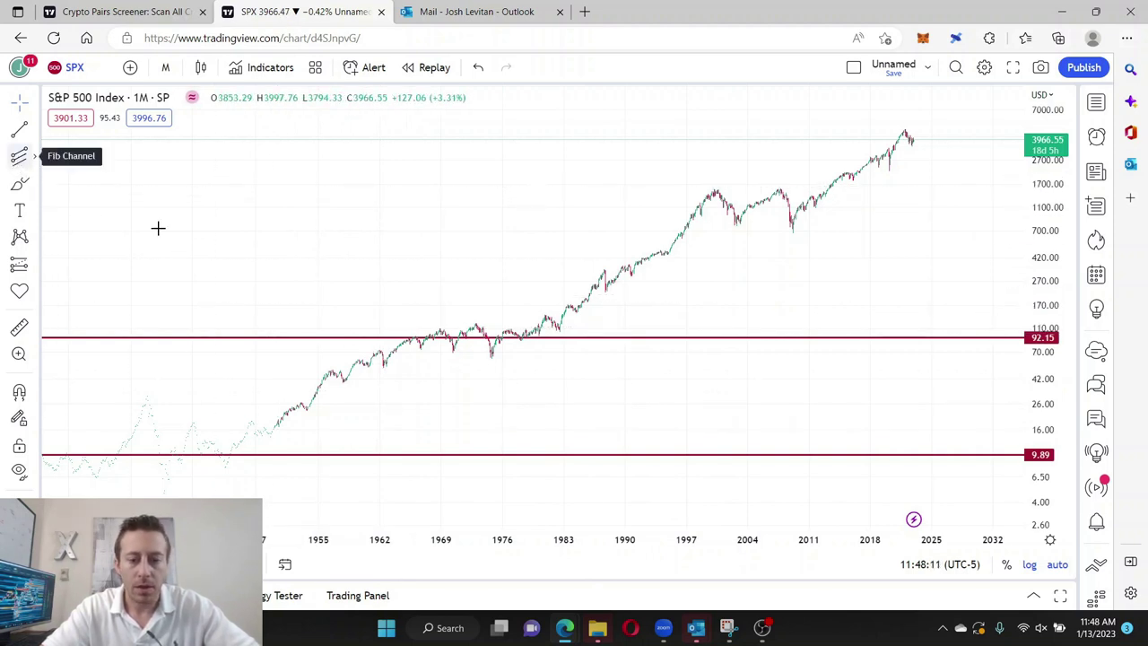
Step: Turn the logarithmic price scale off and back on to compare it with the linear scale
left_click_drag(592, 540, 355, 565)
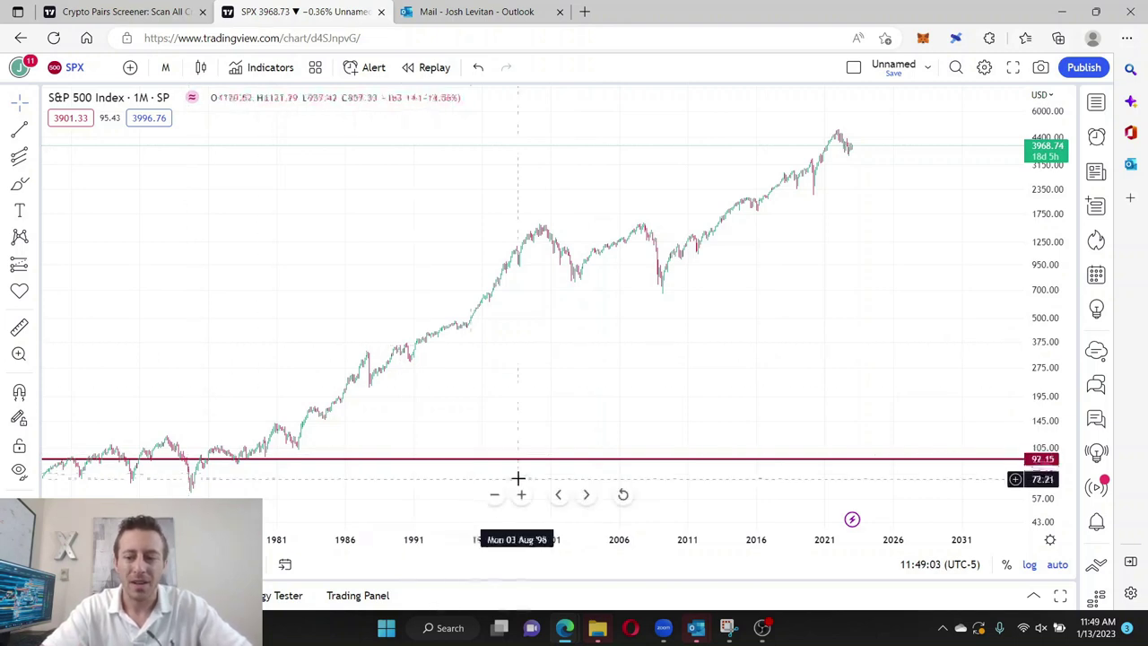
left_click(1030, 564)
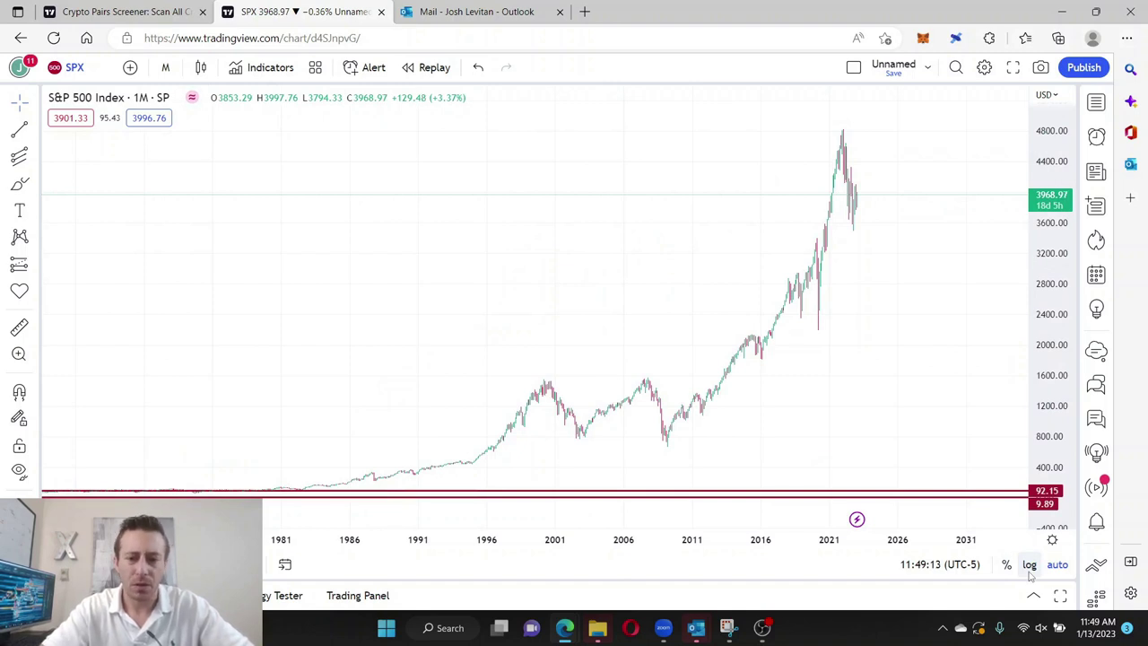
left_click(1029, 565)
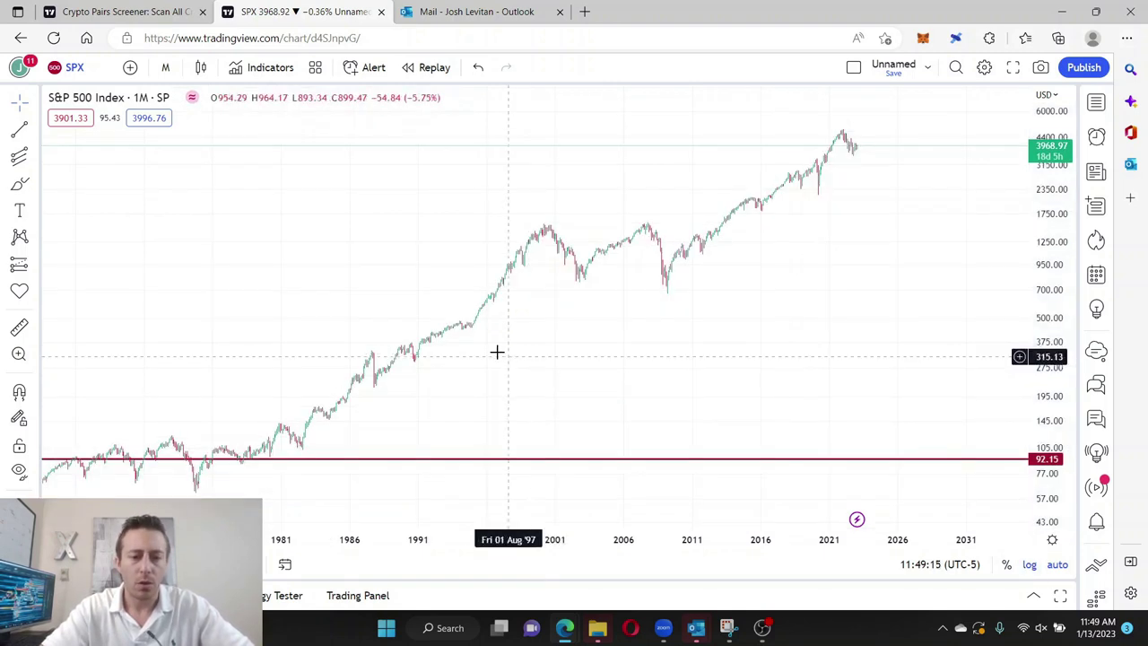
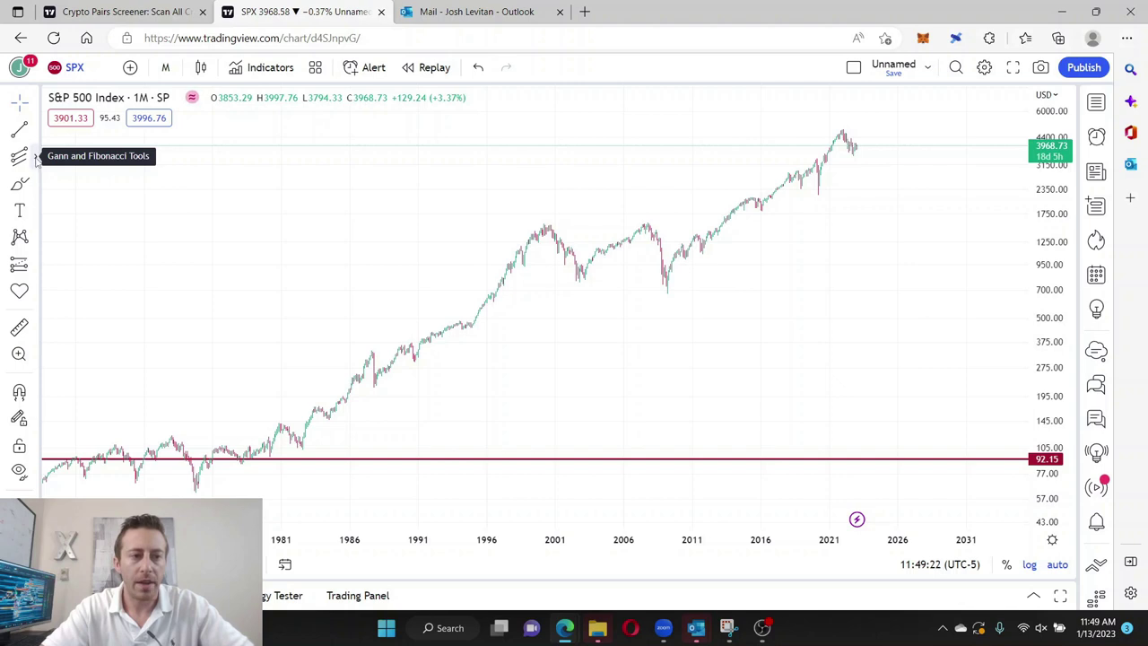
Step: Draw a Fib Channel from the low at 60.88 through the March 2009 low at 670.25, with level 1 at the March 2000 high of 1545.64
left_click(36, 159)
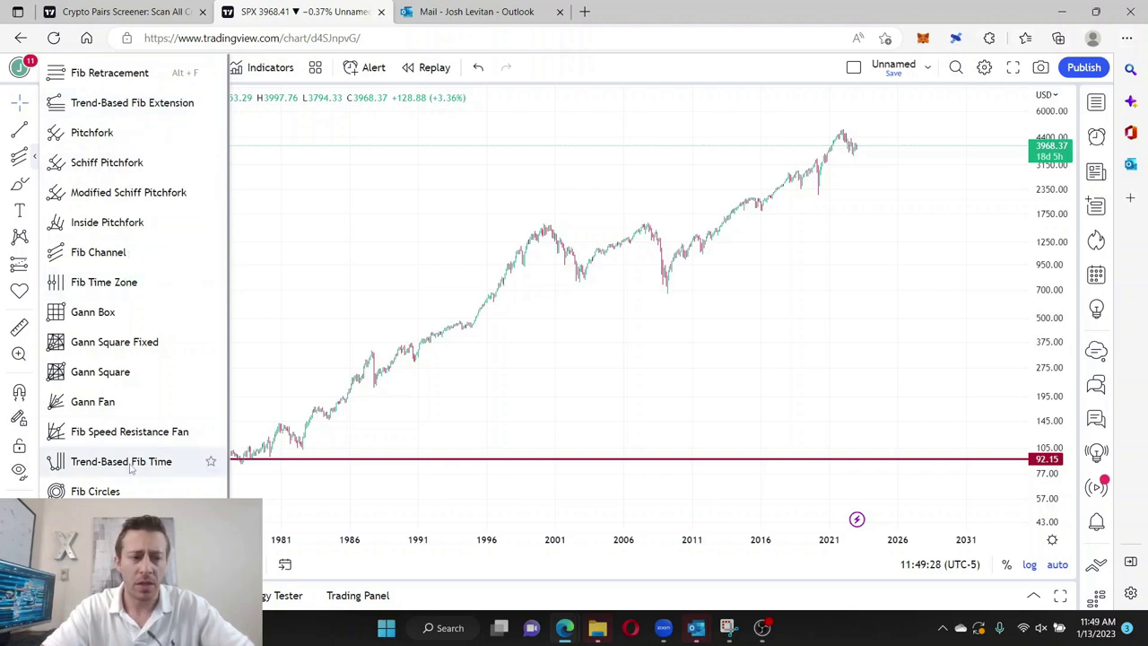
scroll(130, 465, "down", 1)
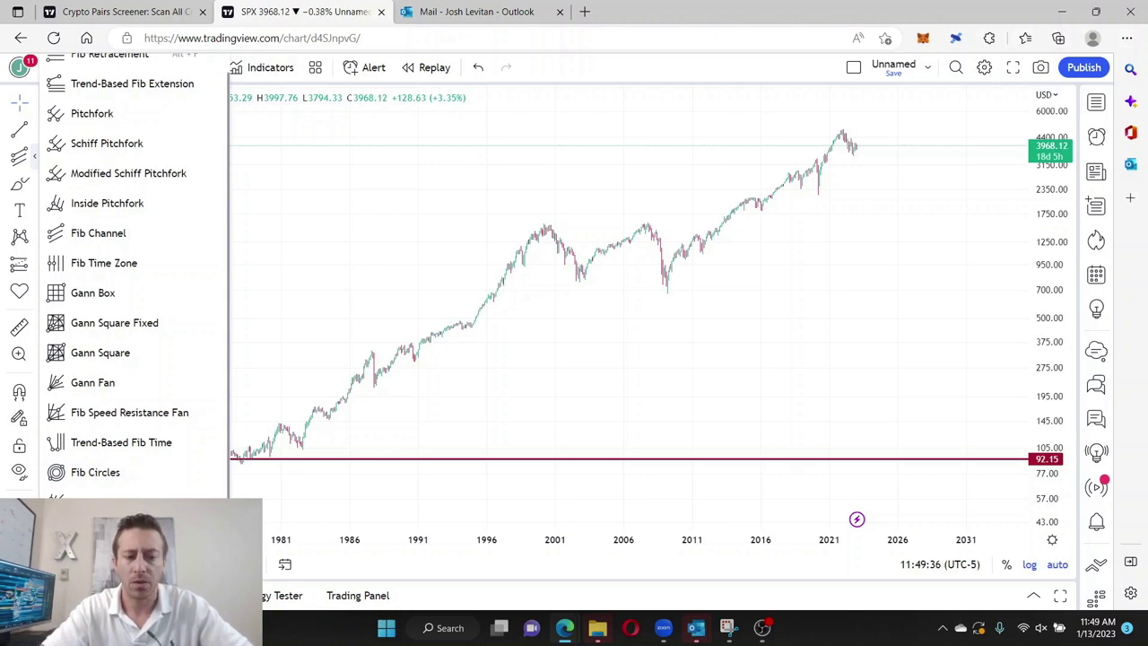
left_click(77, 236)
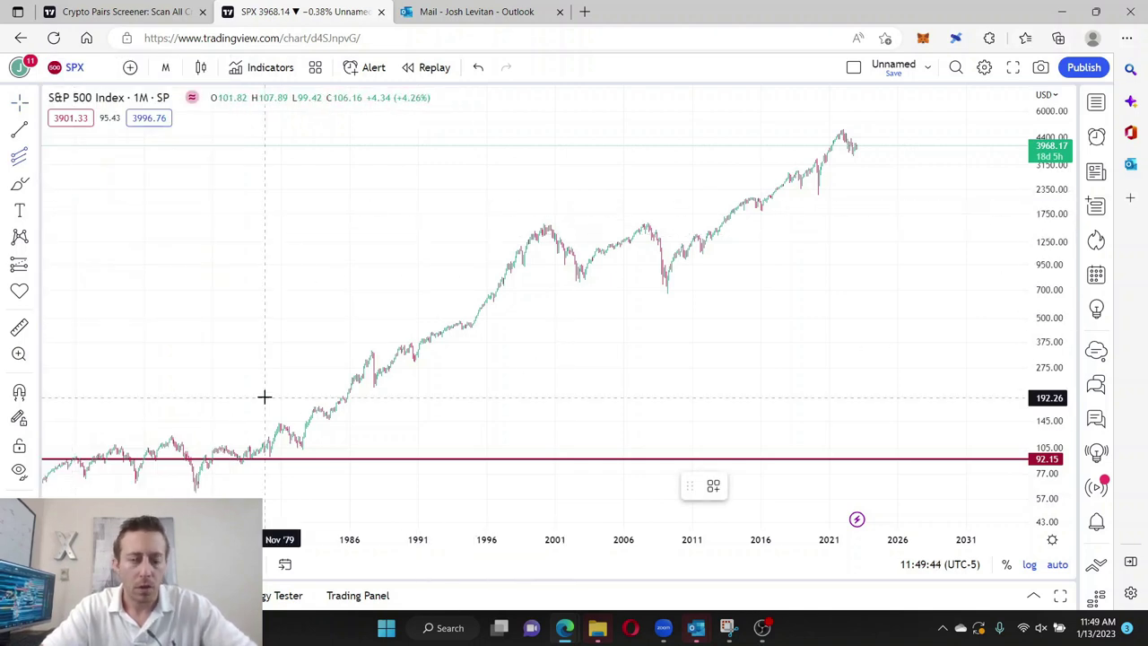
left_click(195, 492)
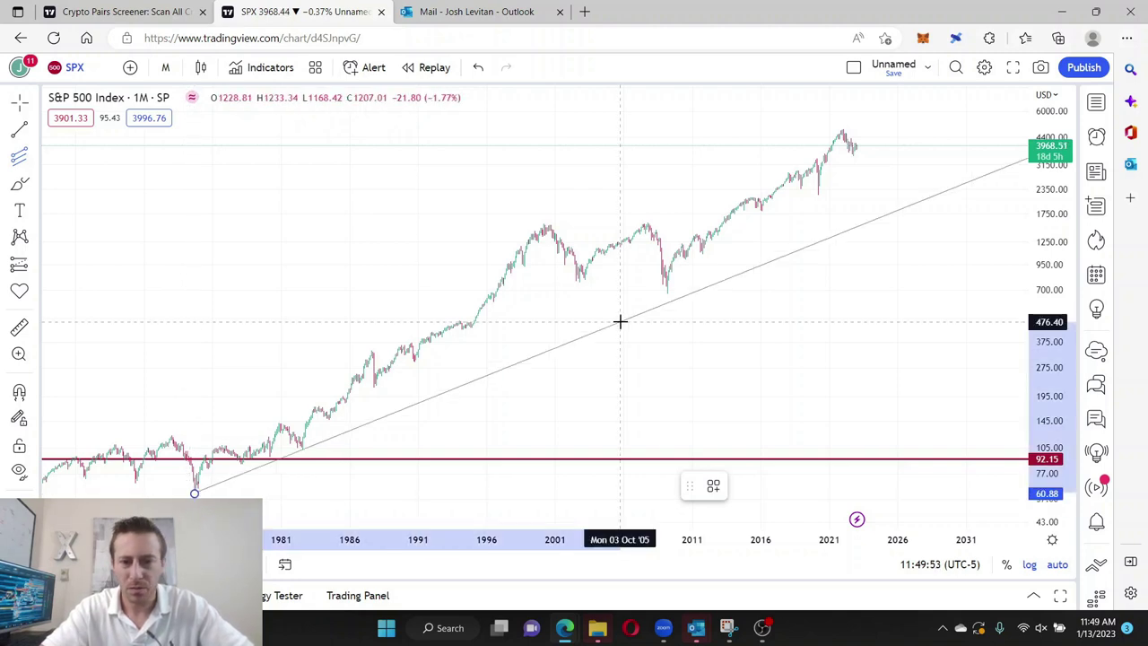
left_click(667, 293)
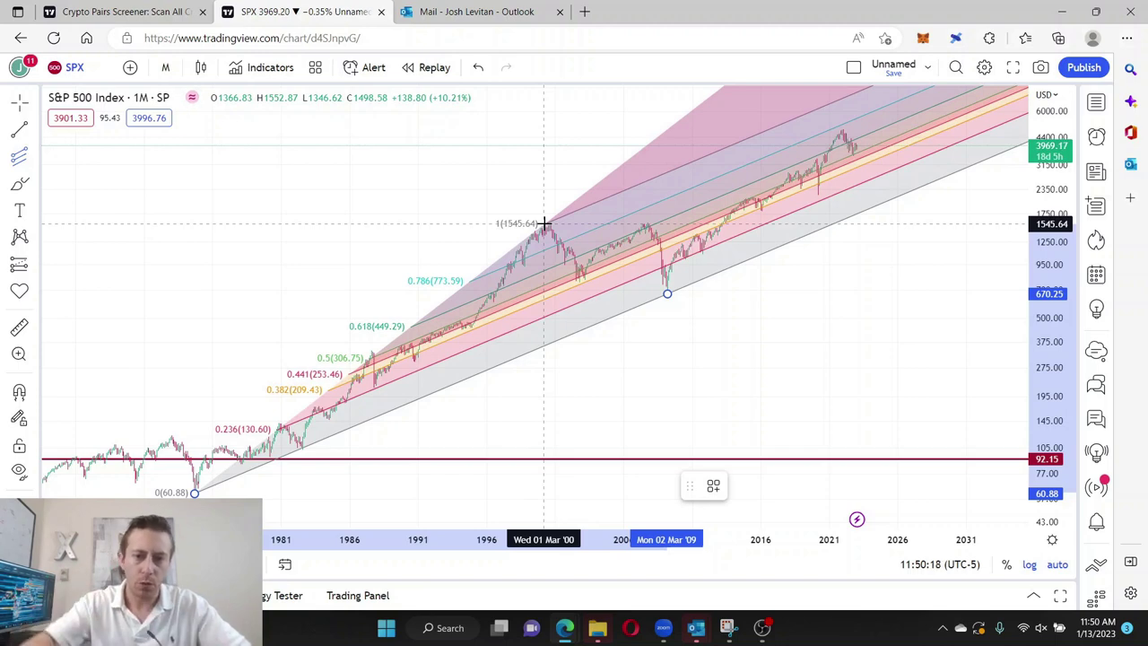
left_click(544, 223)
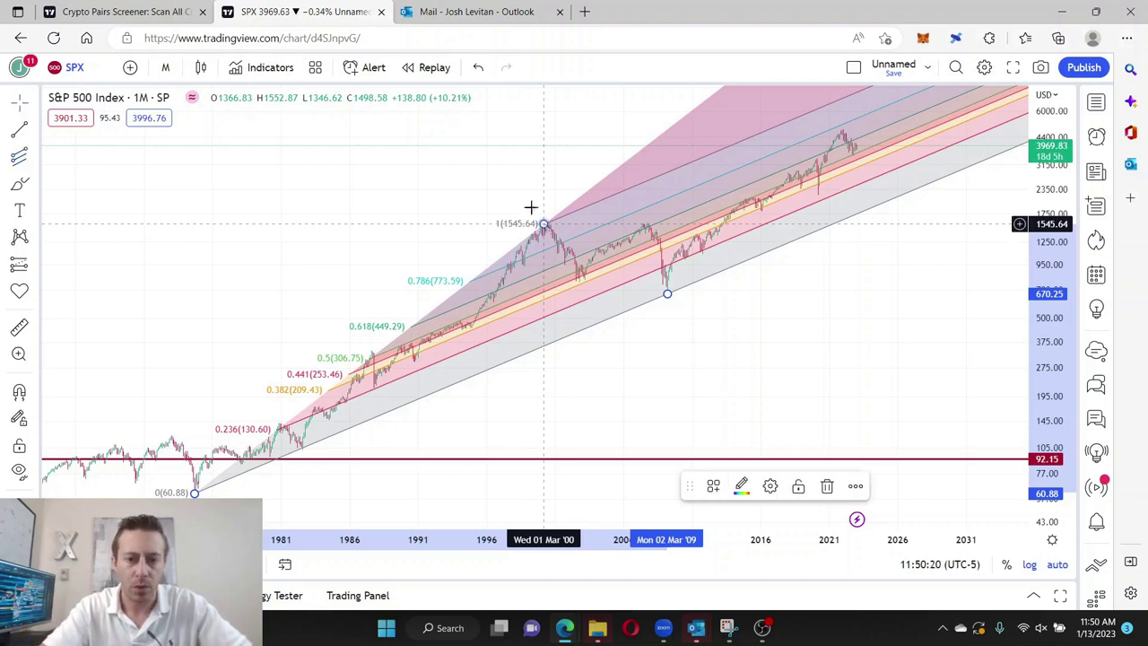
left_click(520, 197)
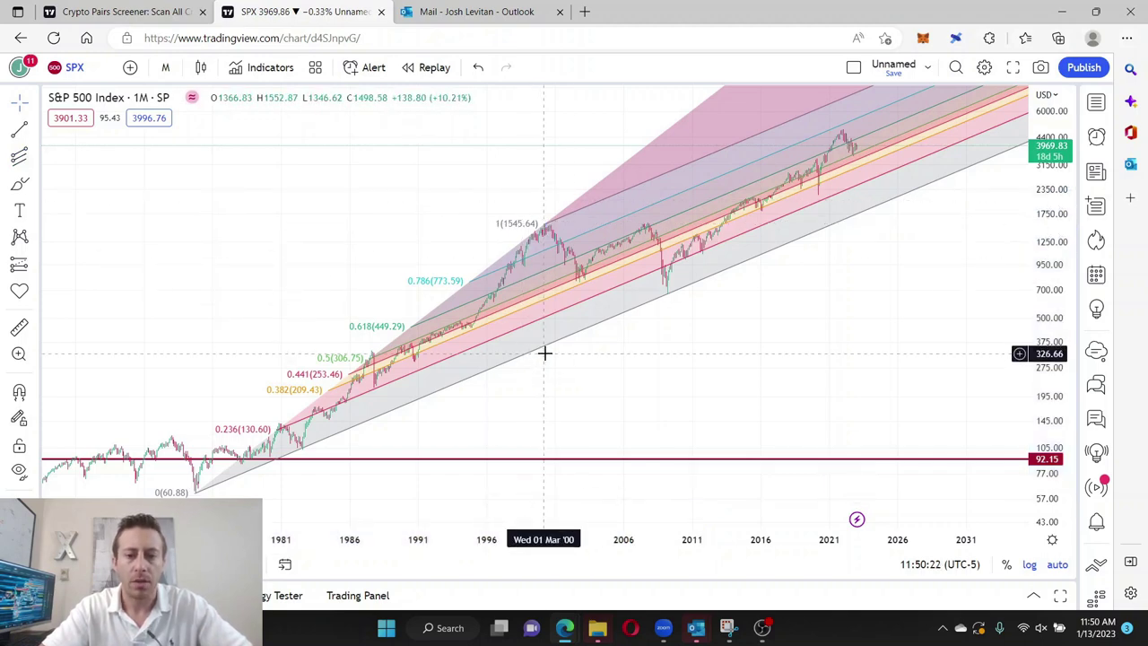
Step: Examine how the S&P 500 price moves against the Fib Channel levels, both in recent years and over the whole channel
left_click_drag(628, 542, 408, 538)
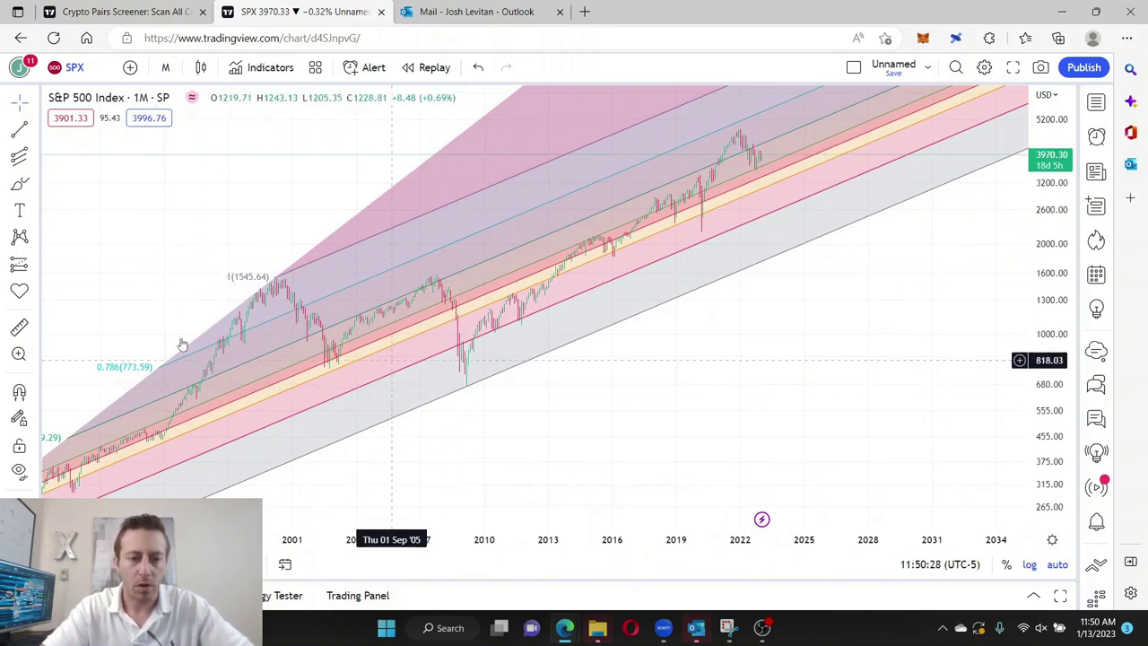
right_click(576, 418)
left_click(592, 216)
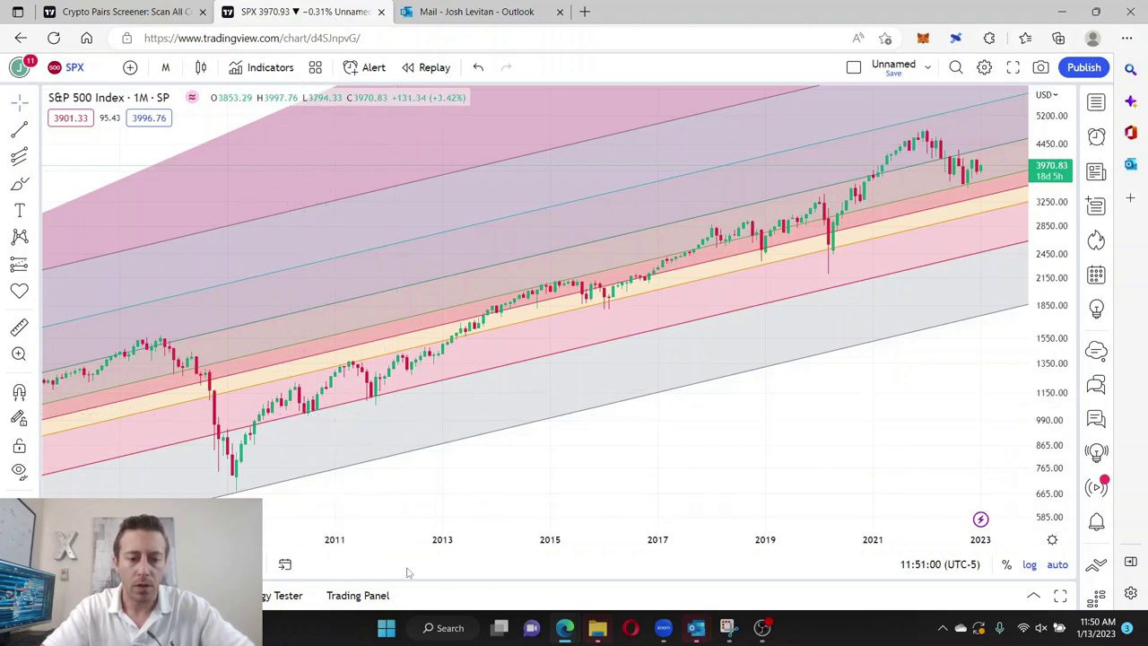
scroll(691, 535, "down", 5)
scroll(708, 537, "down", 1)
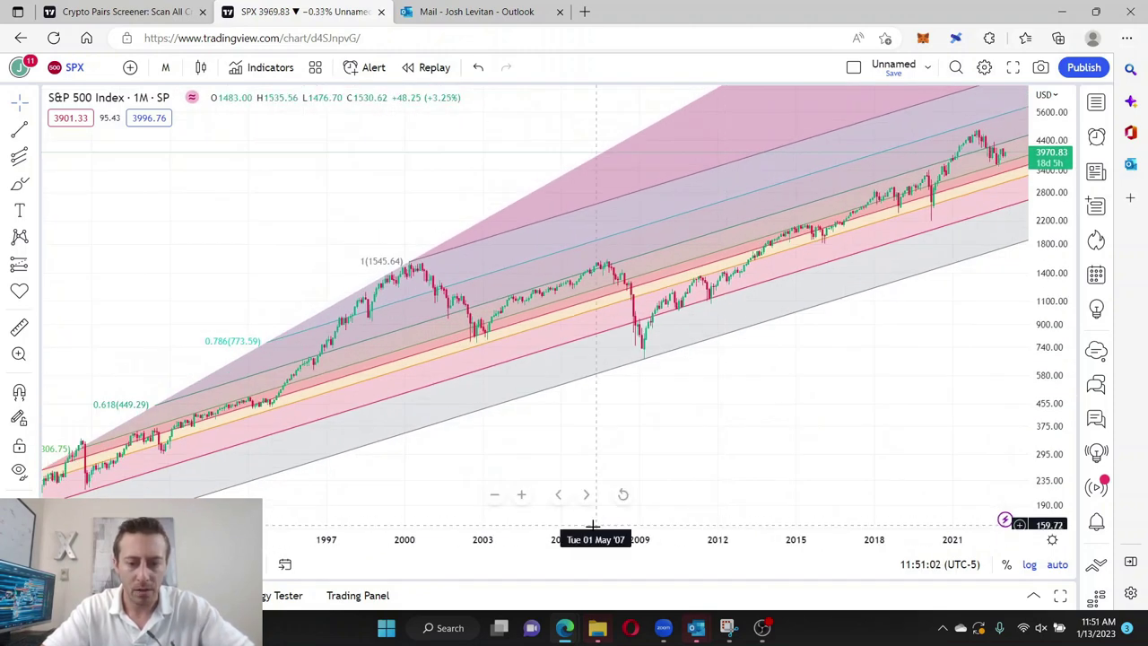
scroll(589, 545, "down", 3)
scroll(731, 560, "down", 1)
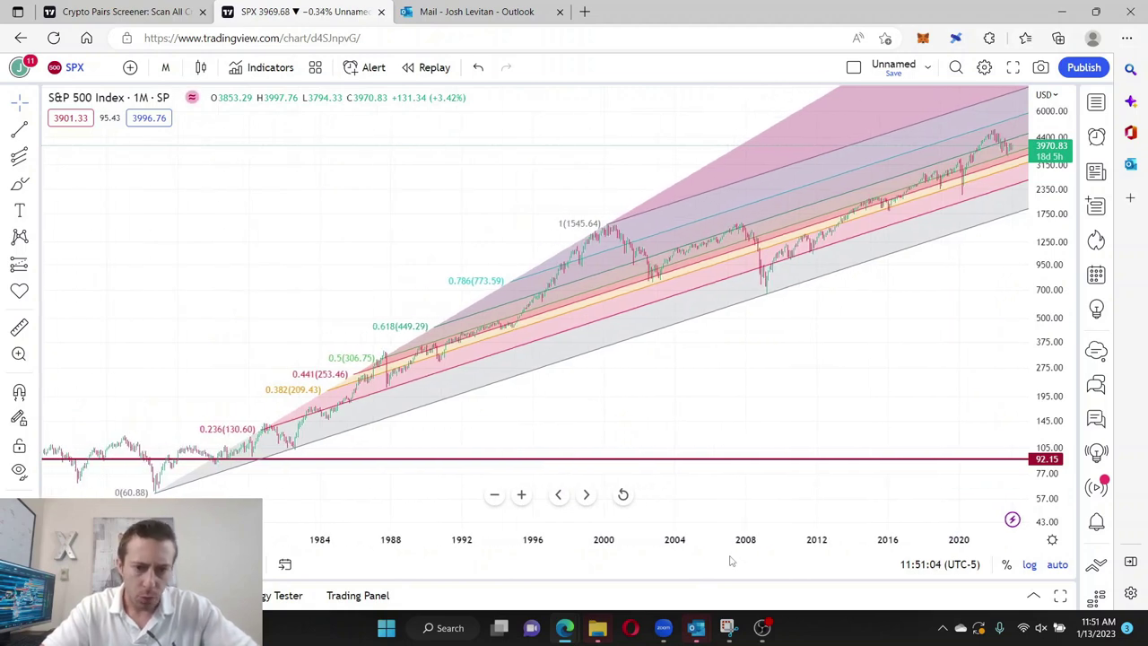
scroll(725, 561, "down", 2)
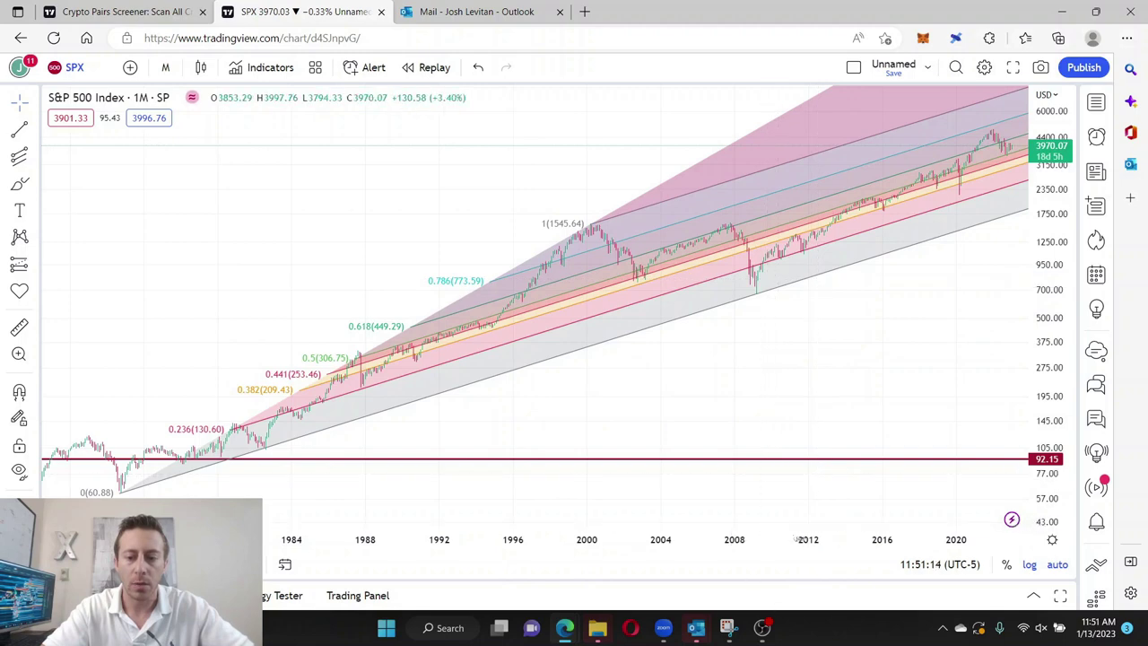
scroll(566, 571, "up", 5)
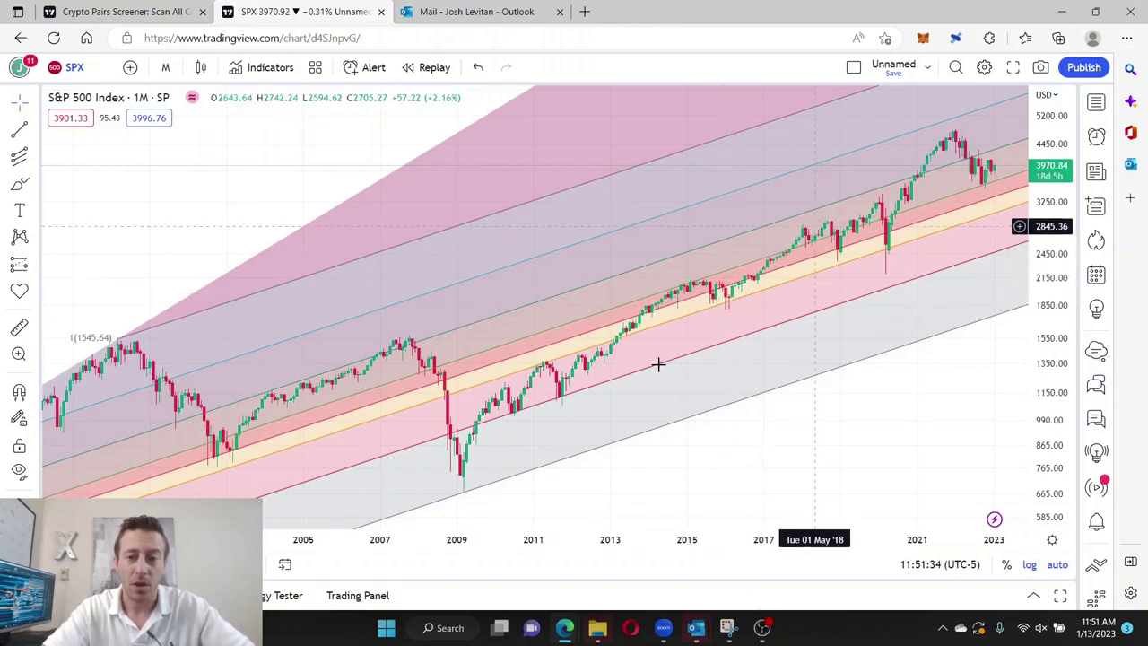
left_click_drag(617, 547, 801, 531)
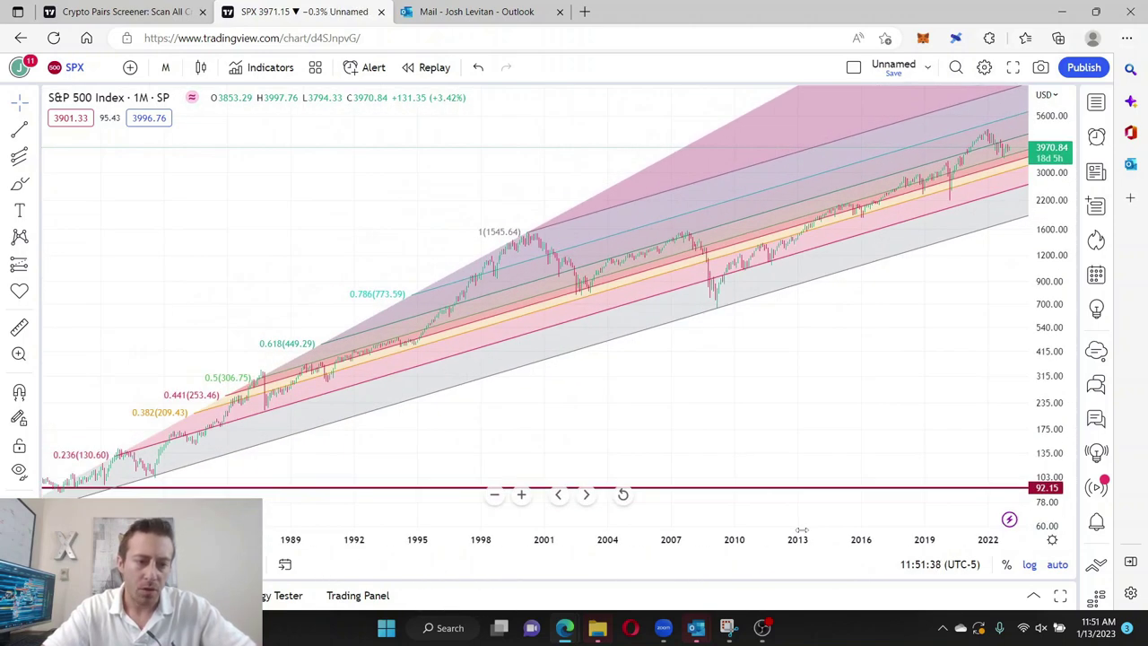
Step: Review the Fib Channel's style settings and enabled levels, including 0.441, and close them without changes
left_click(230, 400)
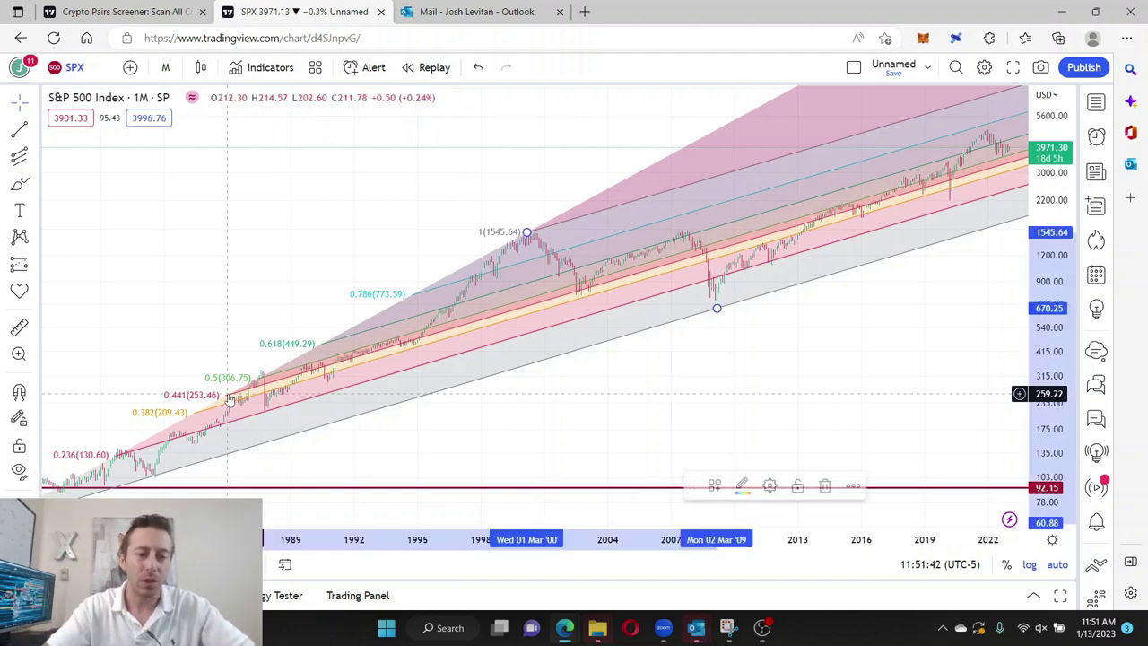
double_click(229, 400)
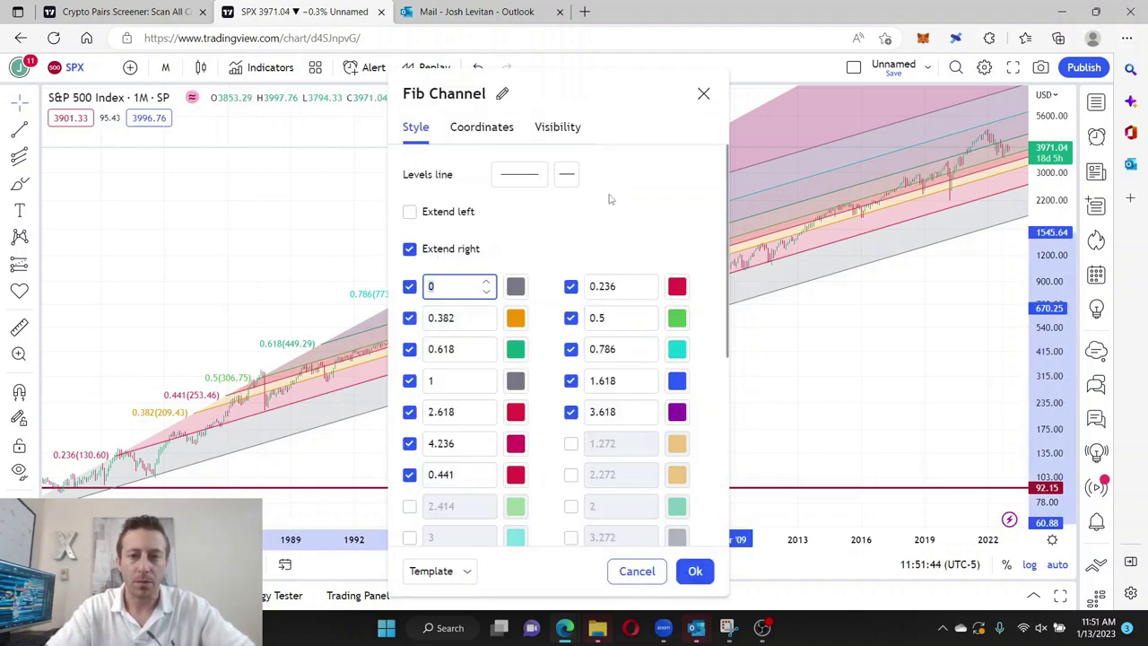
left_click(703, 94)
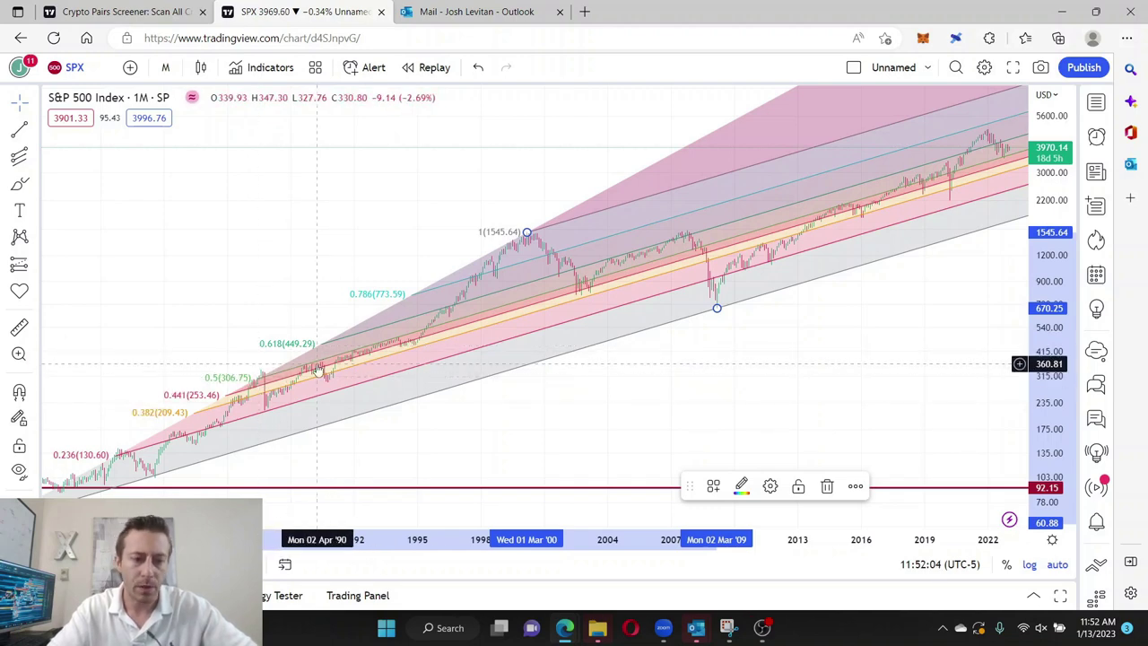
Step: Examine the candles since 2018 against the Fib Channel levels and compare them with the earlier price history
left_click_drag(786, 538, 453, 539)
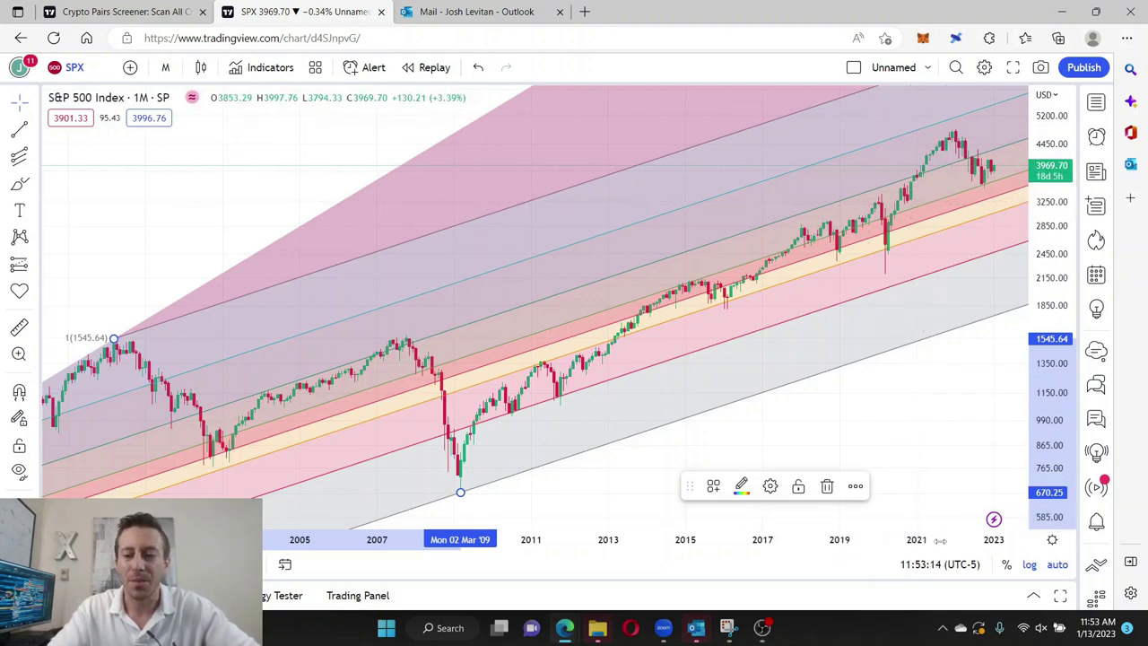
scroll(907, 515, "up", 5)
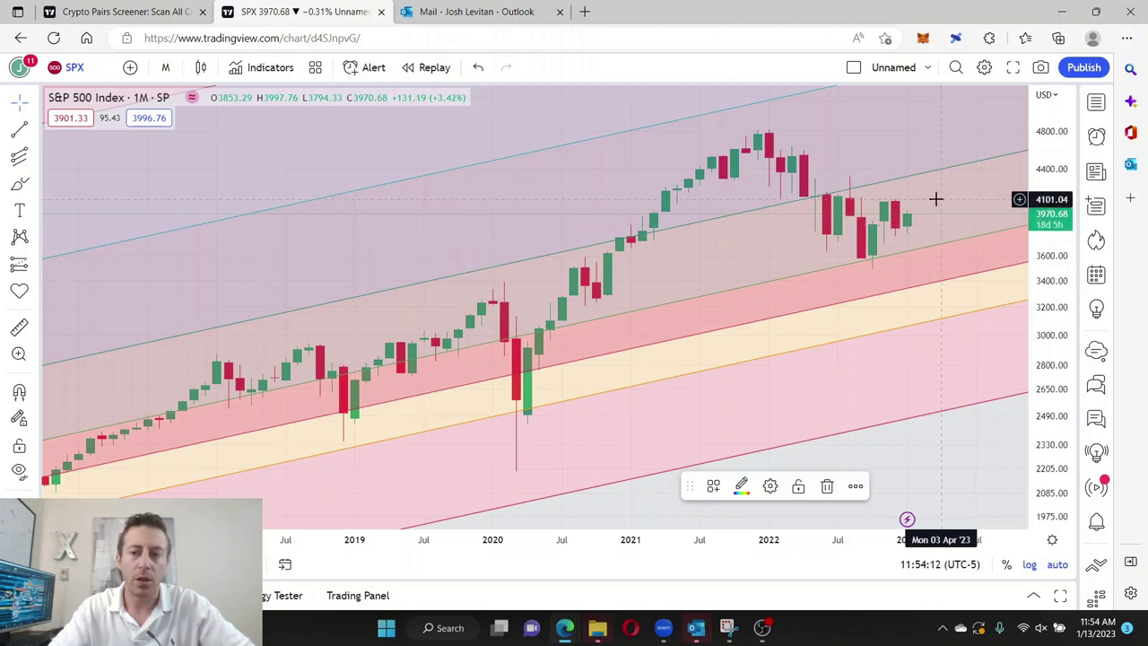
scroll(679, 505, "down", 10)
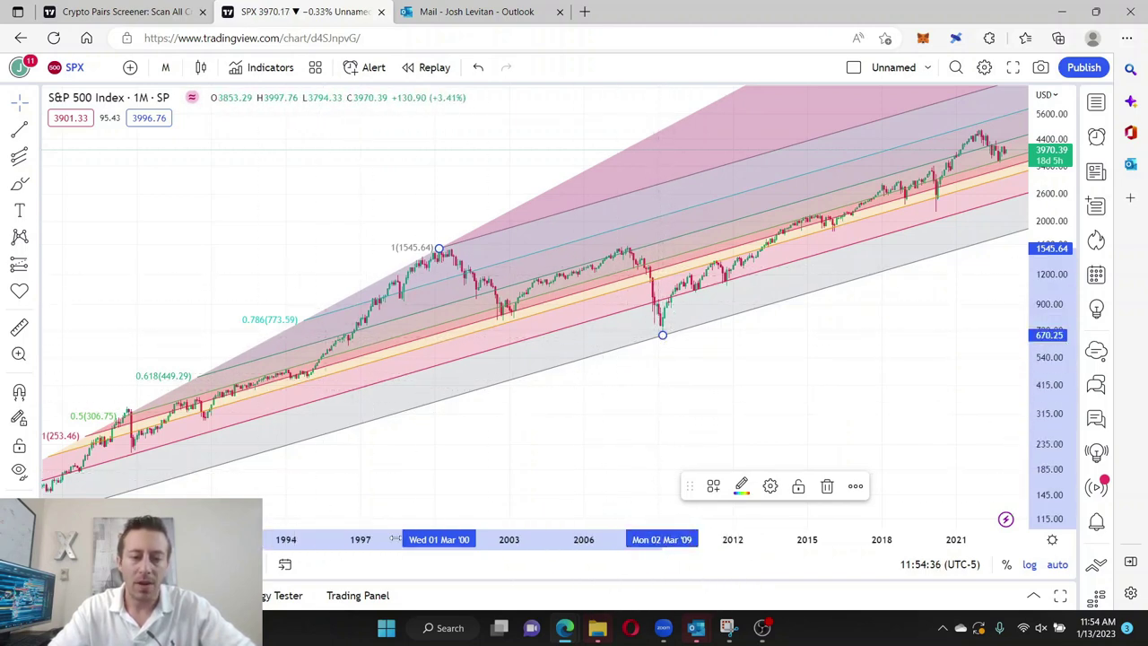
Step: Switch the chart from the S&P 500 to BTCUSD, the Bitcoin All Time History Index from the INDEX source
scroll(369, 499, "down", 2)
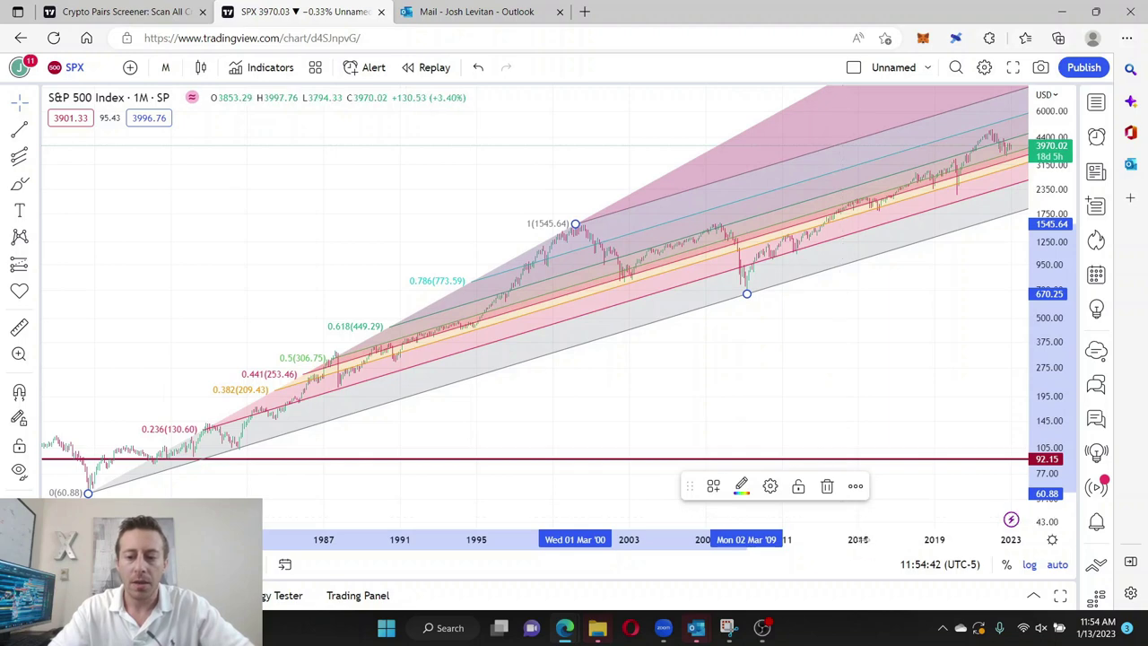
left_click_drag(858, 538, 473, 563)
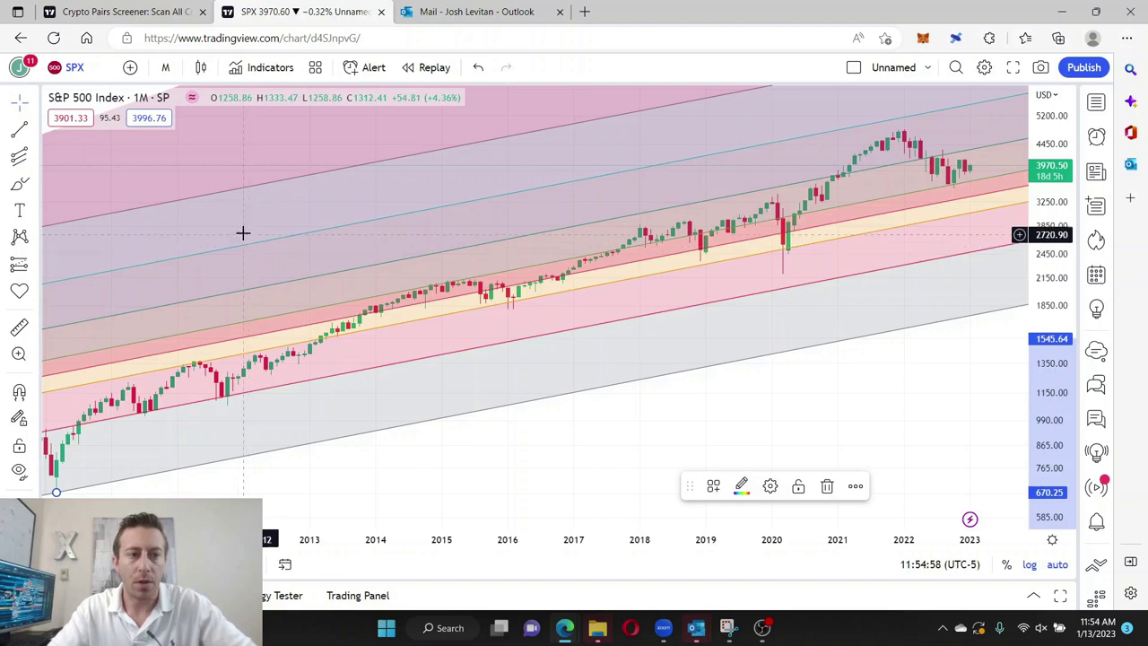
type("BTC INDEX")
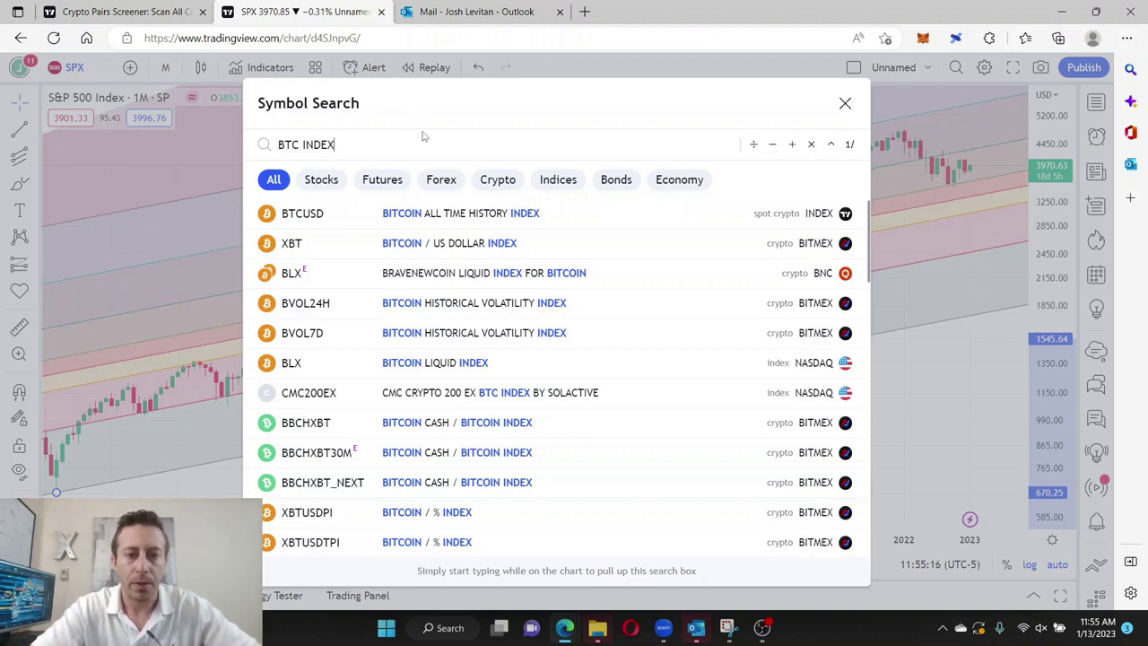
left_click(466, 226)
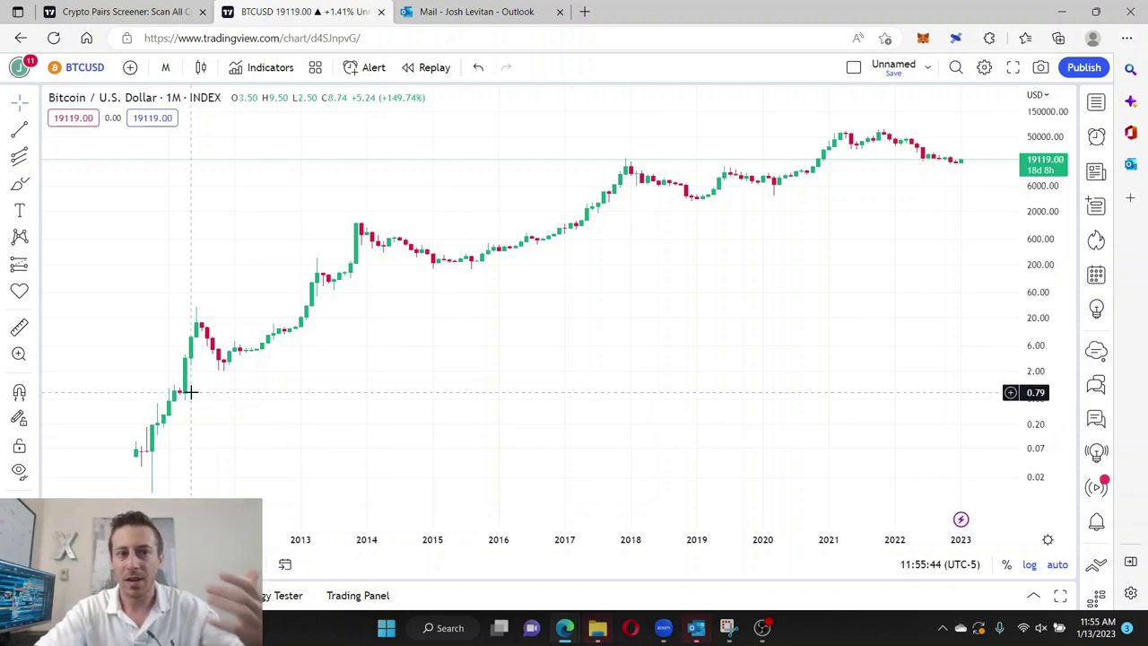
Step: Search the symbols for "BTC INDEX" again and reselect the Bitcoin All Time History Index
left_click(84, 67)
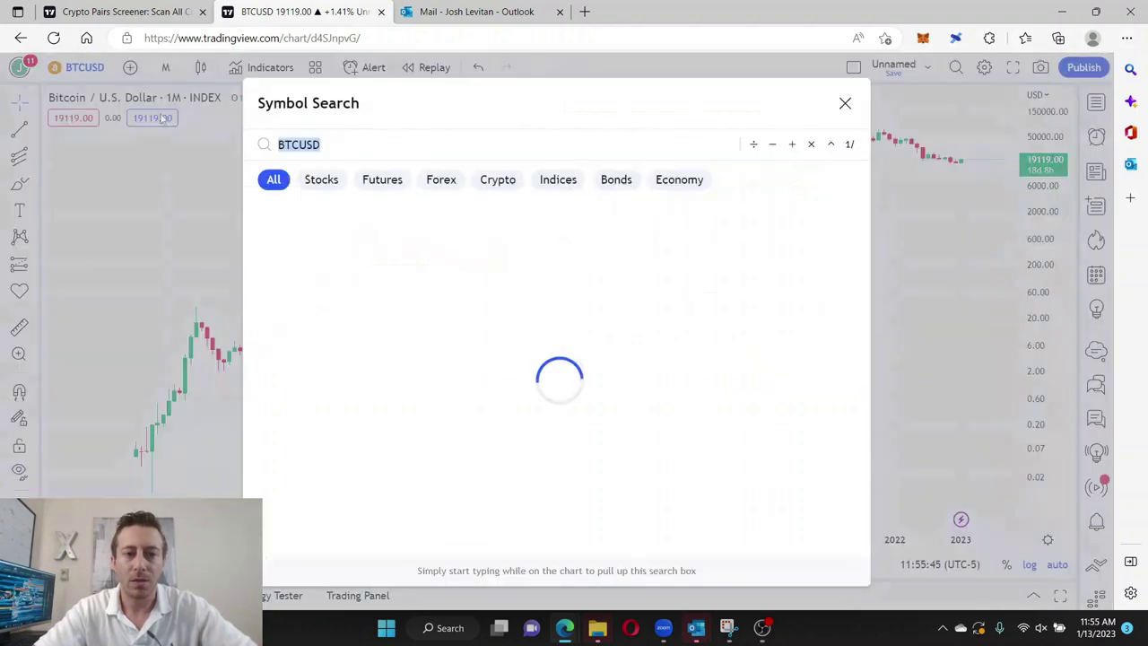
left_click(383, 148)
key("BackSpace")
key("BackSpace")
key("BackSpace")
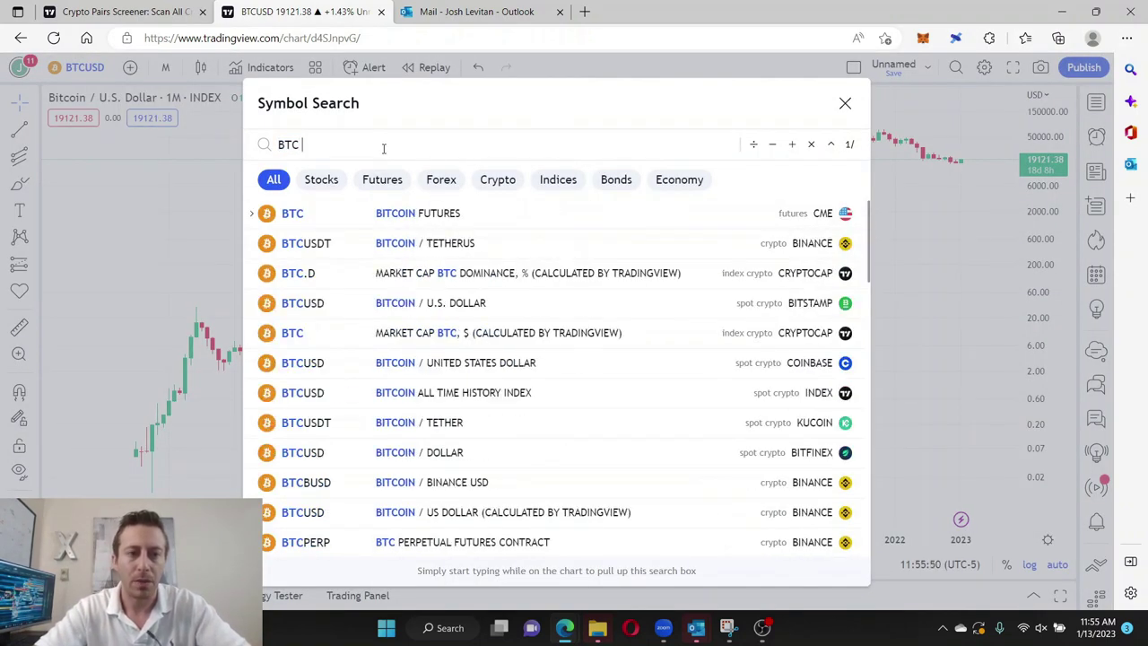
type("INDEX")
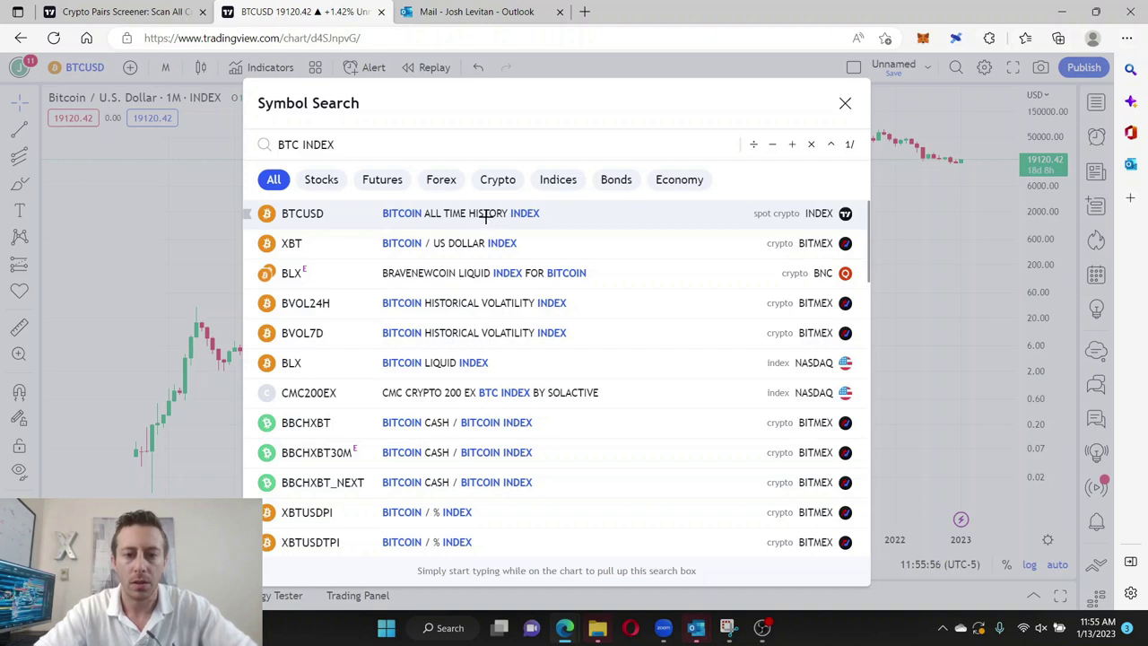
left_click(487, 216)
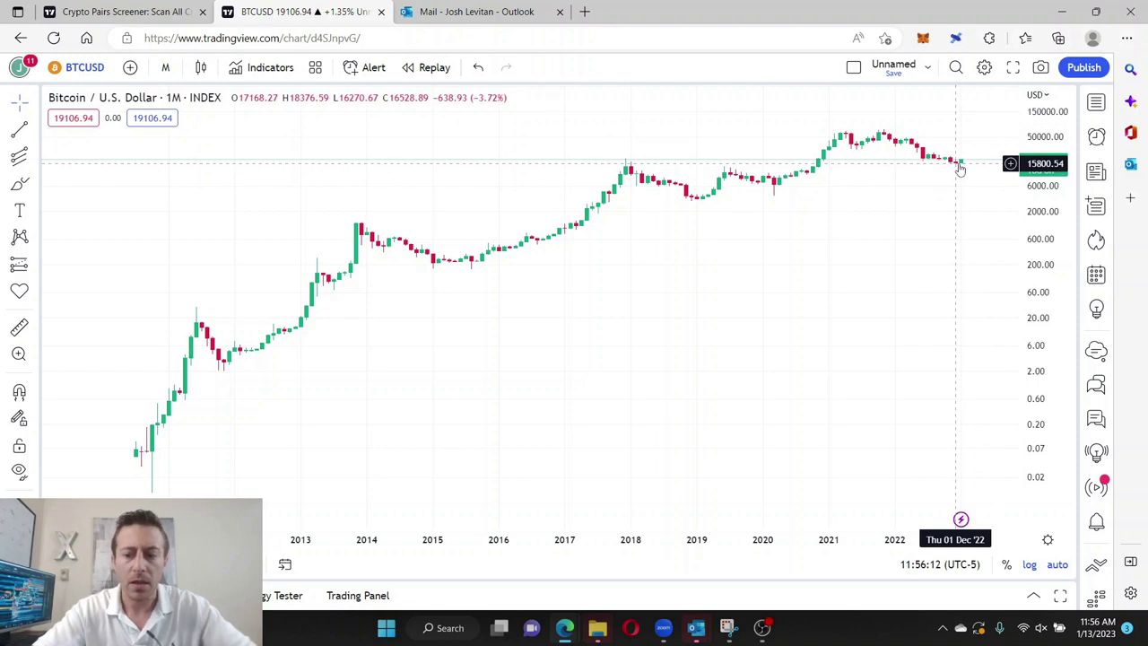
Step: Draw a Fib Channel from the August 2015 low at 163.14 through the December 2018 low at 3016.87, with level 1 at the December 2017 high
left_click_drag(592, 538, 505, 535)
left_click_drag(289, 392, 495, 389)
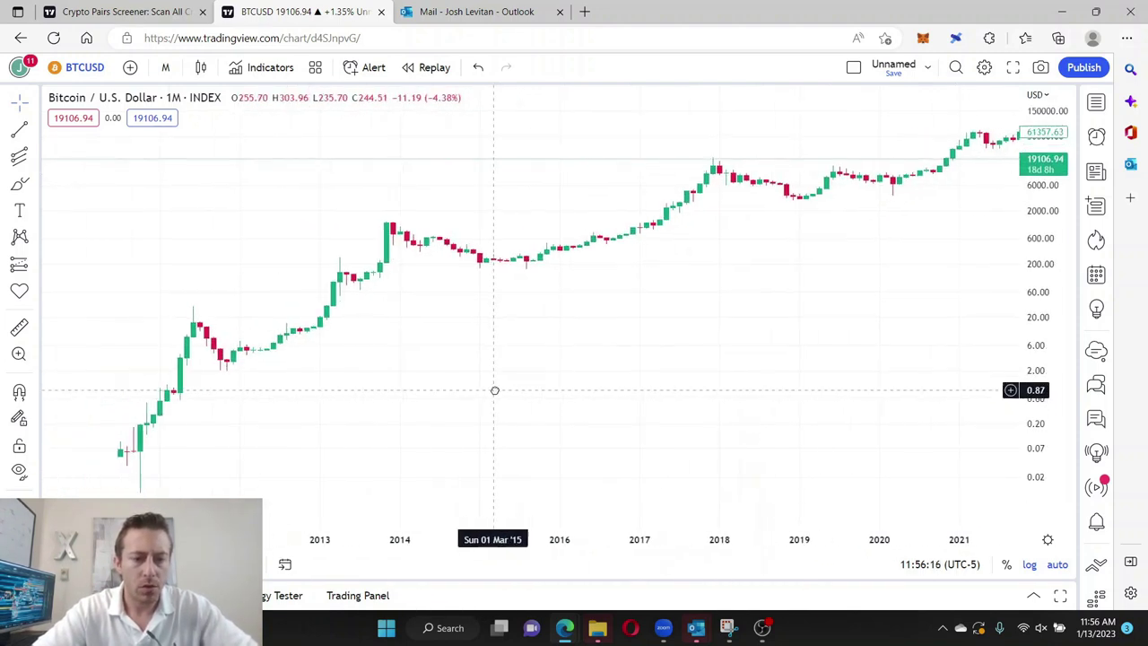
left_click_drag(517, 546, 297, 558)
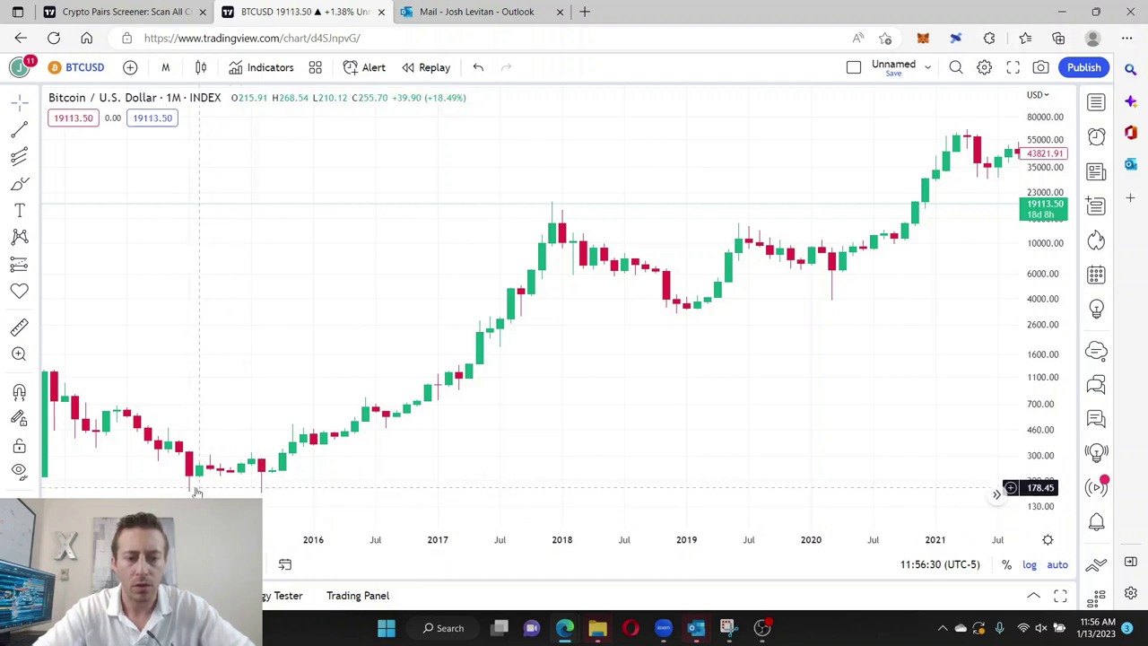
left_click(263, 491)
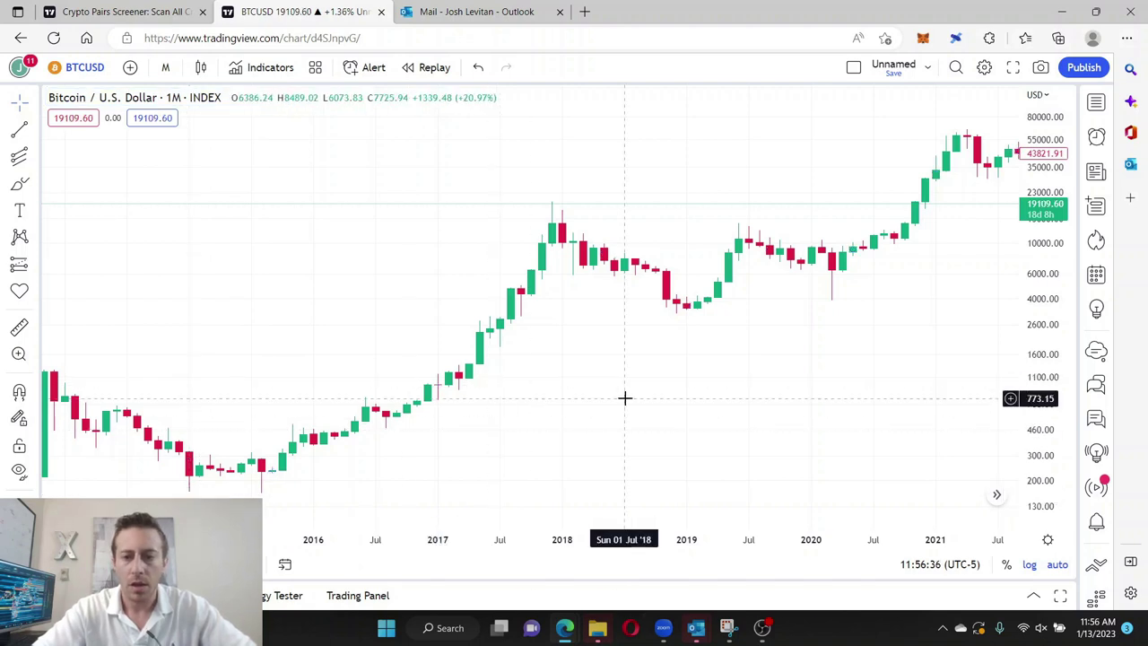
left_click_drag(625, 397, 492, 385)
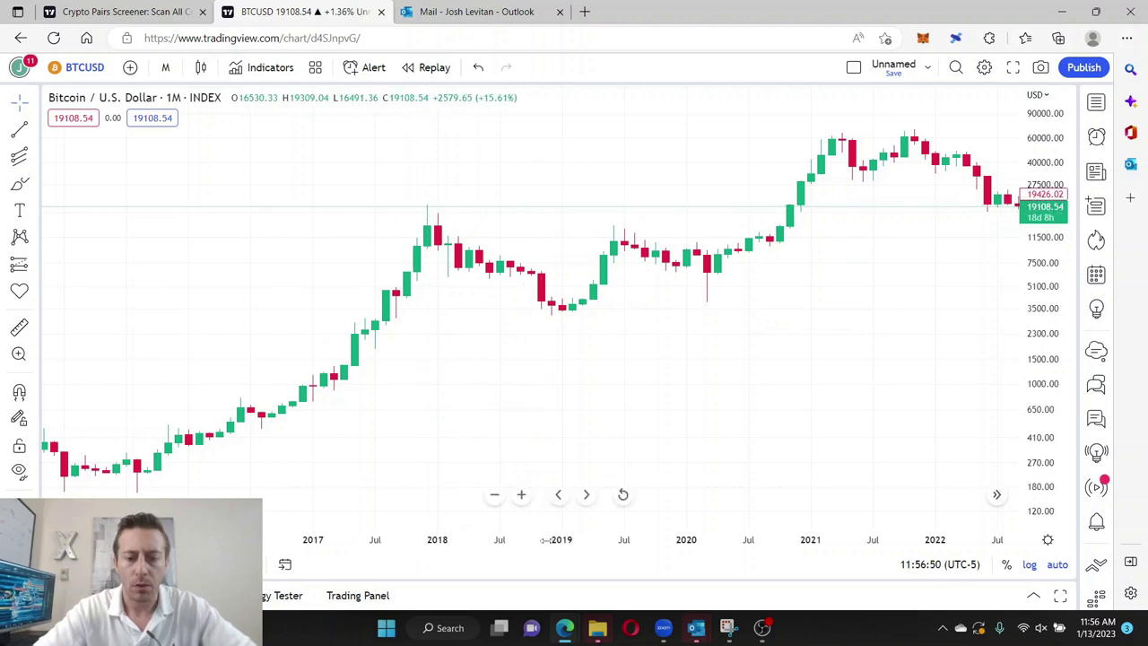
scroll(523, 458, "down", 3)
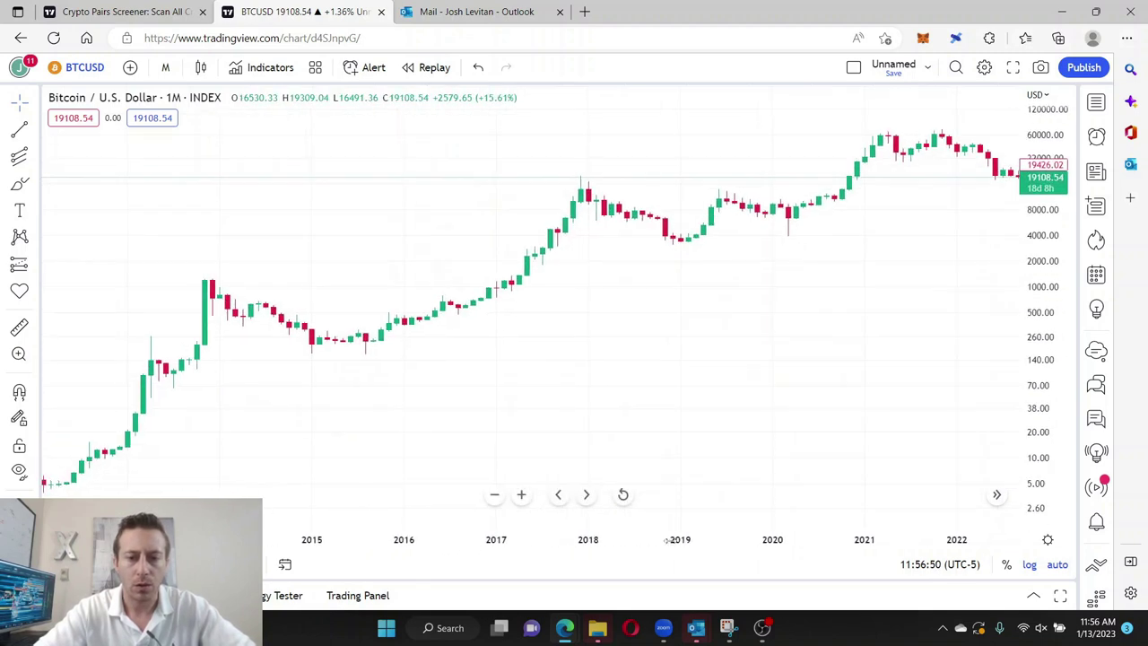
left_click(20, 157)
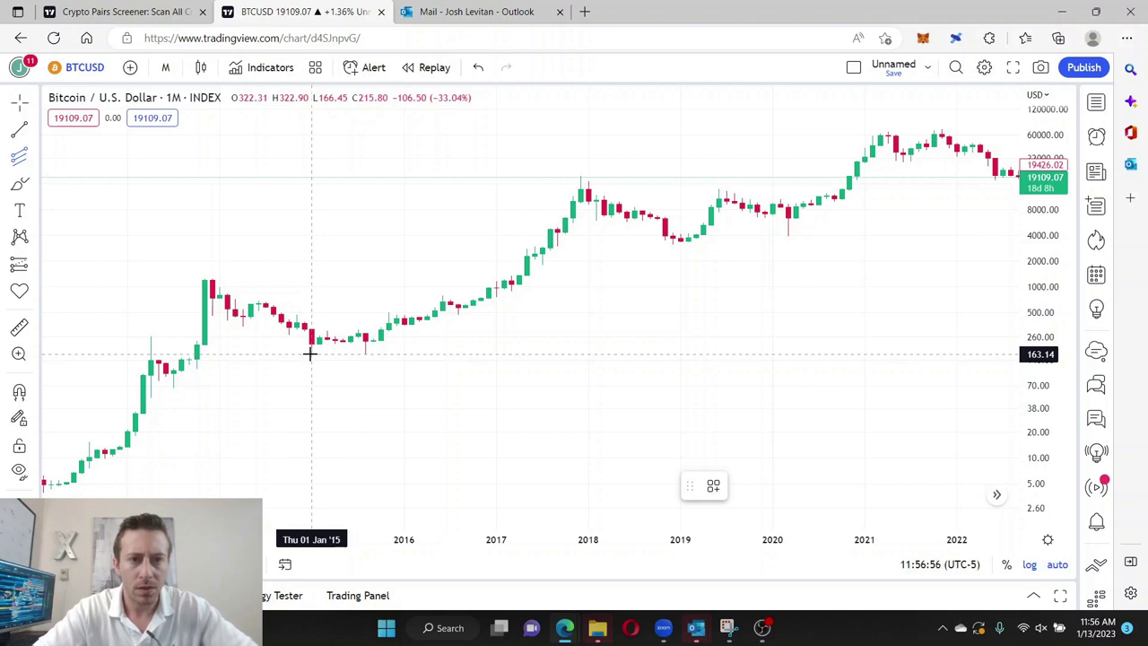
left_click(365, 354)
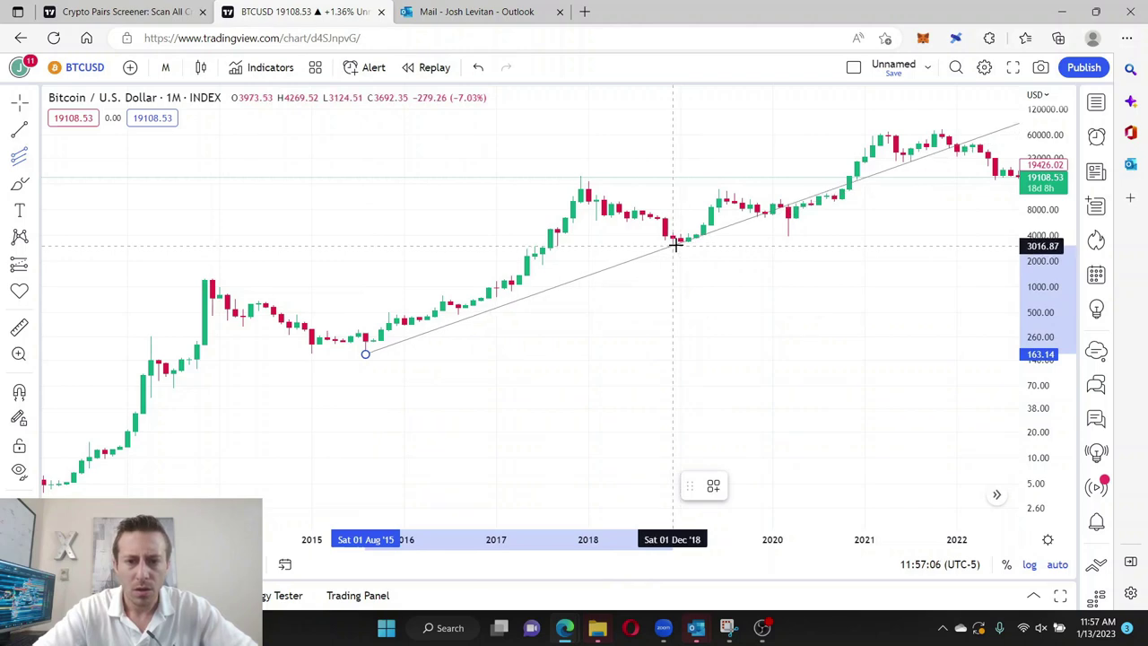
left_click(673, 244)
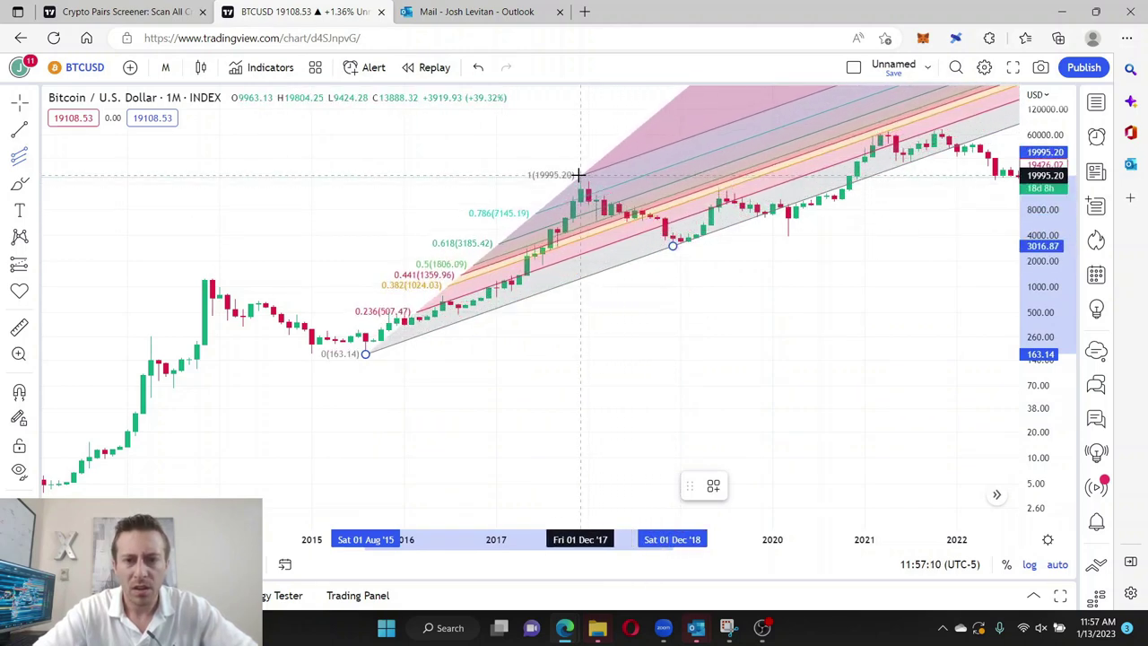
left_click(582, 176)
left_click(491, 182)
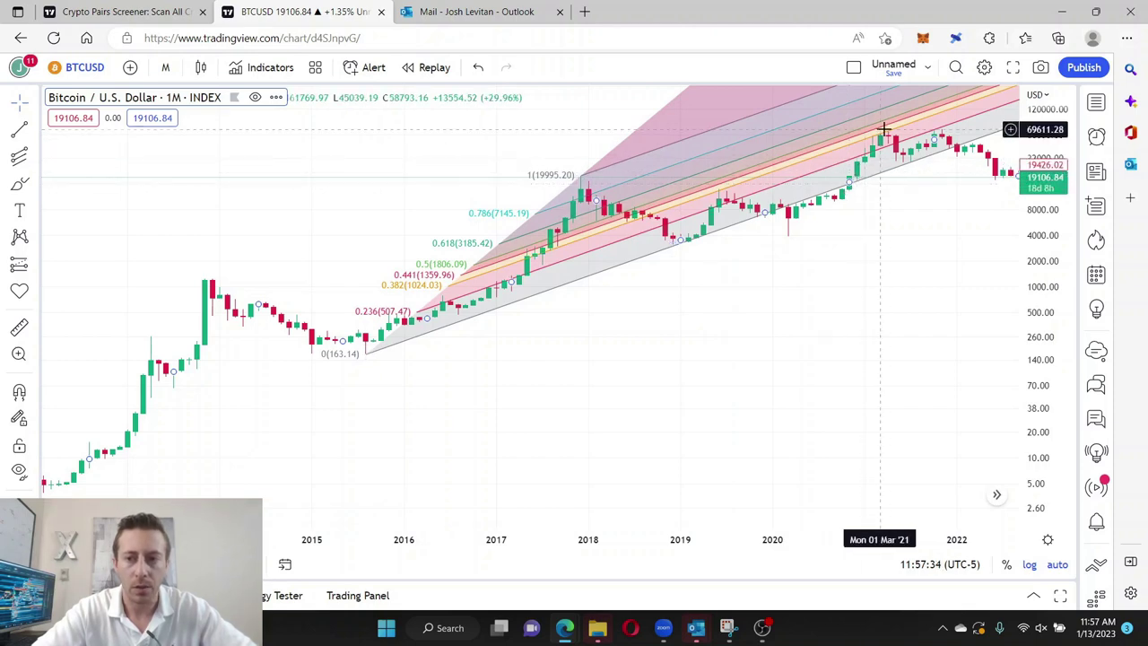
Step: Examine how the monthly Bitcoin candles from 2018 to 2022 move against the Fib Channel levels and its lower boundary
scroll(681, 539, "up", 5)
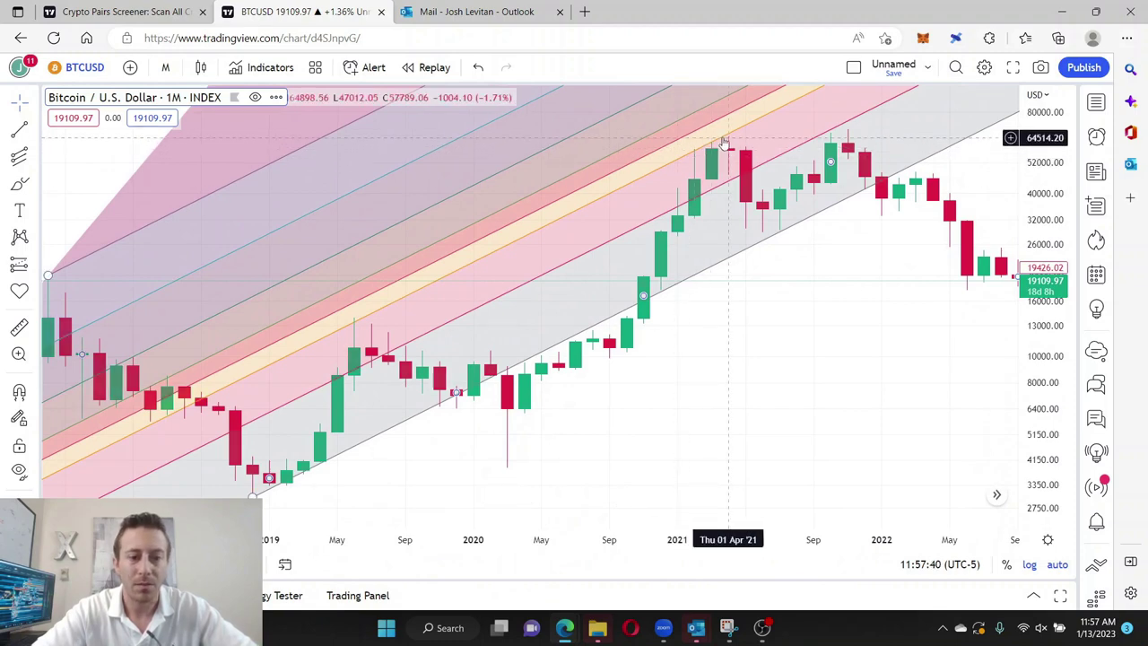
scroll(581, 535, "down", 2)
scroll(601, 529, "down", 3)
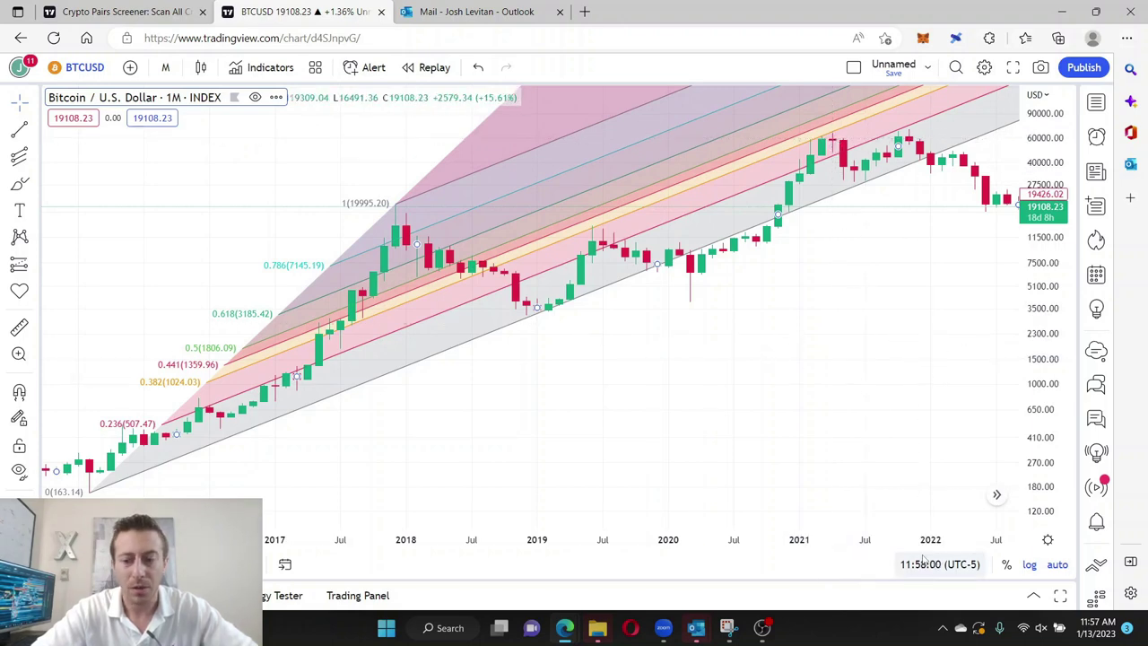
left_click_drag(923, 541, 756, 536)
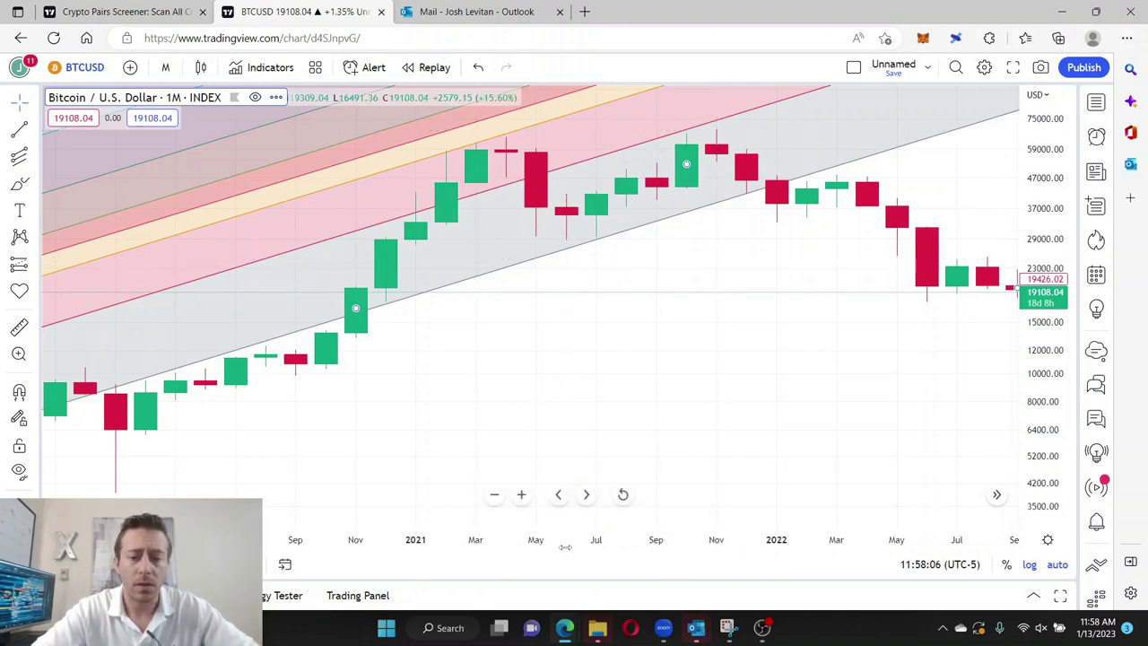
scroll(793, 522, "down", 3)
scroll(792, 523, "down", 2)
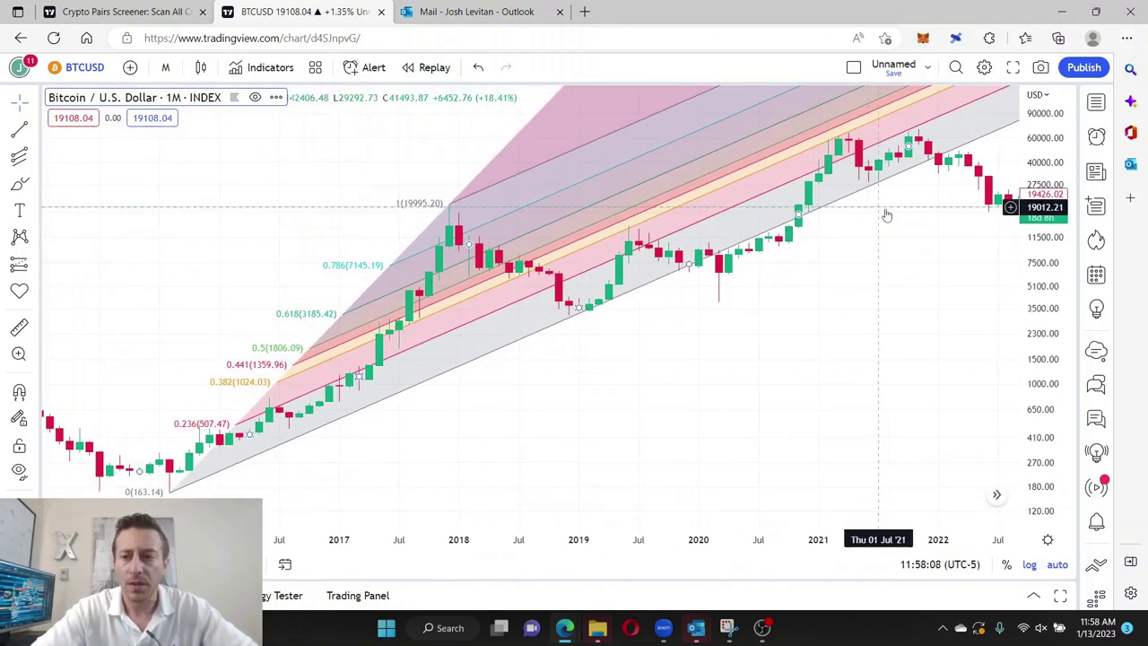
Step: Delete the Fib Channel from the Bitcoin chart and set the chart interval to 1 day
left_click(523, 337)
key("Delete")
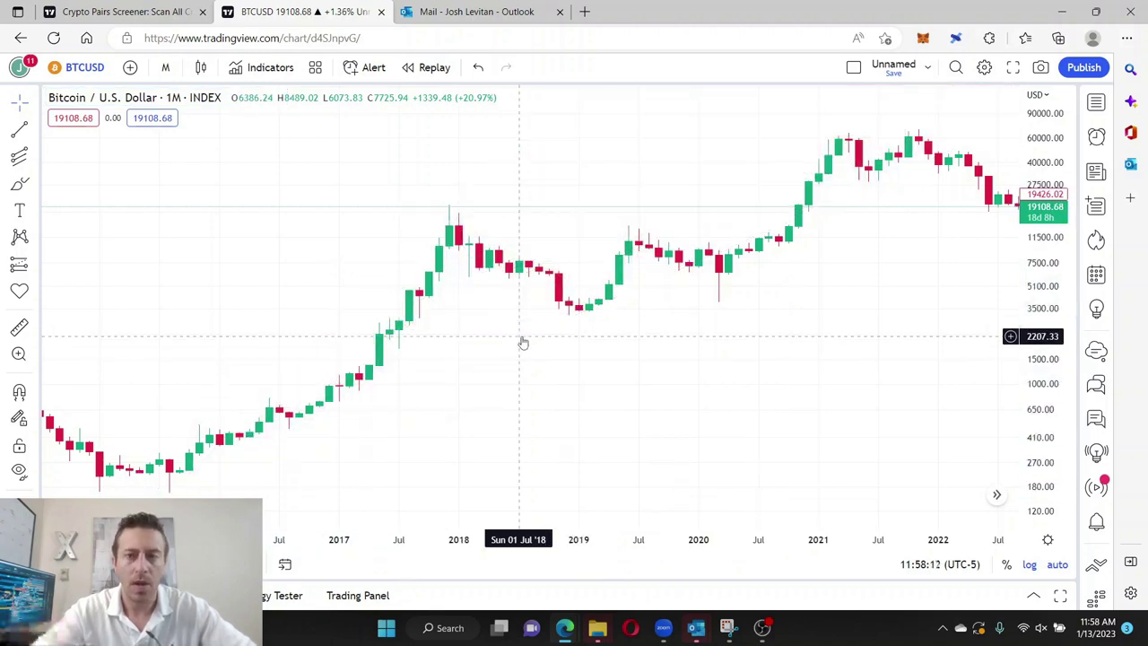
left_click(165, 67)
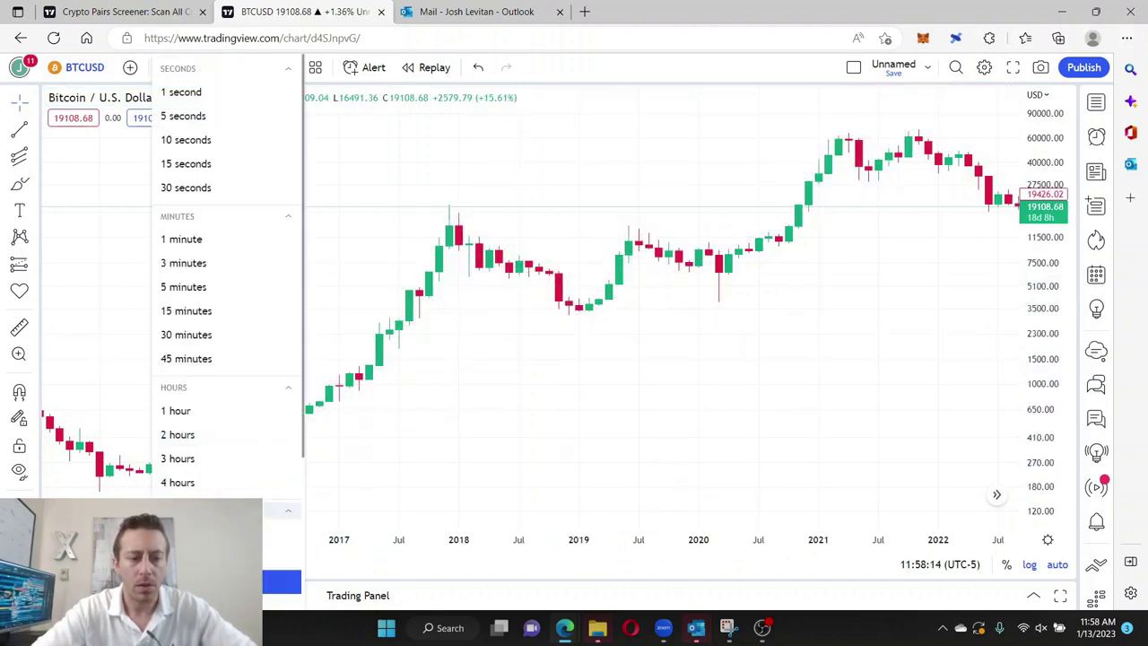
left_click(206, 533)
Step: Draw a falling Fib Channel from the November 2021 high at 68457.01 through the March 2022 high at 47780.52, with level 1 at the January 2022 low of 32639.27
scroll(634, 515, "down", 4)
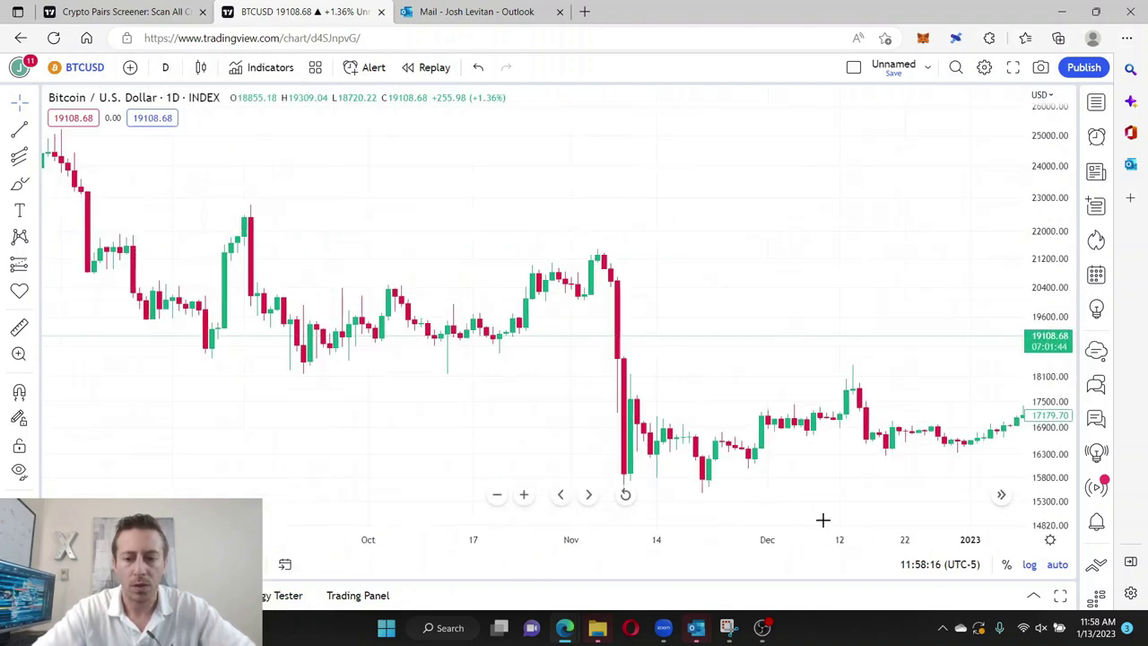
scroll(889, 510, "down", 3)
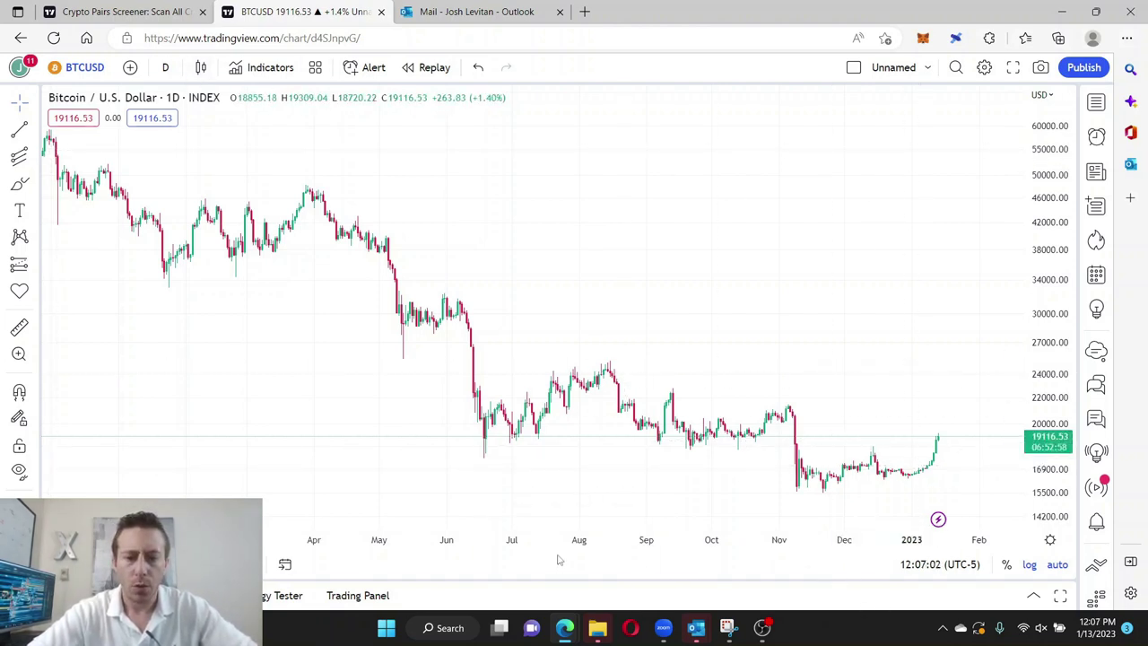
scroll(555, 547, "down", 3)
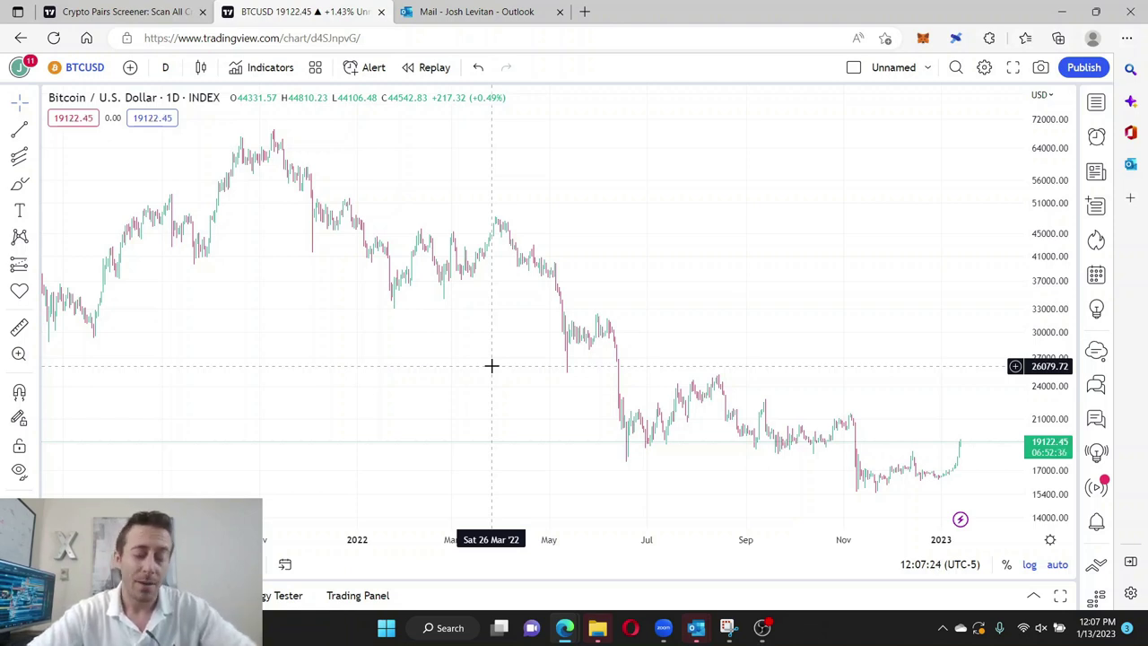
scroll(644, 549, "down", 3)
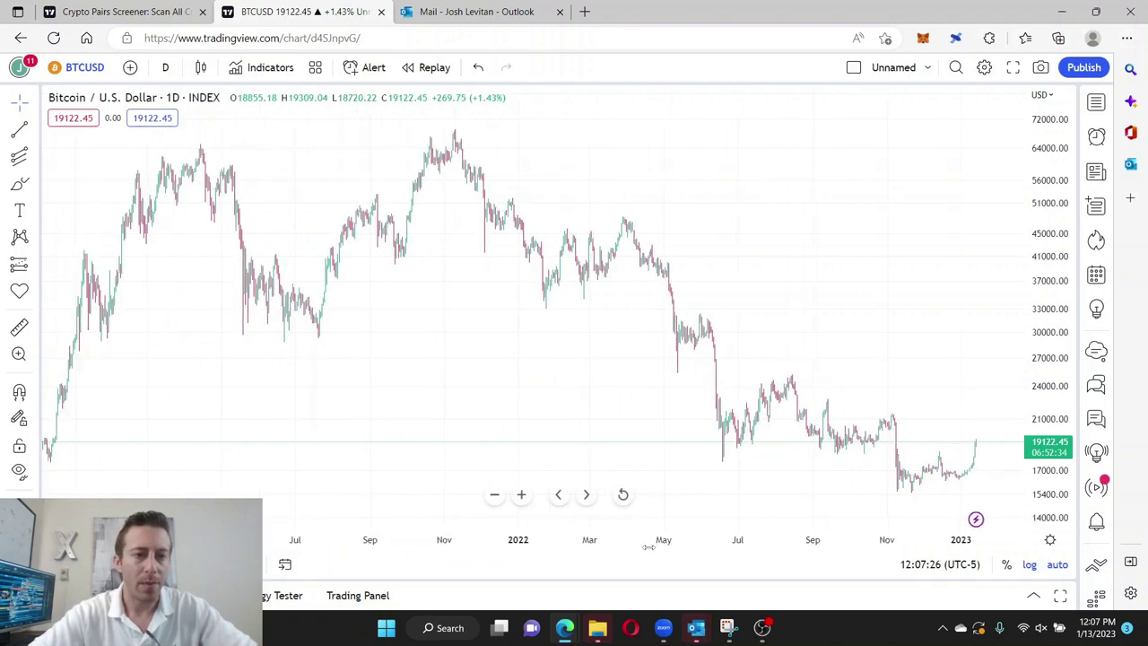
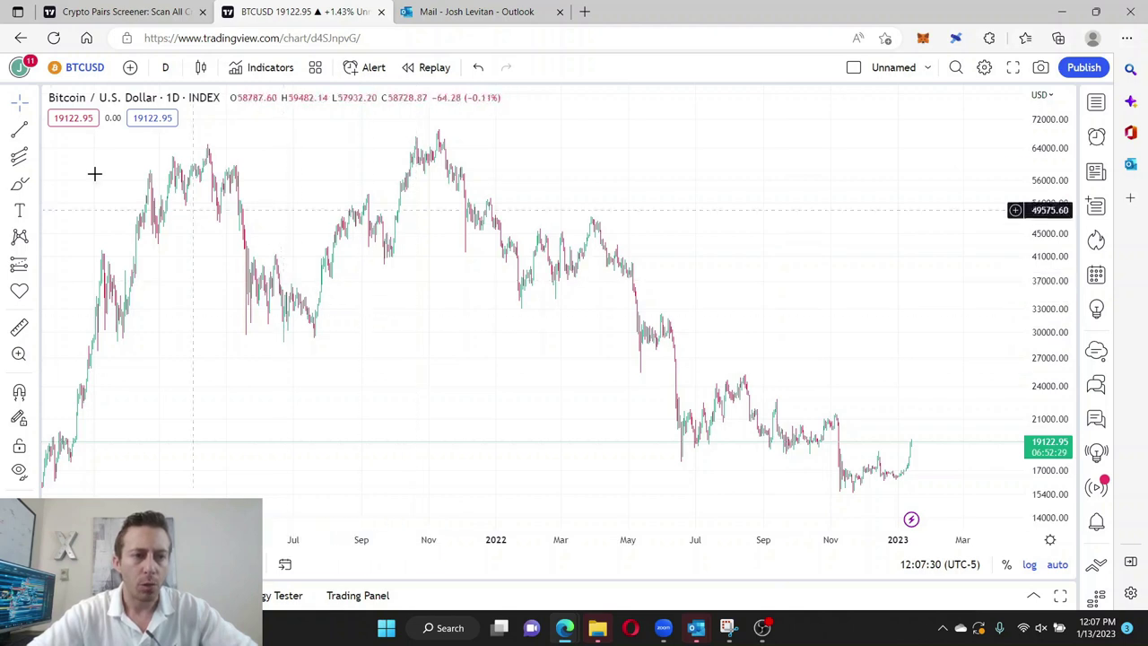
left_click(22, 158)
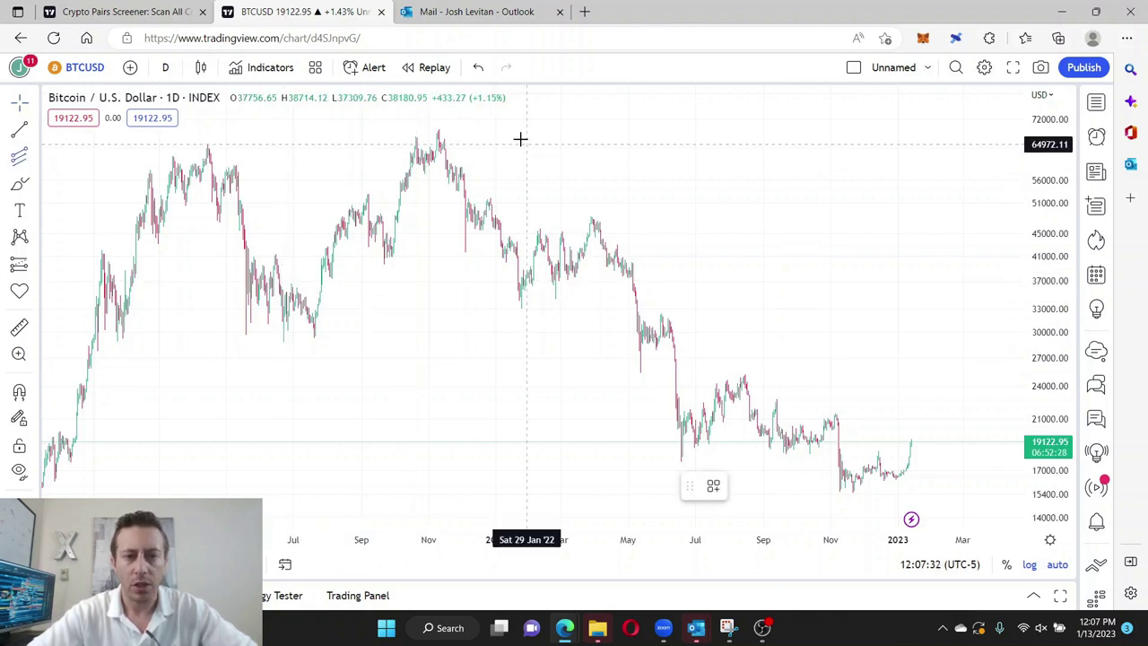
left_click(439, 132)
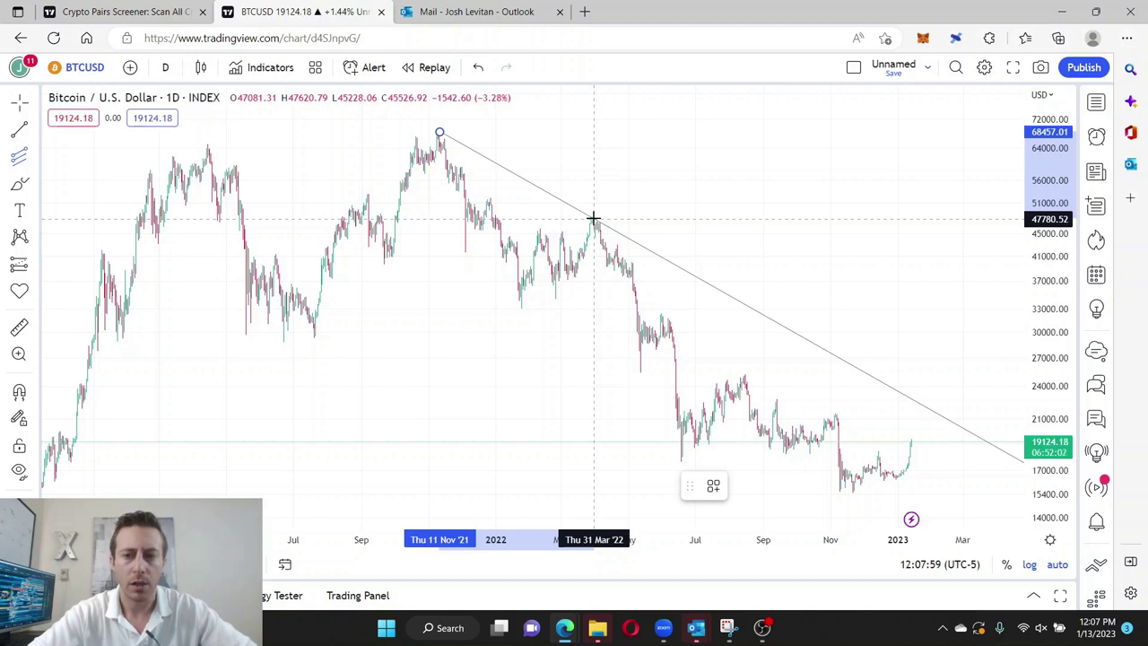
left_click(594, 218)
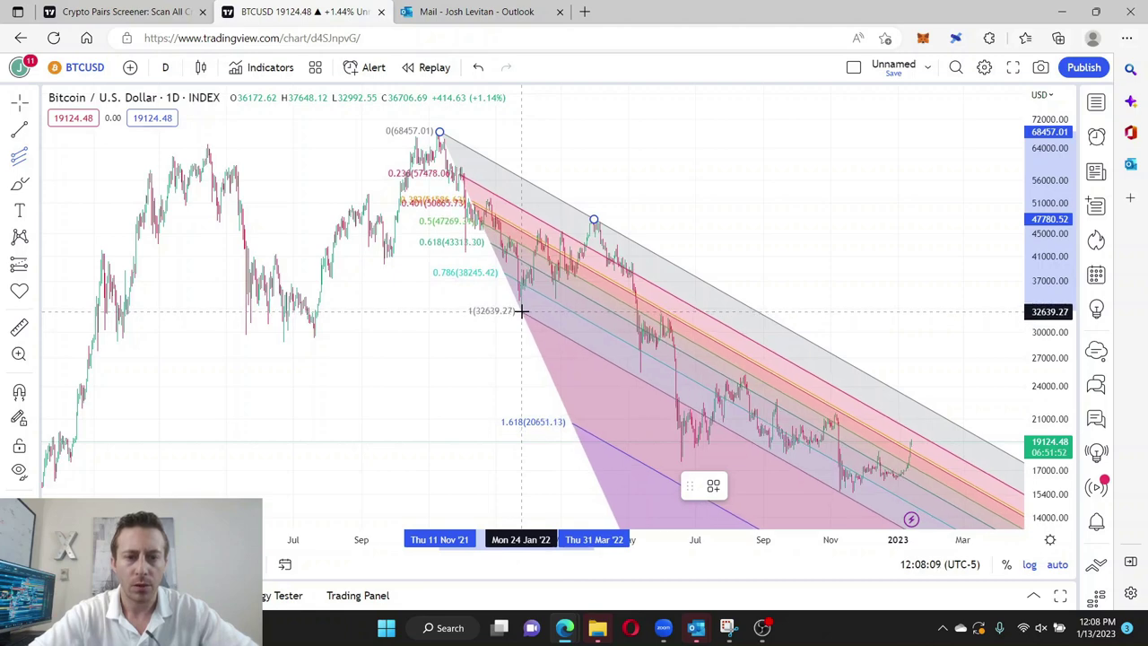
left_click(521, 310)
left_click(461, 379)
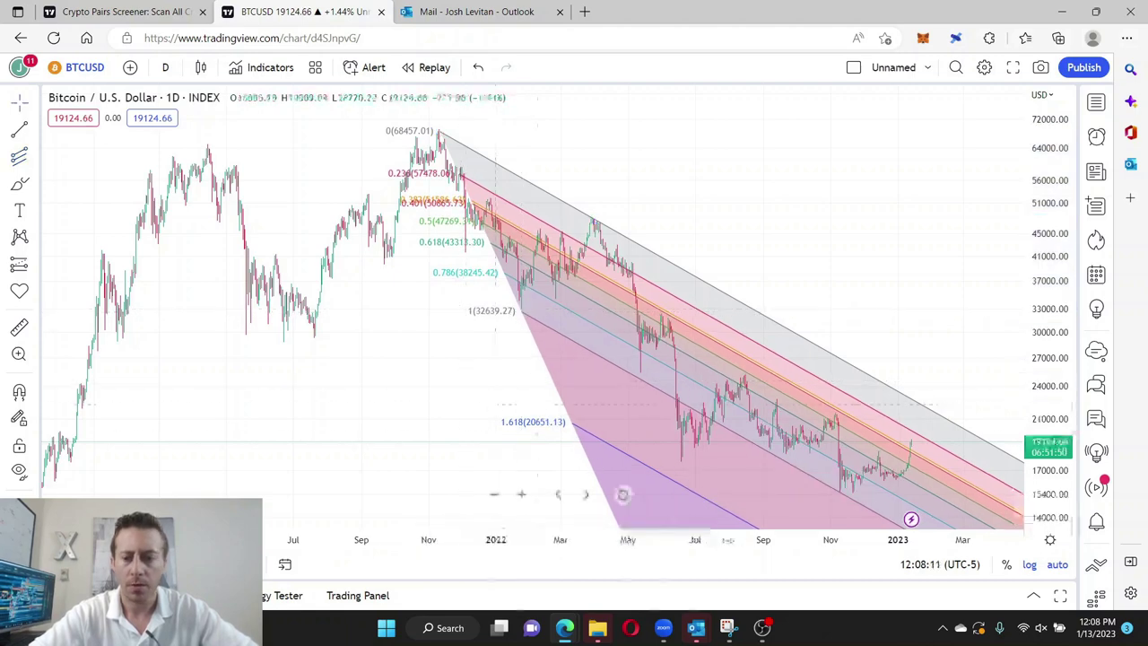
Step: Turn off the 0.401 level of the falling Fib Channel on the daily Bitcoin chart
scroll(574, 341, "up", 5)
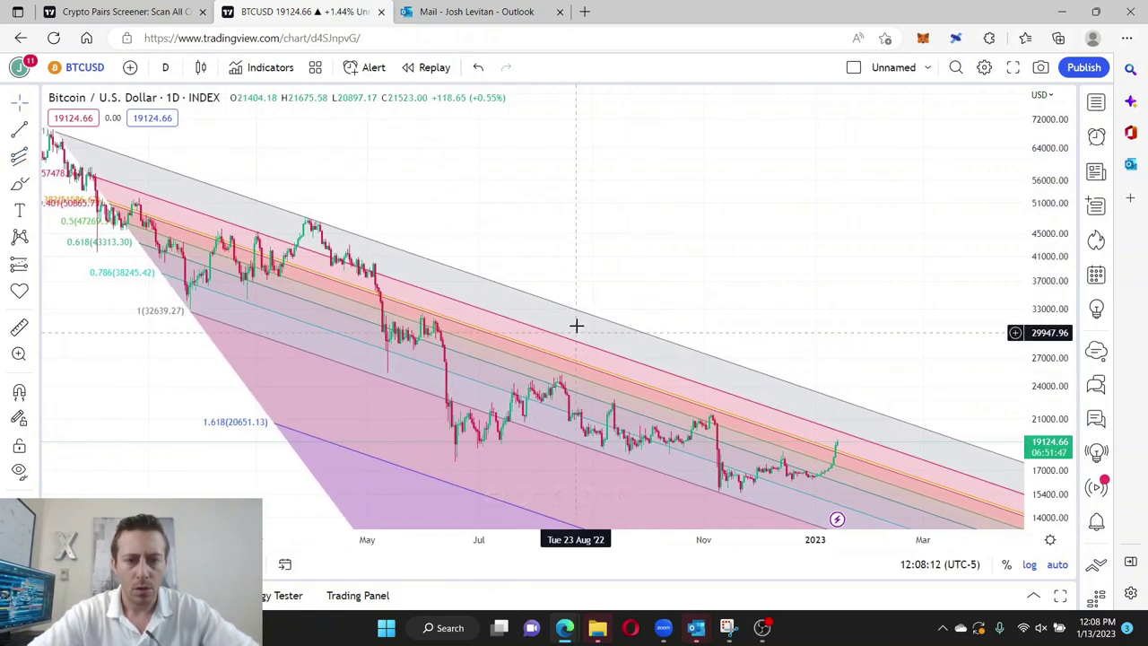
double_click(570, 352)
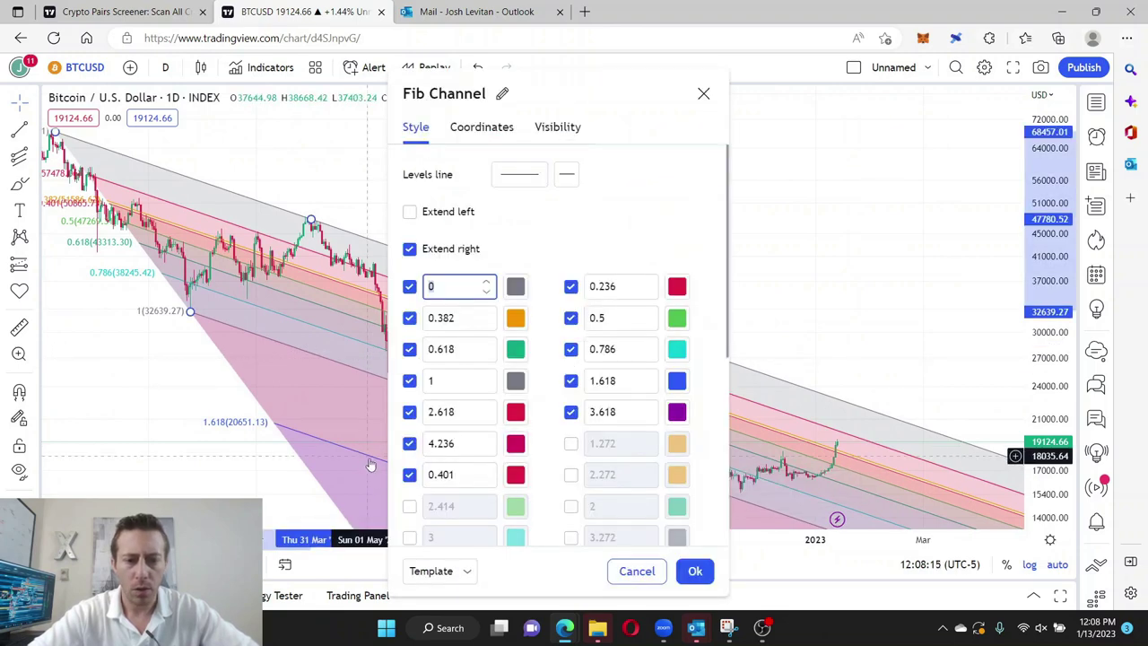
left_click(409, 475)
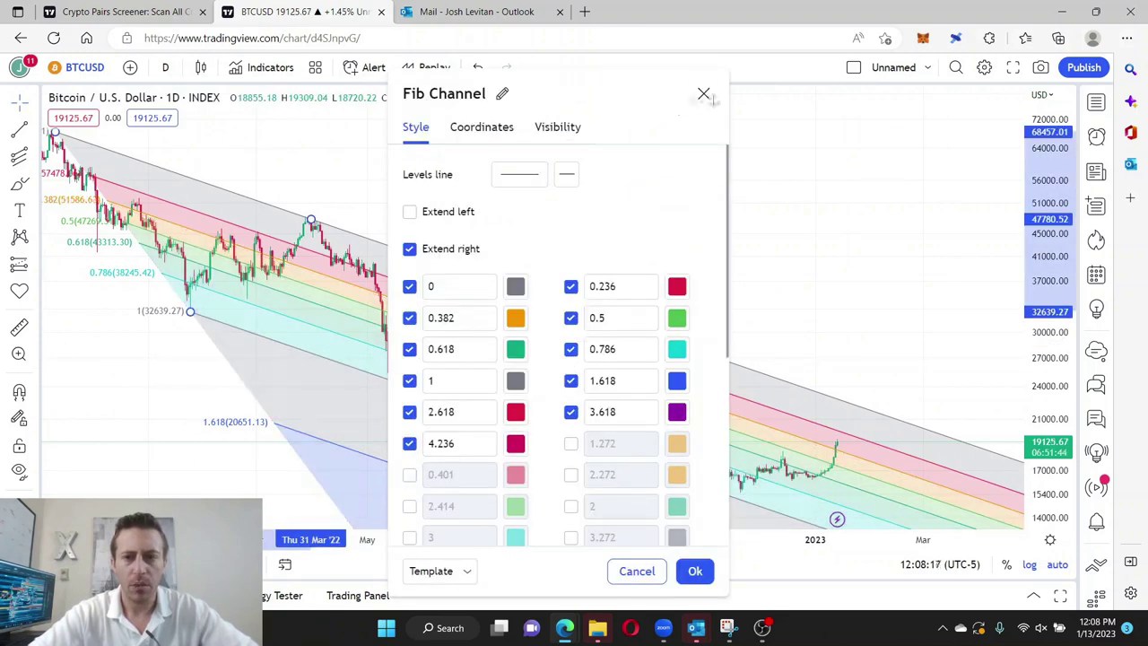
left_click(704, 95)
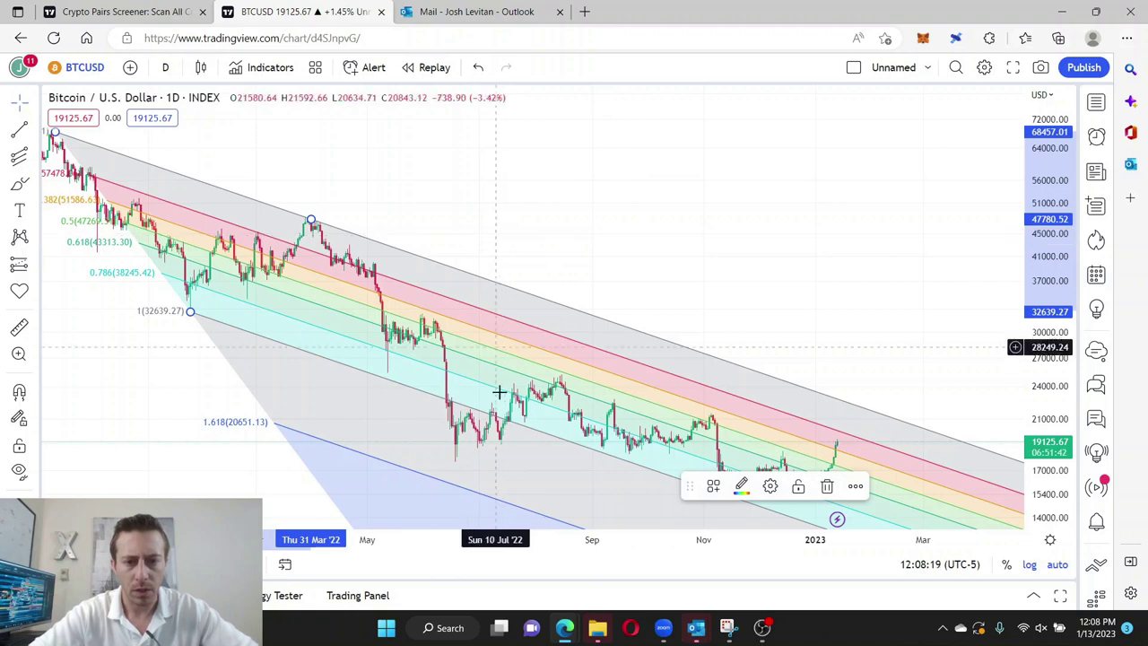
Step: Examine how the daily Bitcoin candles from November 2021 to January 2023 react to the falling Fib Channel's levels
left_click_drag(392, 430, 446, 435)
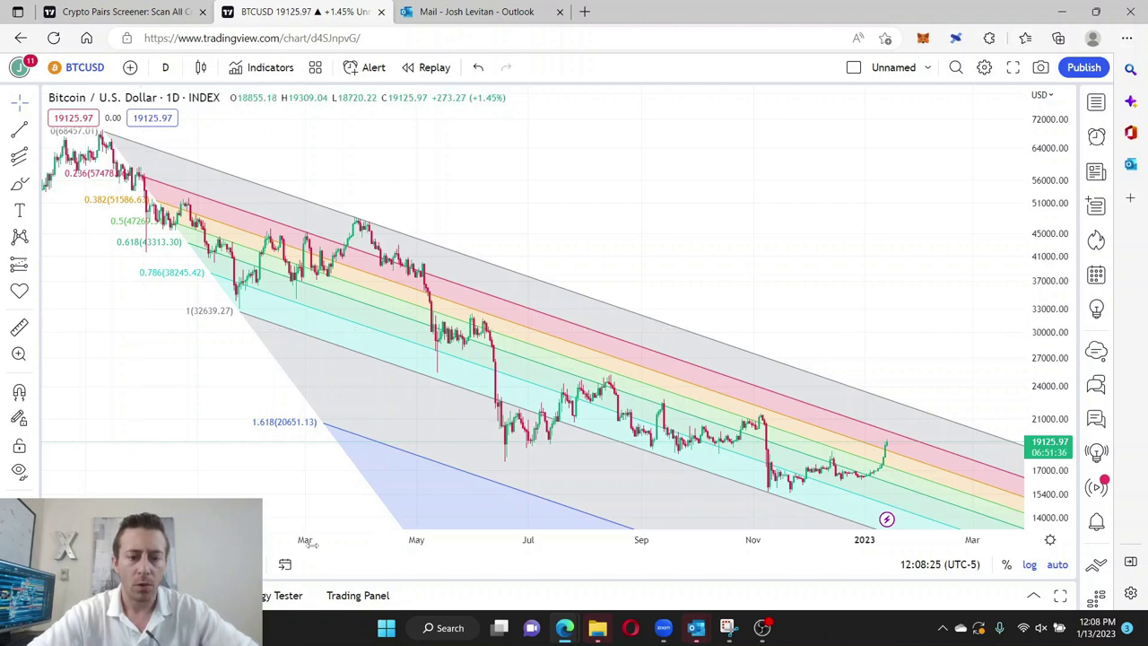
scroll(326, 539, "down", 6)
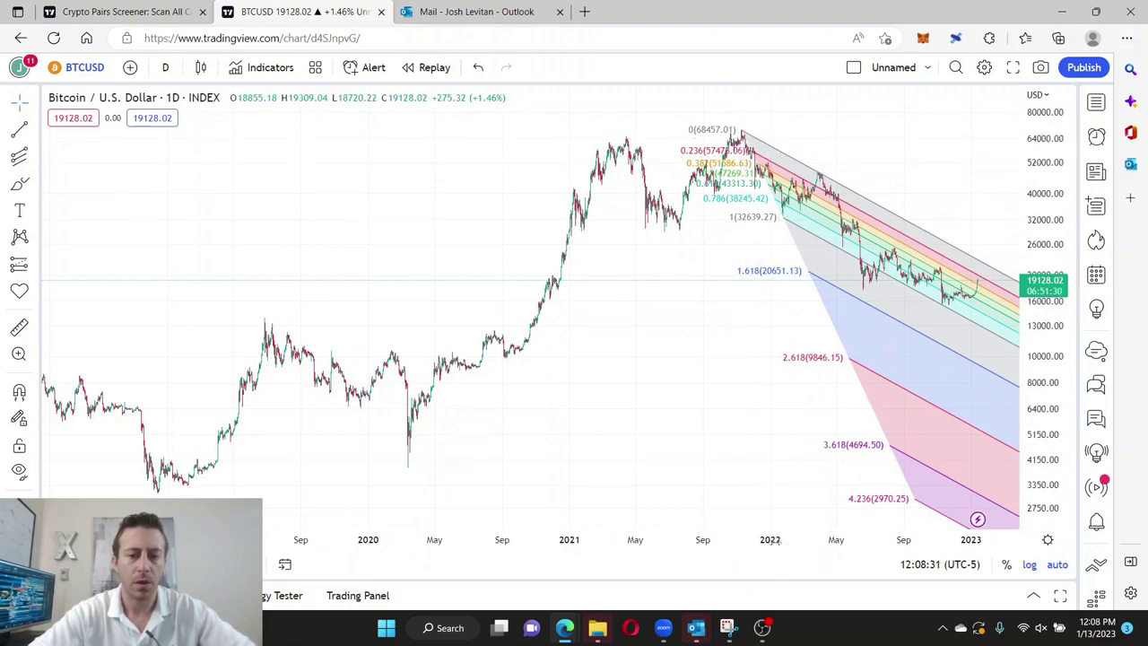
scroll(773, 541, "up", 3)
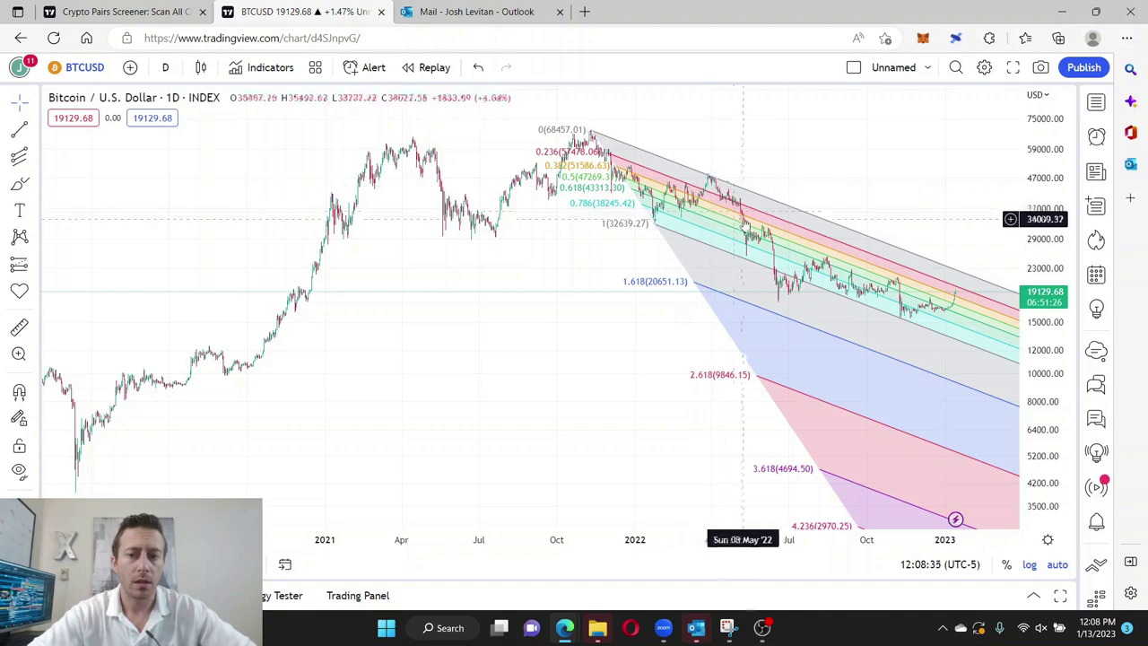
type("J")
left_click(845, 102)
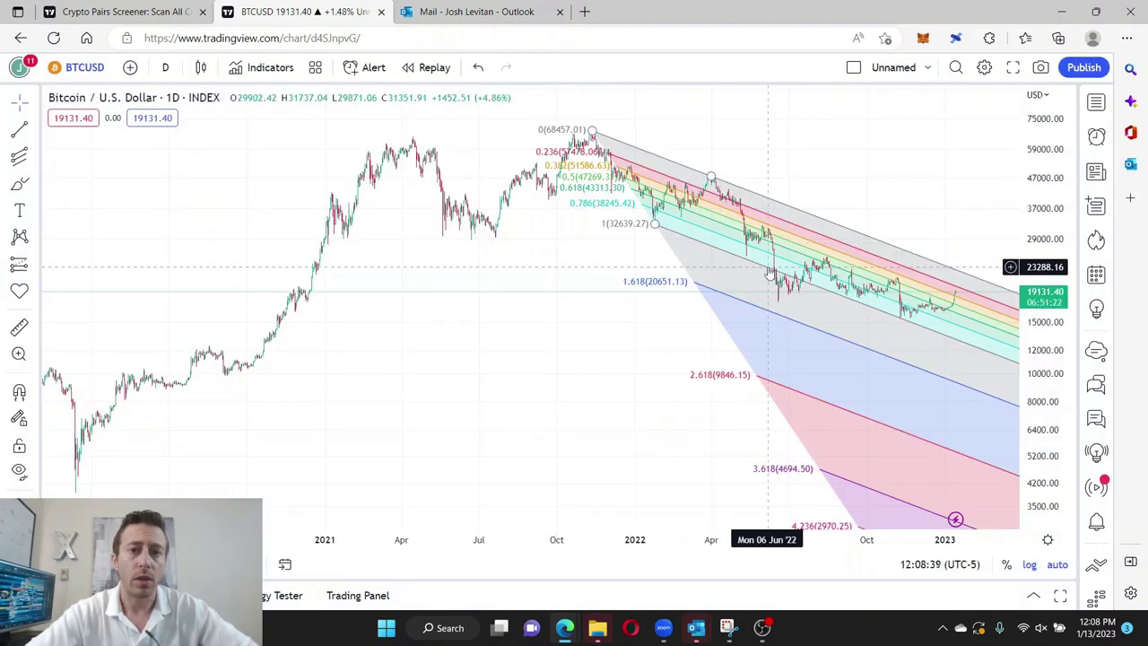
scroll(569, 395, "up", 5)
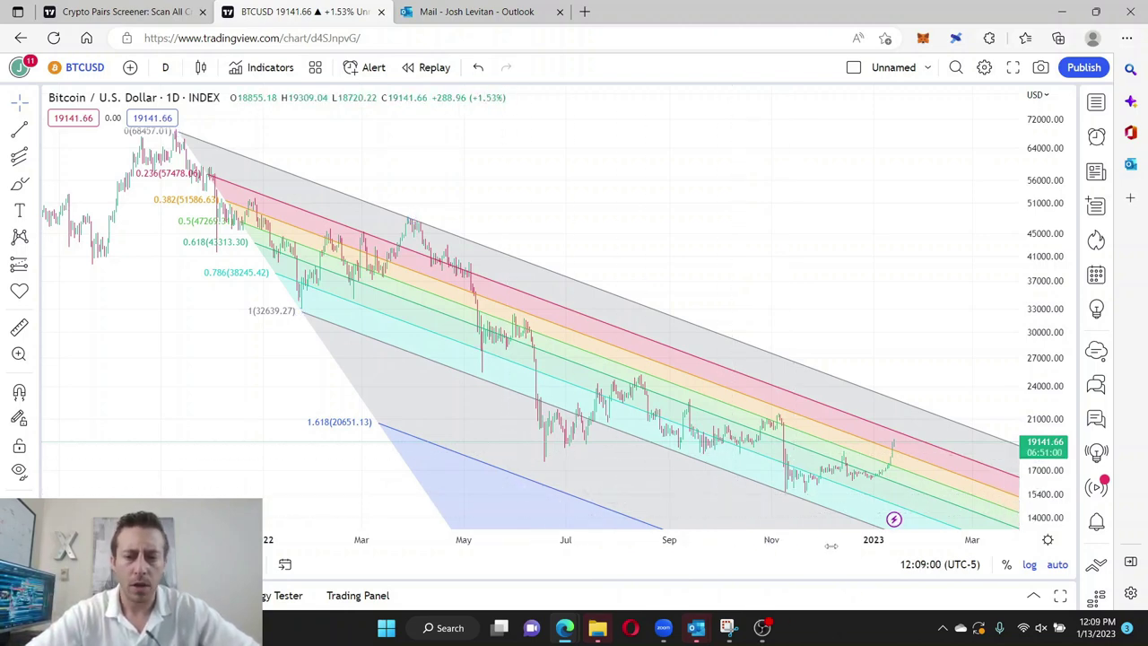
scroll(831, 545, "up", 3)
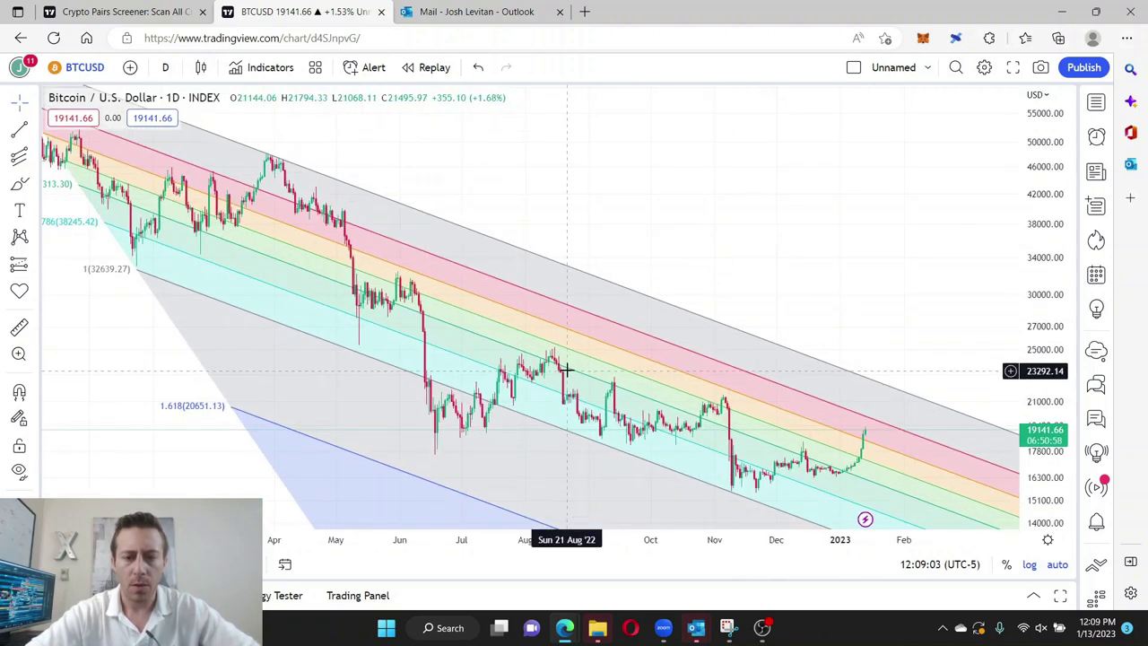
left_click_drag(723, 548, 740, 553)
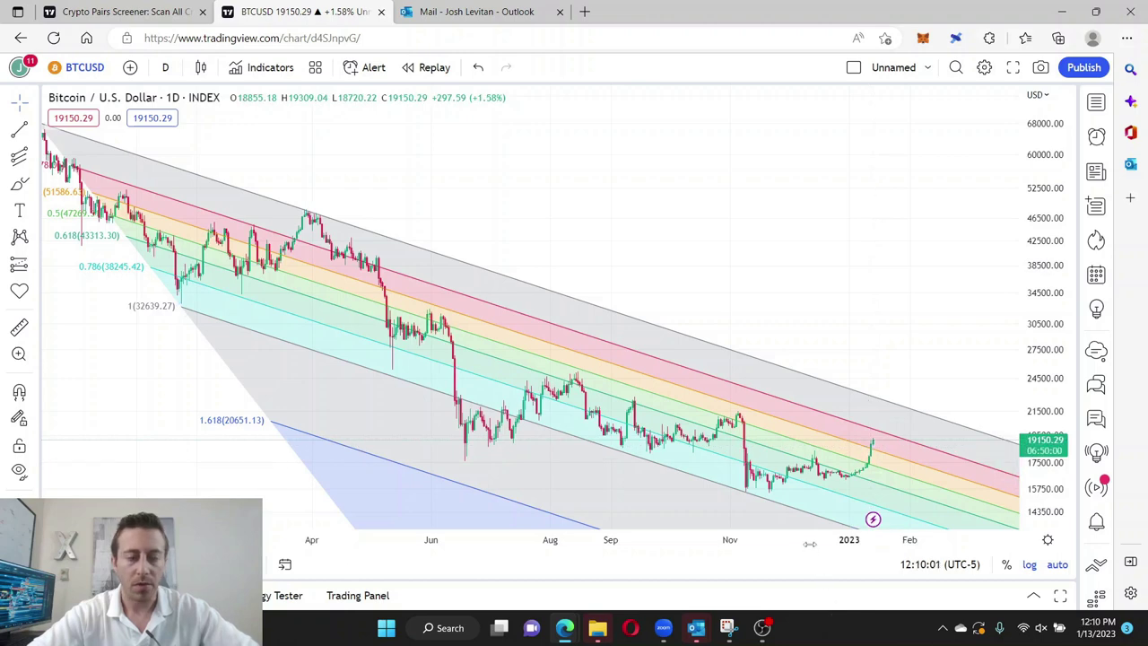
scroll(809, 543, "down", 2)
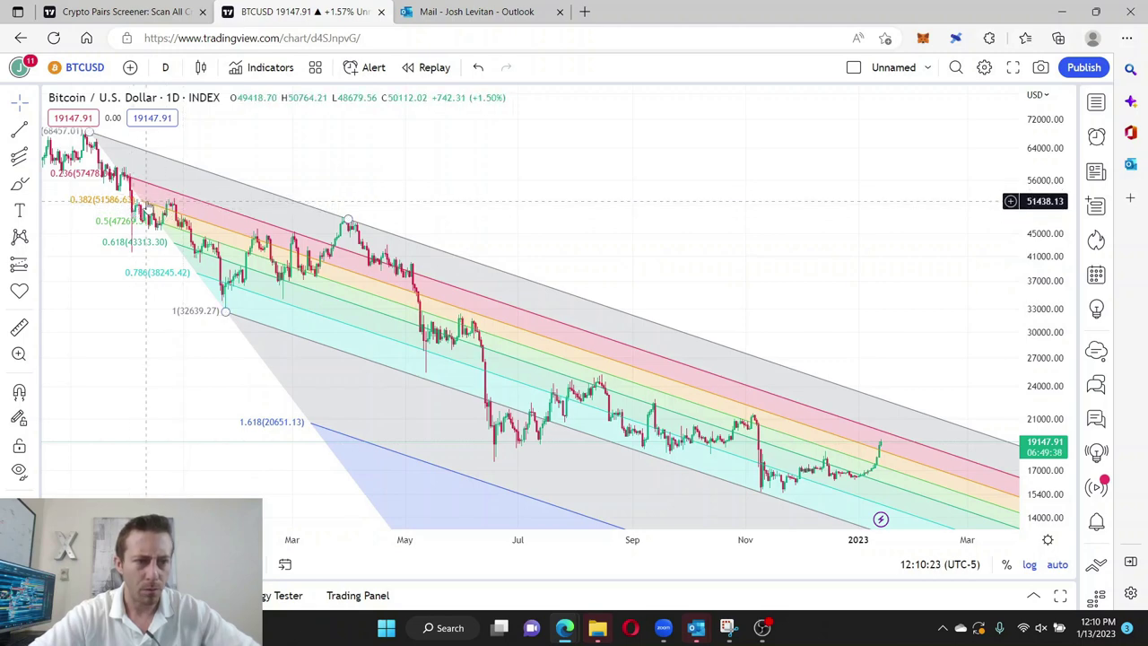
Step: Enable the extra level in the Fib Channel's style settings, set it to 0.309 and apply it
left_click(350, 258)
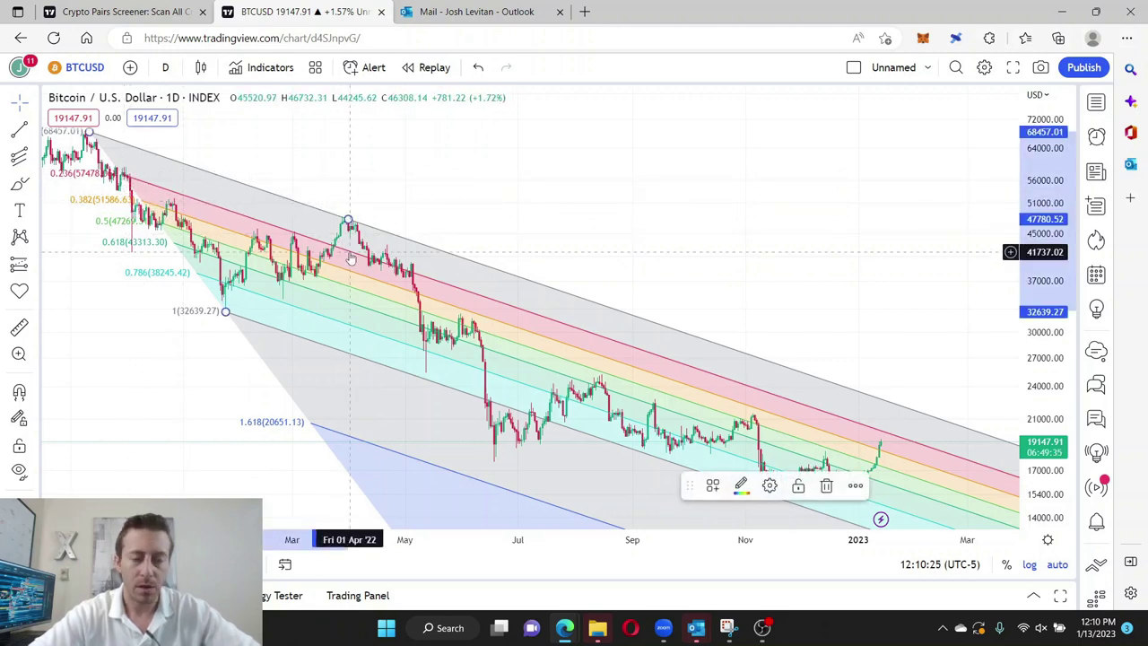
double_click(436, 285)
left_click(410, 475)
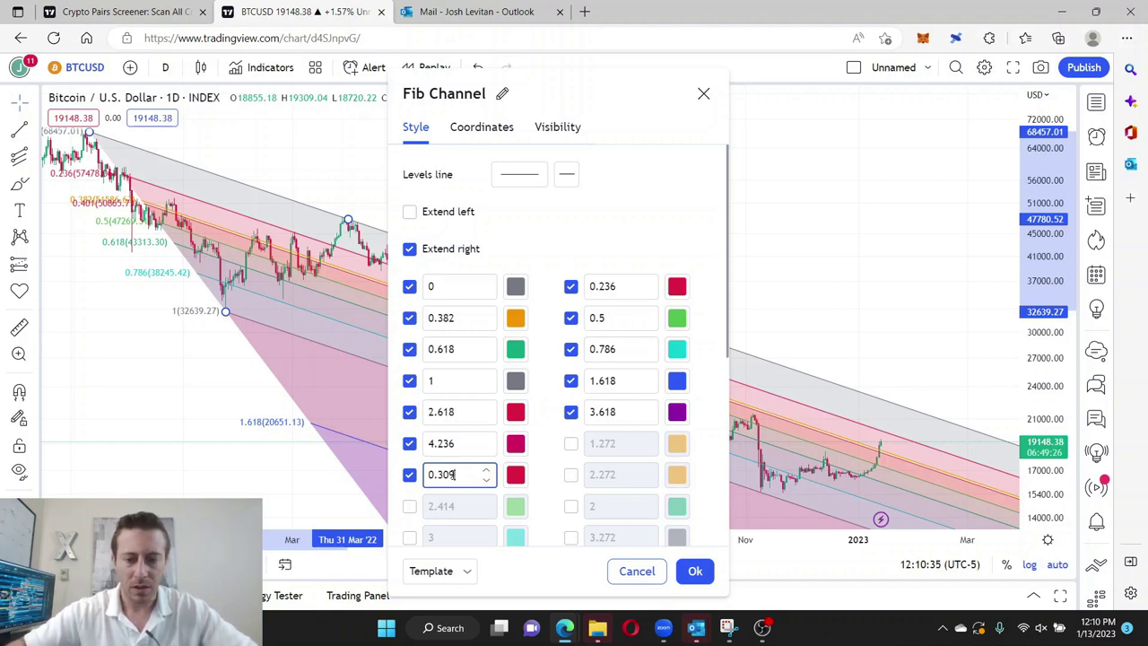
left_click(705, 578)
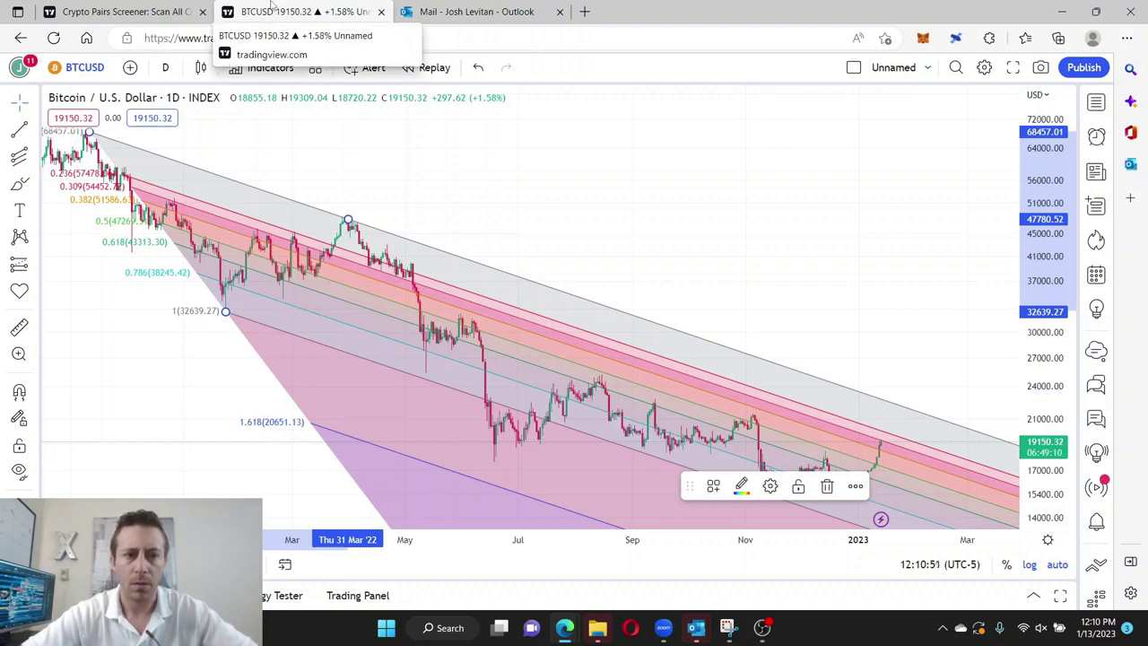
left_click(386, 205)
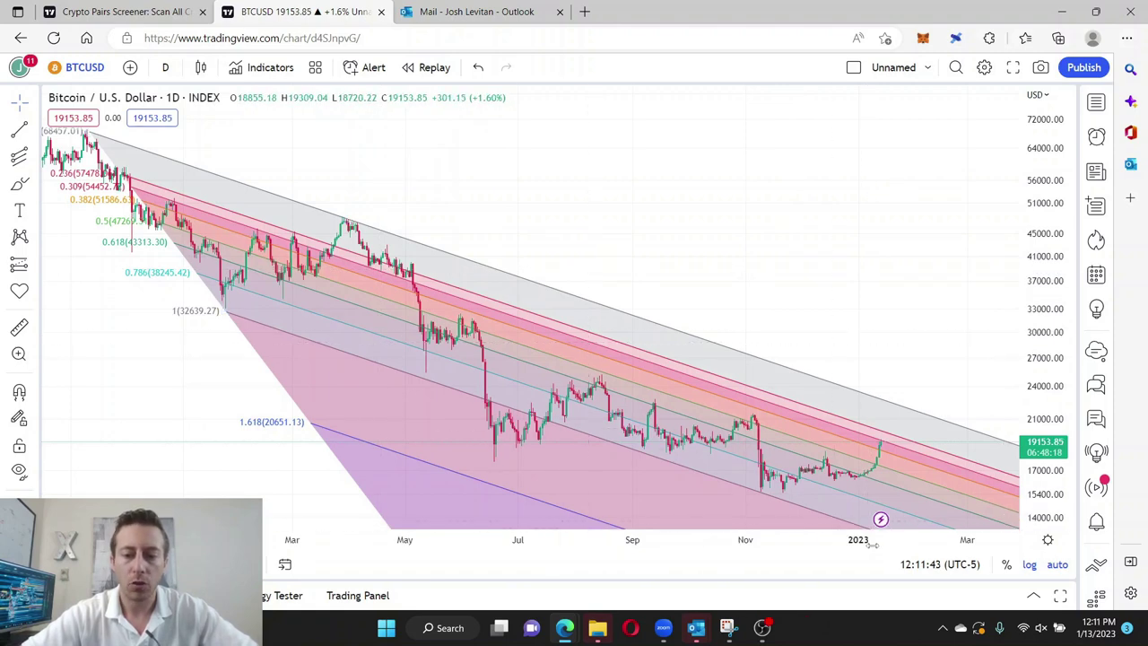
Step: Switch the Bitcoin chart to the 1-minute interval and examine the latest price action around the 0.309 channel level
left_click_drag(852, 543, 814, 541)
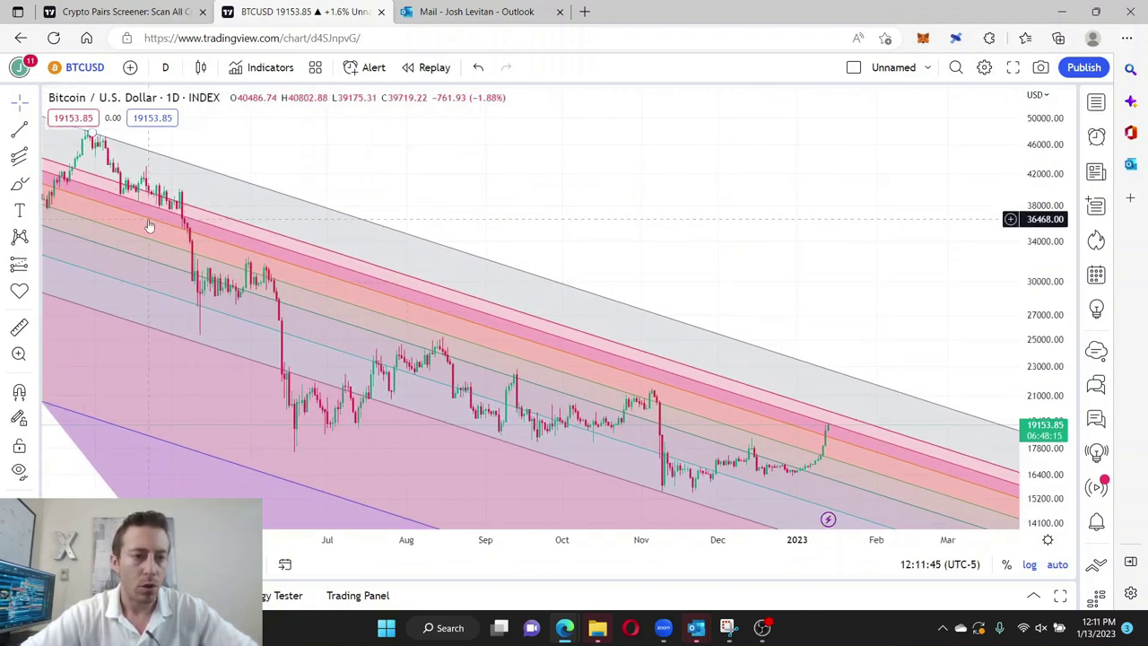
left_click_drag(497, 544, 630, 547)
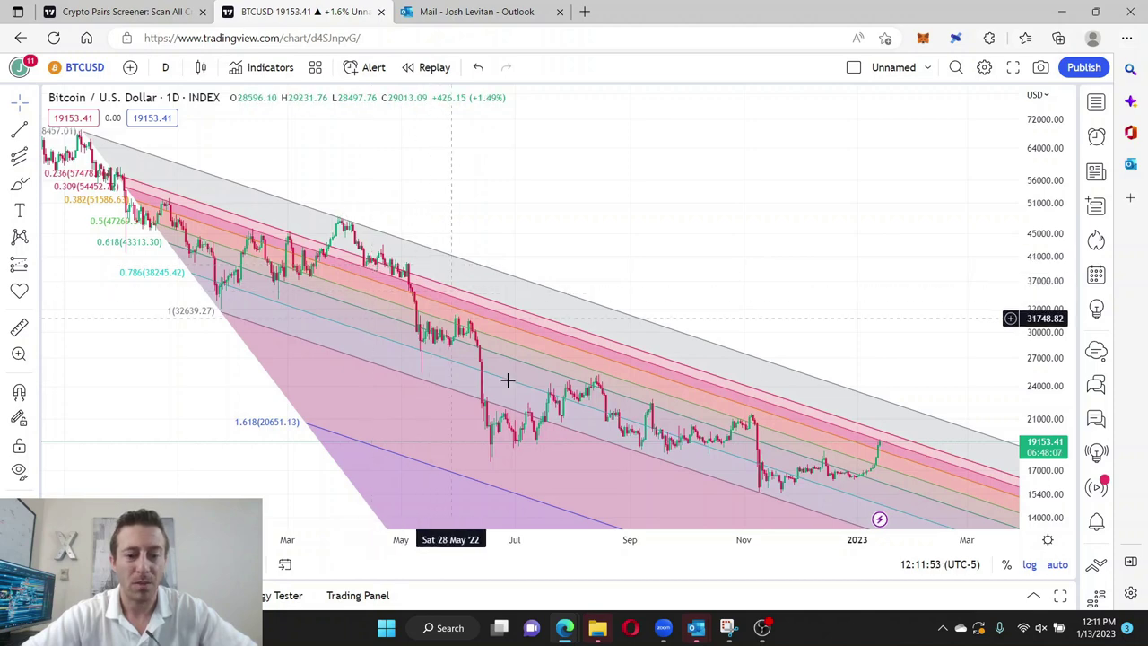
scroll(774, 487, "up", 5)
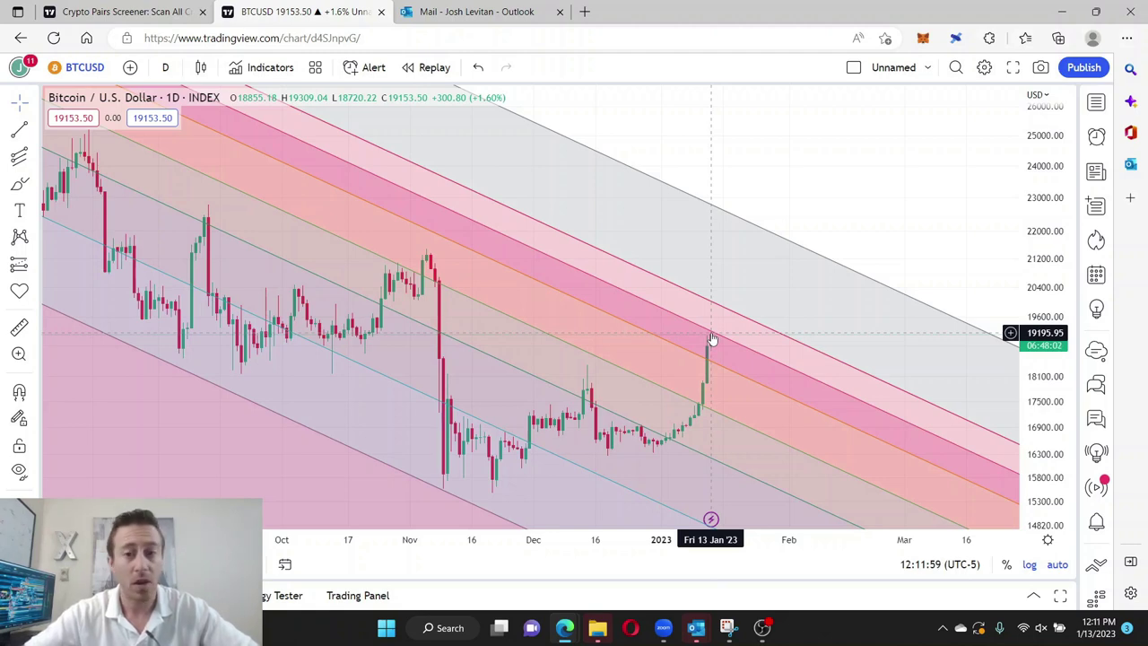
left_click(165, 67)
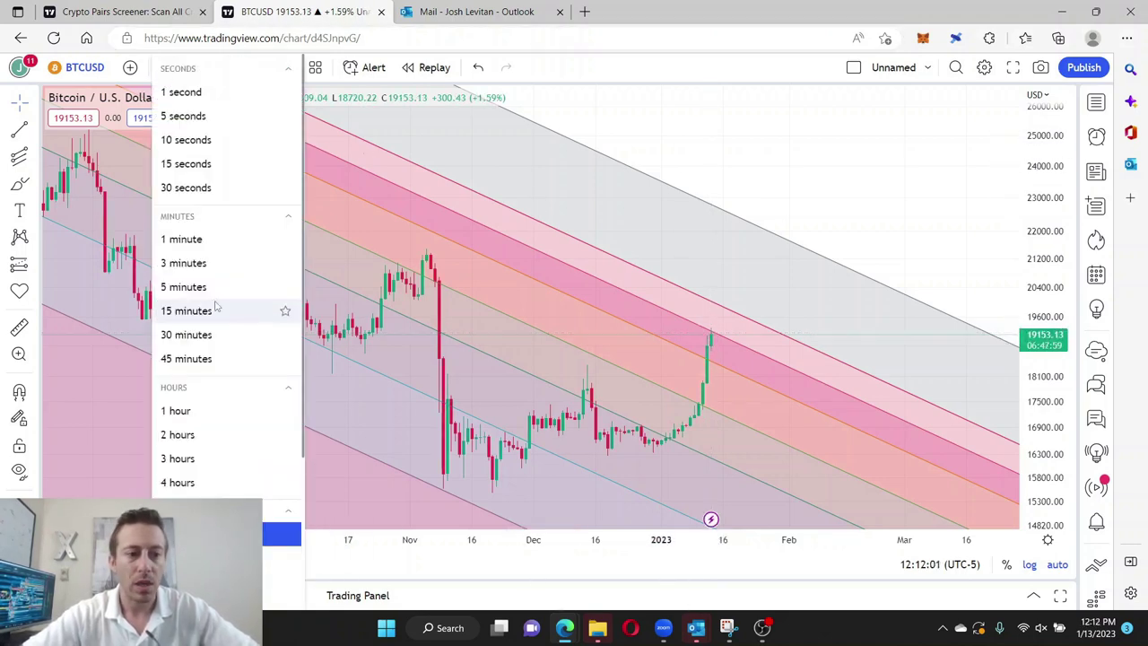
left_click(183, 244)
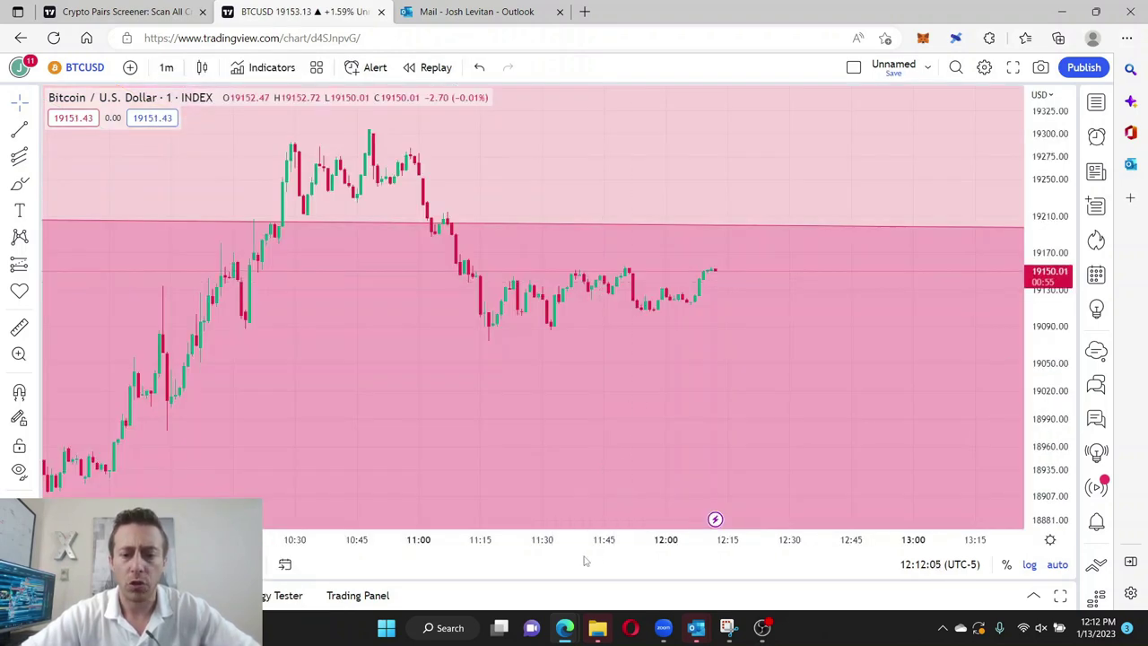
scroll(794, 242, "down", 1)
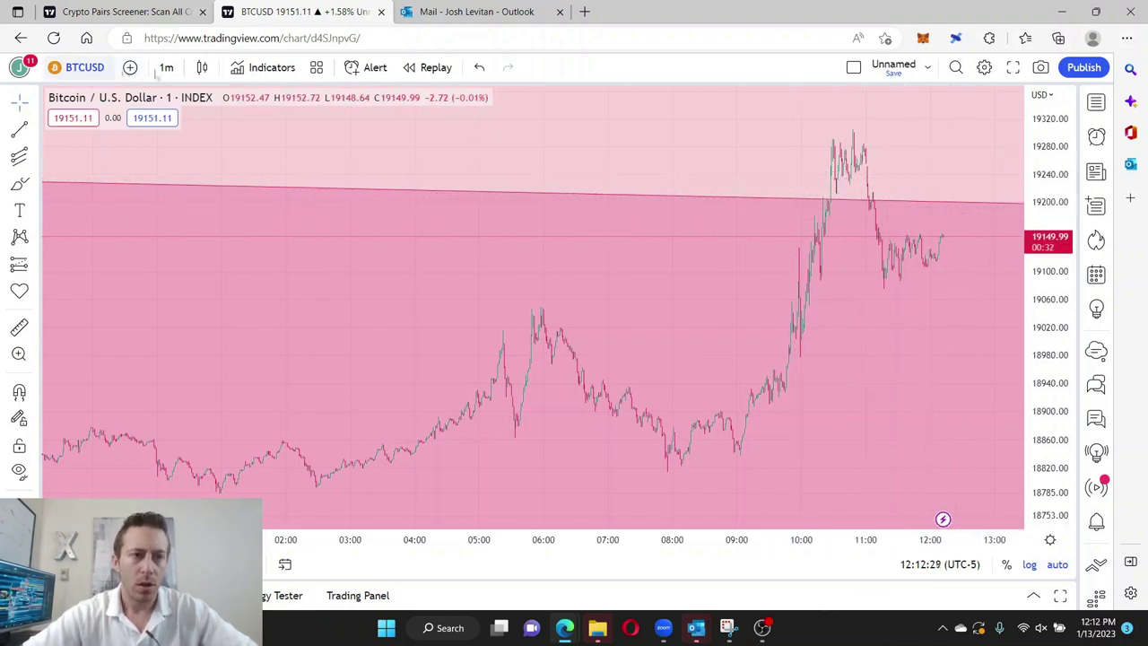
Step: Return the Bitcoin chart to the 1-day interval and delete its Fib Channel
left_click(166, 68)
left_click(215, 533)
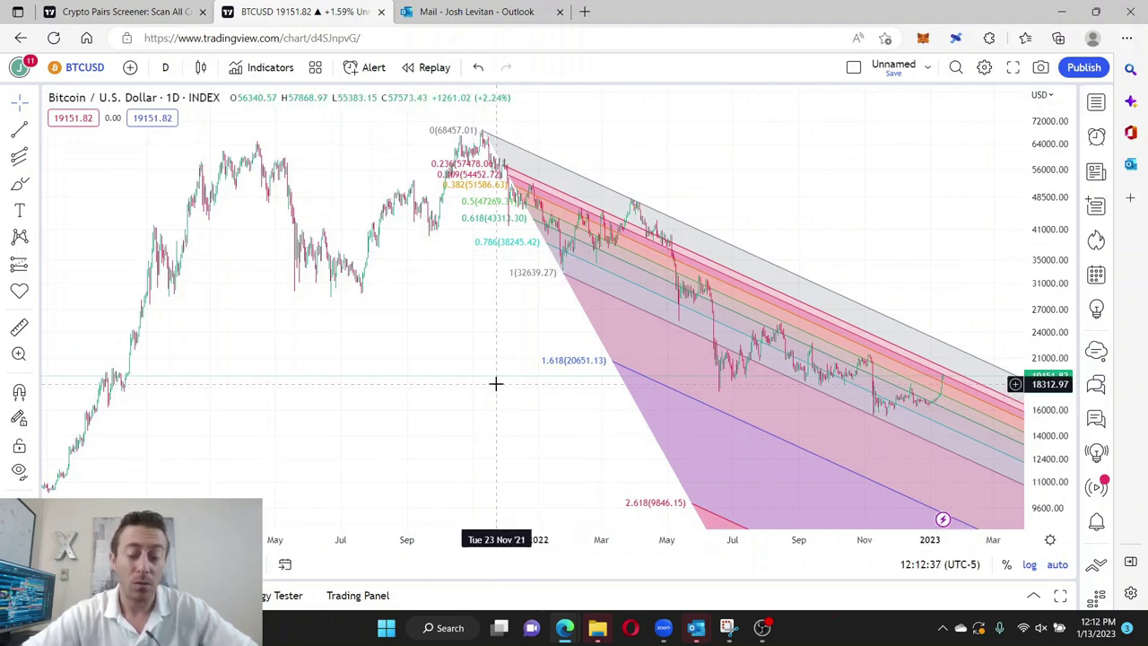
scroll(761, 542, "up", 4)
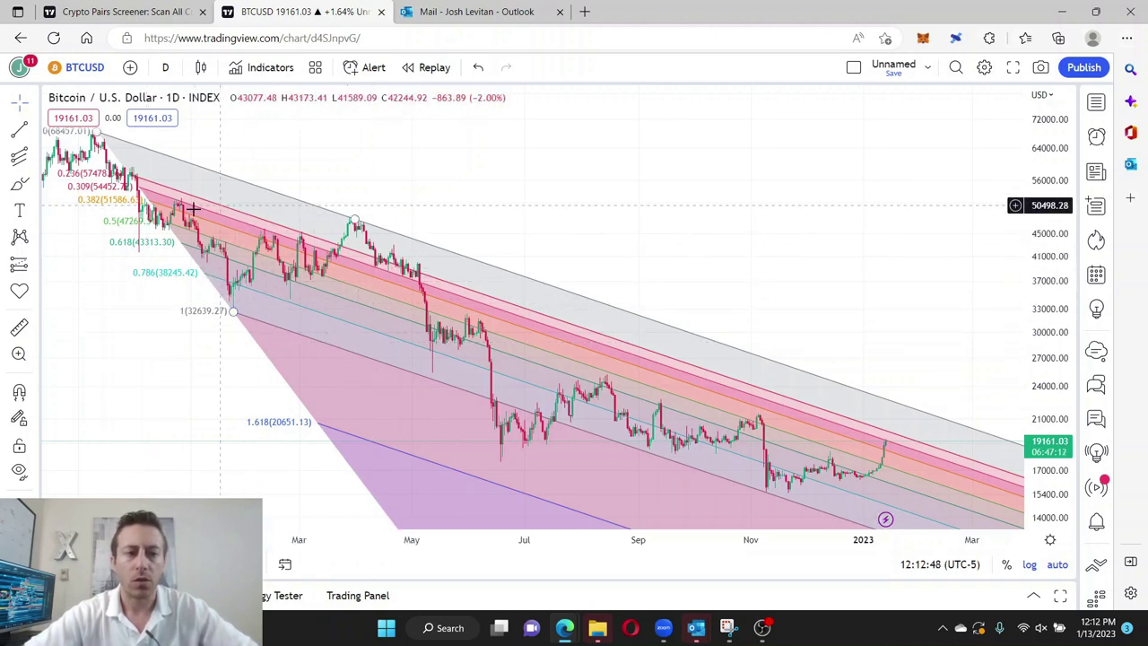
left_click(359, 226)
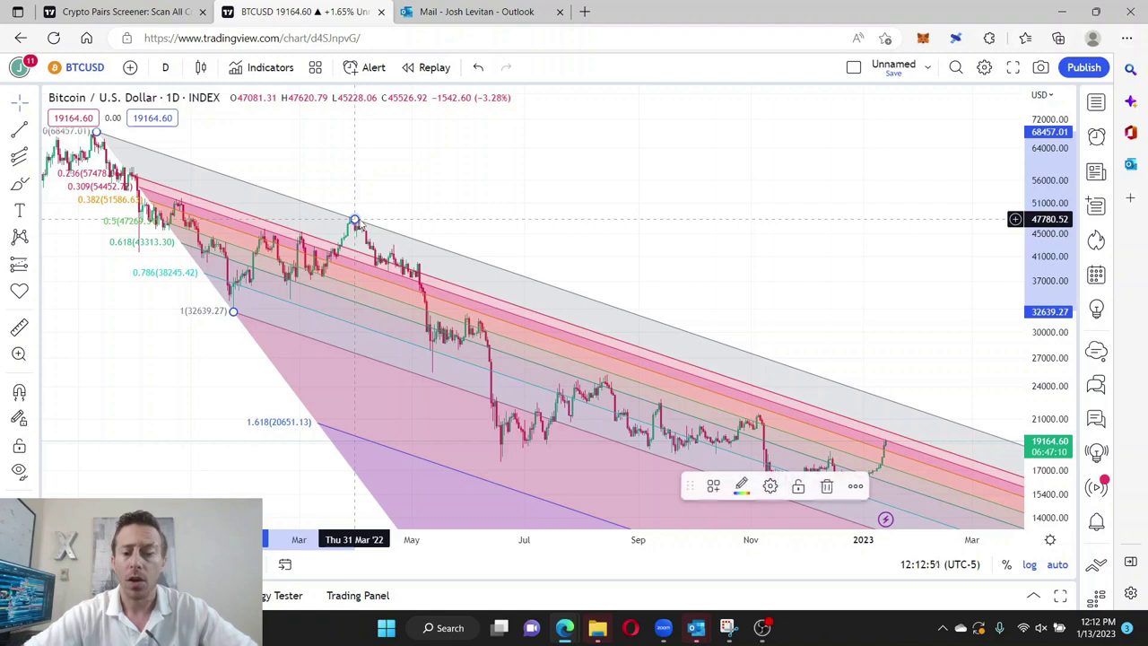
key("Delete")
Step: Load the AAPL chart of Apple Inc. from NASDAQ and set the interval to 1 month
left_click(100, 69)
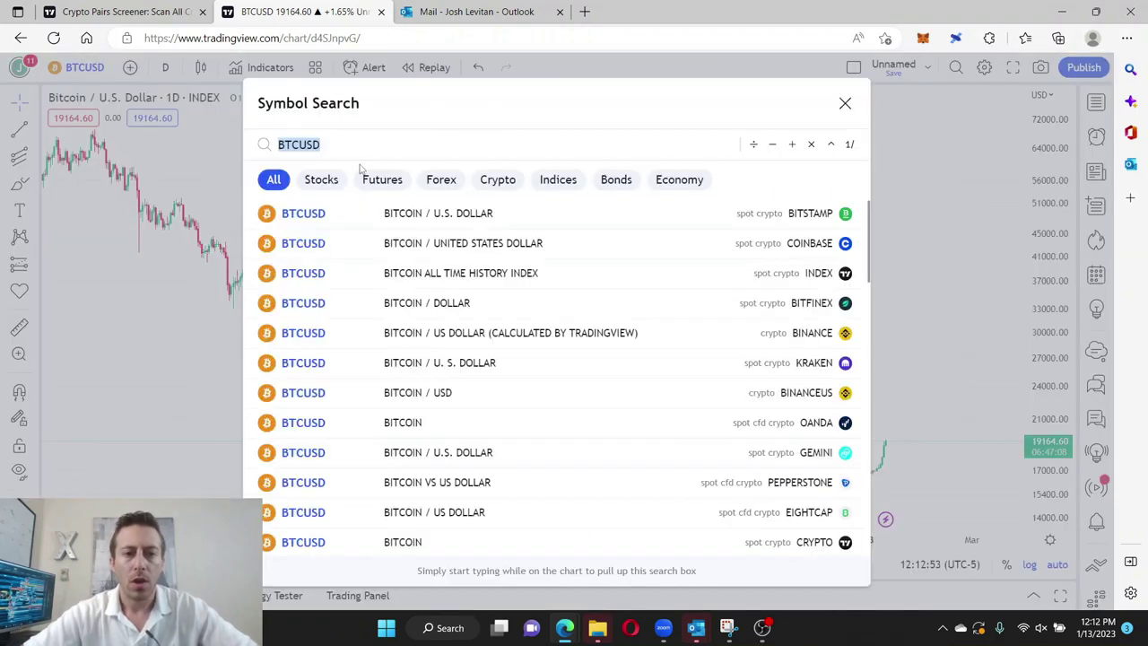
type("AAPL")
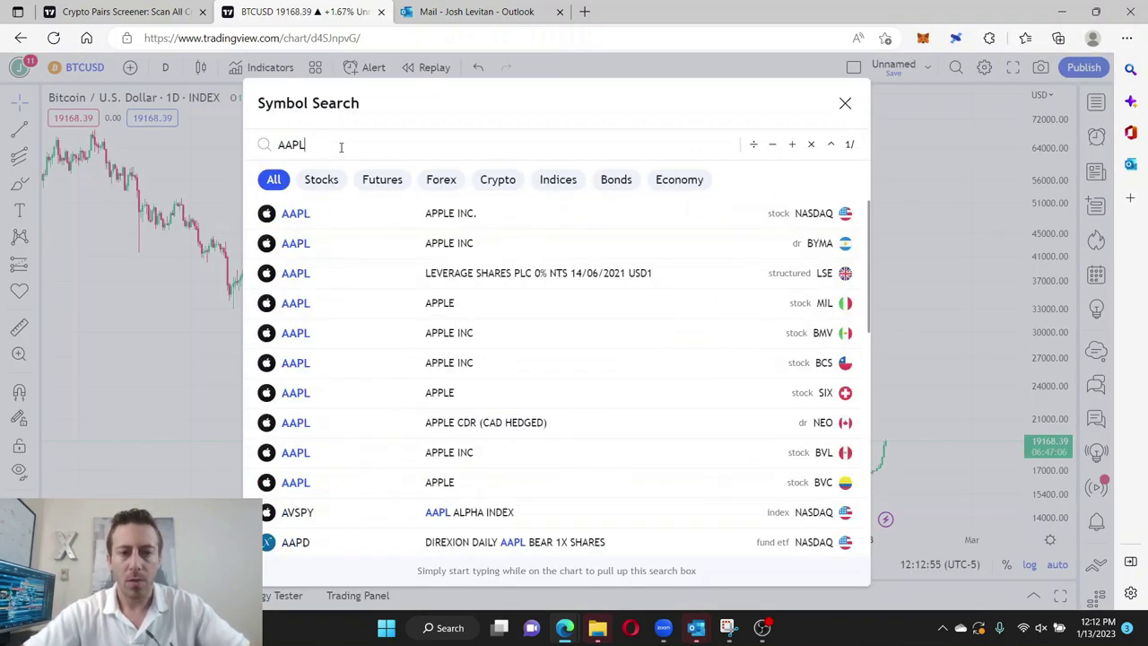
left_click(381, 214)
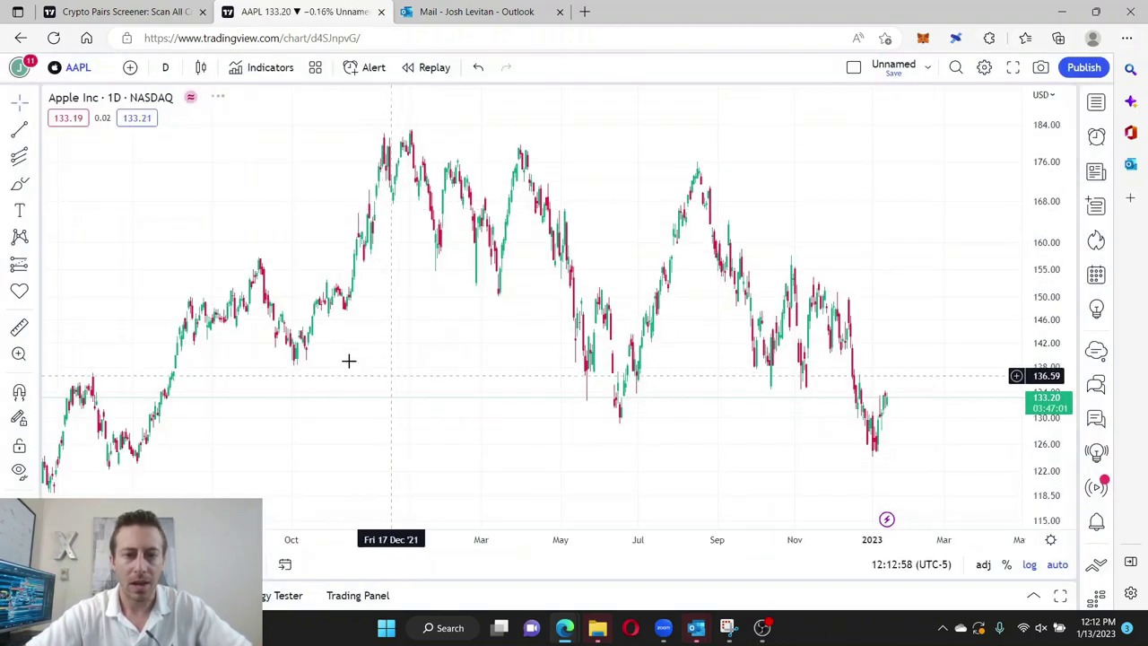
left_click(165, 68)
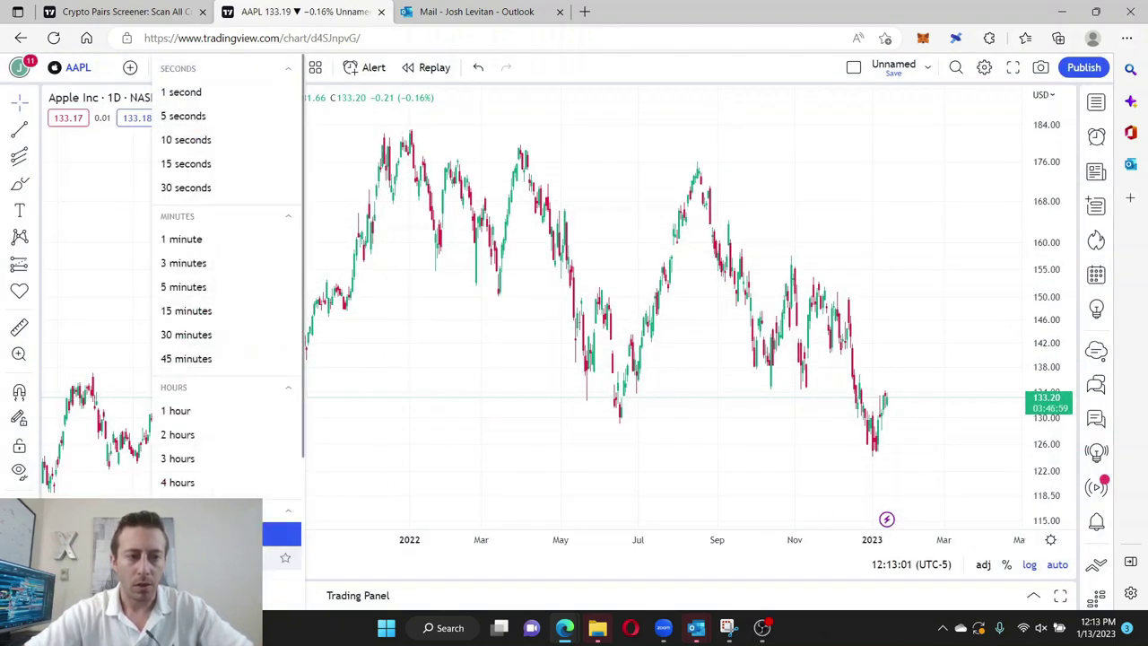
left_click(281, 535)
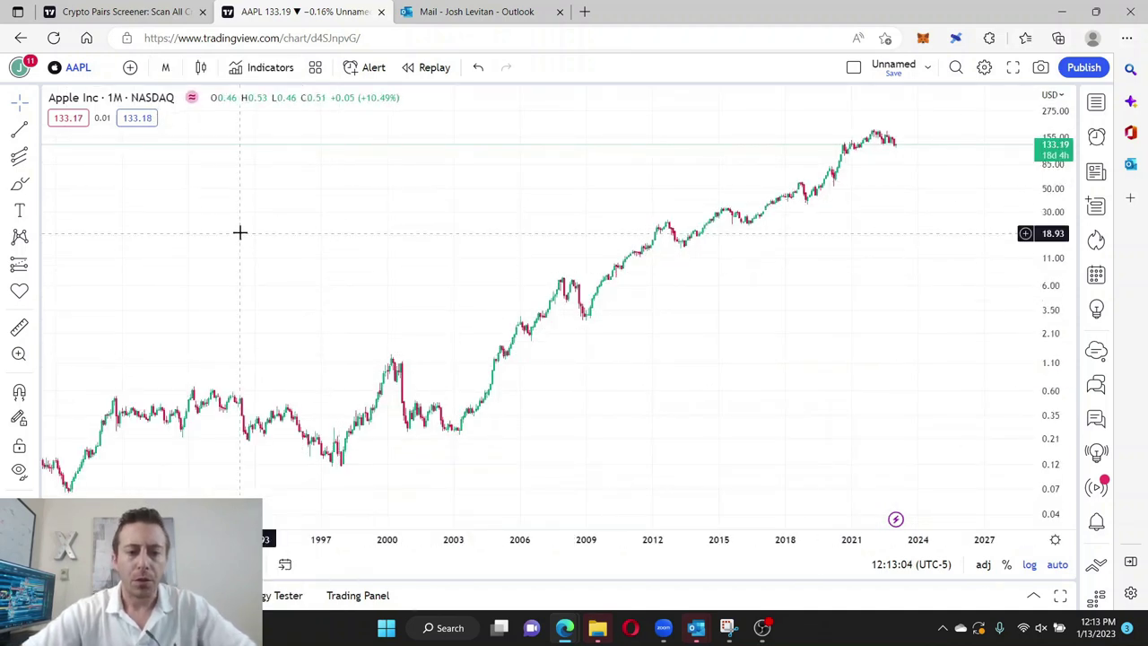
Step: Draw a Fib Channel on the Apple chart through the December 1997 low at 0.11 and April 2003 low at 0.22, up to the 2000 peak at 1.34
left_click_drag(417, 533, 687, 541)
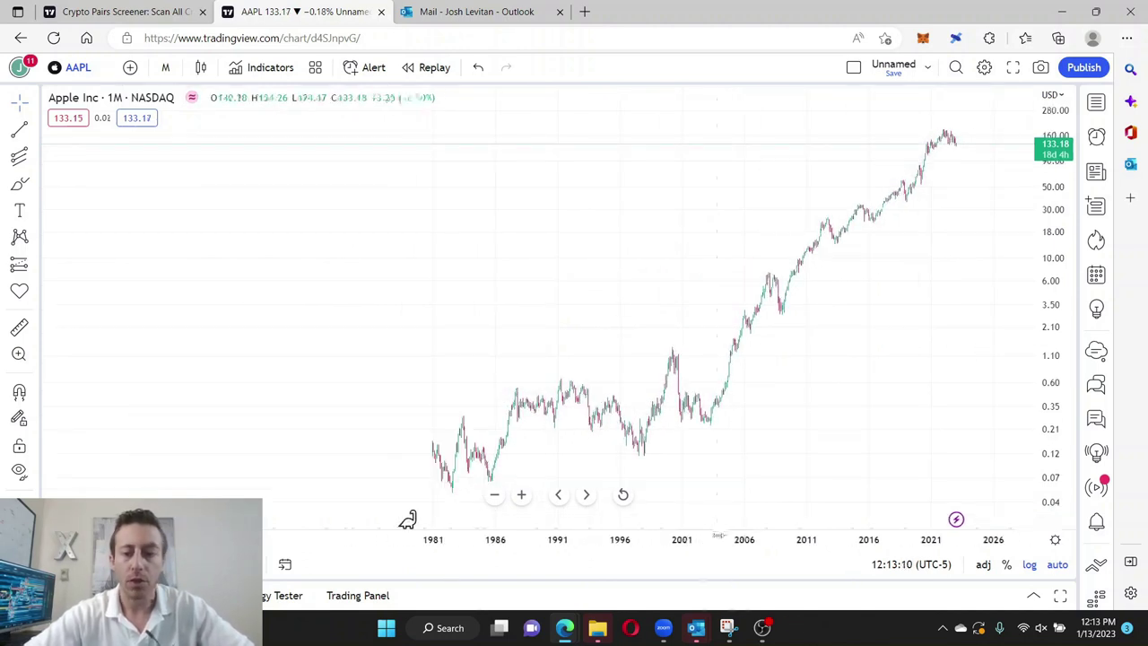
left_click_drag(717, 538, 601, 551)
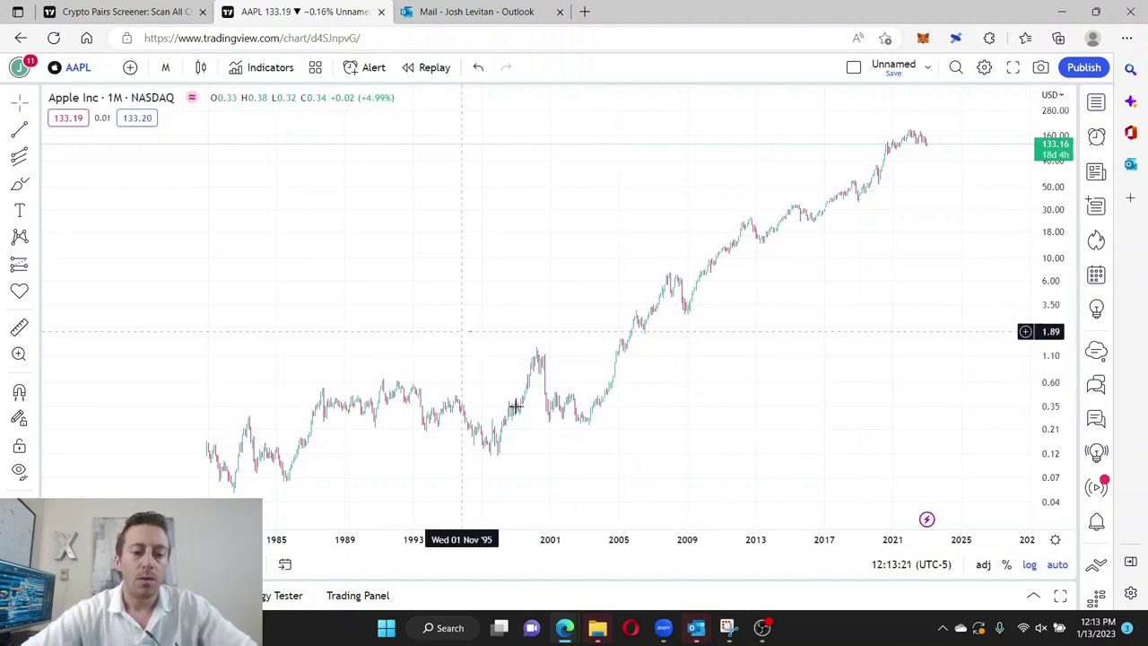
left_click_drag(521, 541, 556, 542)
left_click_drag(228, 362, 542, 354)
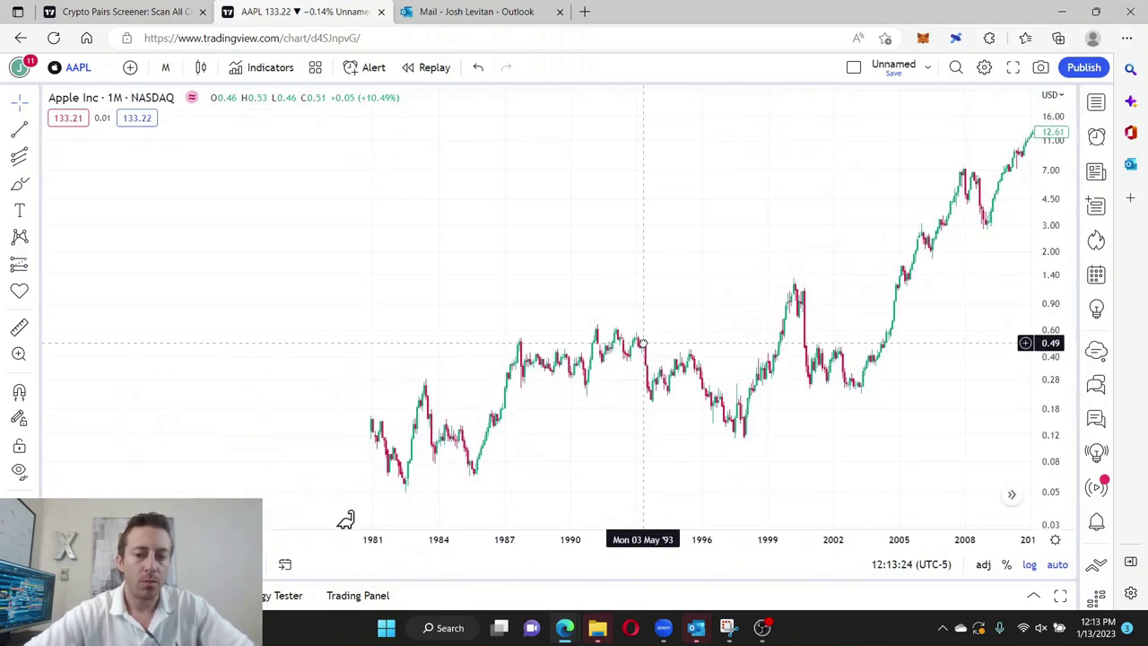
left_click_drag(512, 284, 628, 269)
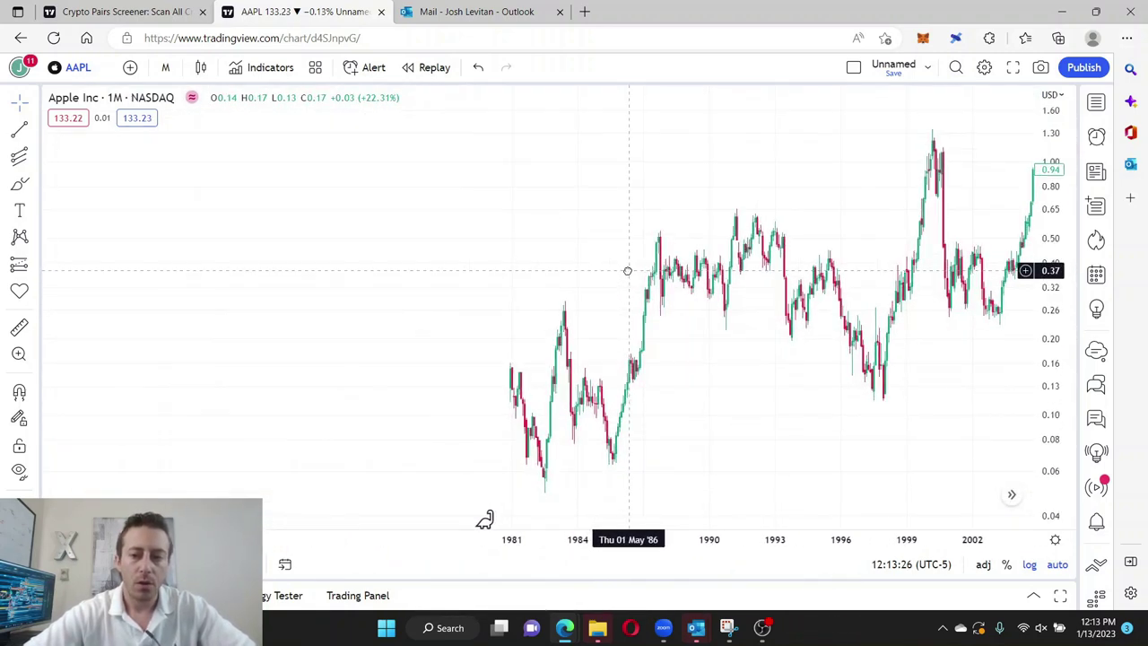
scroll(523, 530, "up", 5)
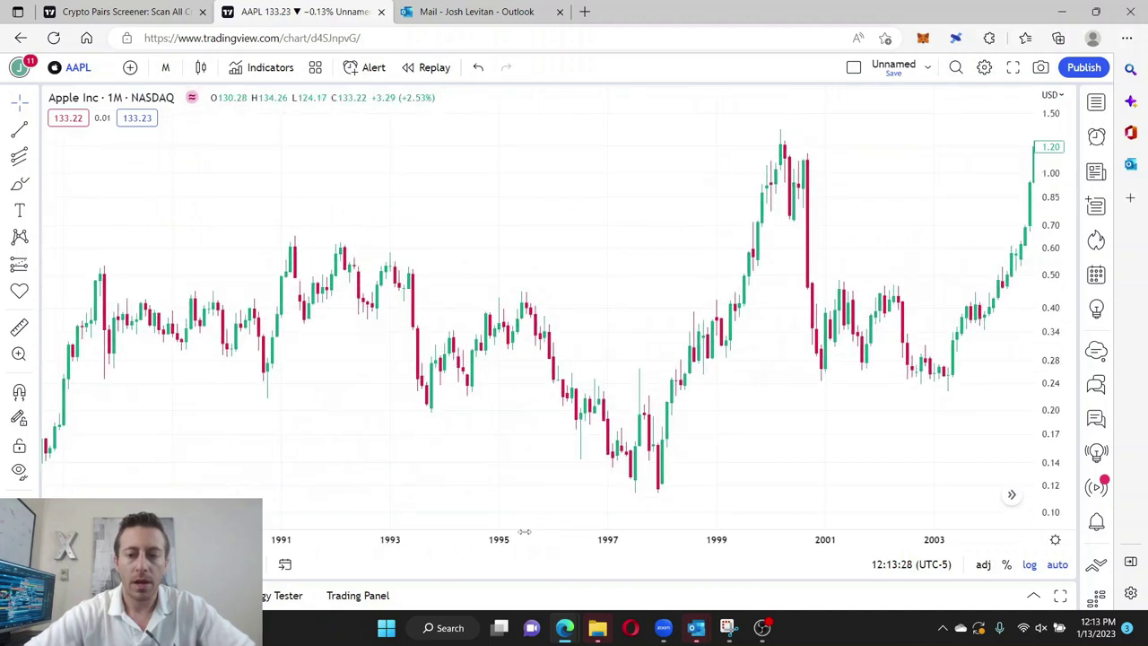
left_click_drag(838, 467, 730, 435)
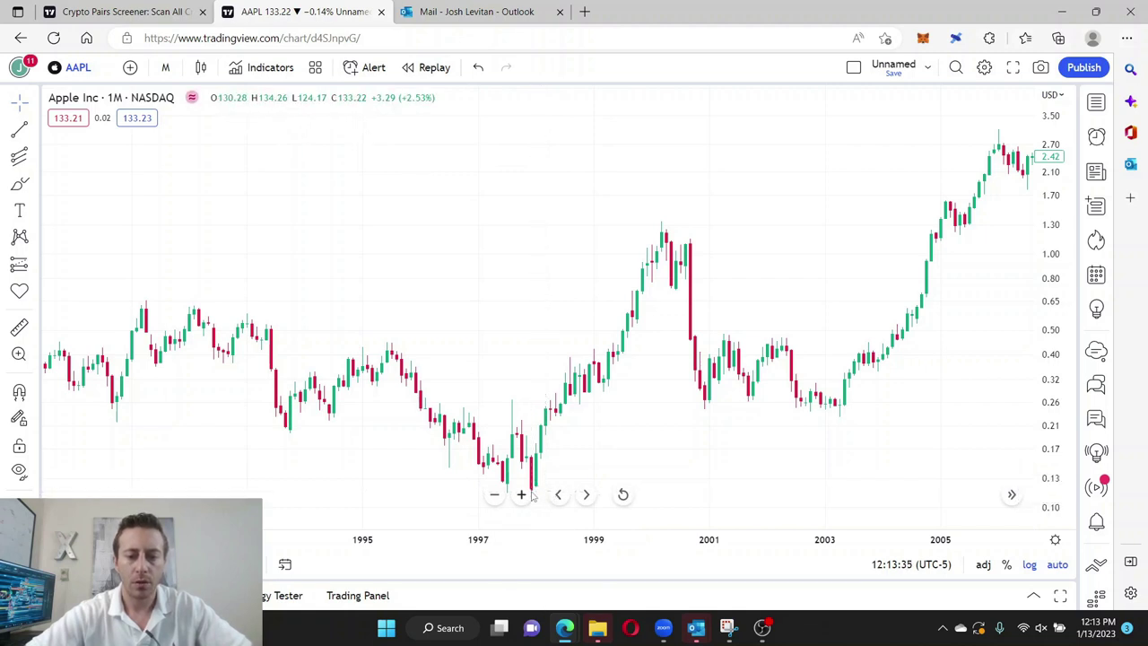
left_click_drag(367, 482, 389, 484)
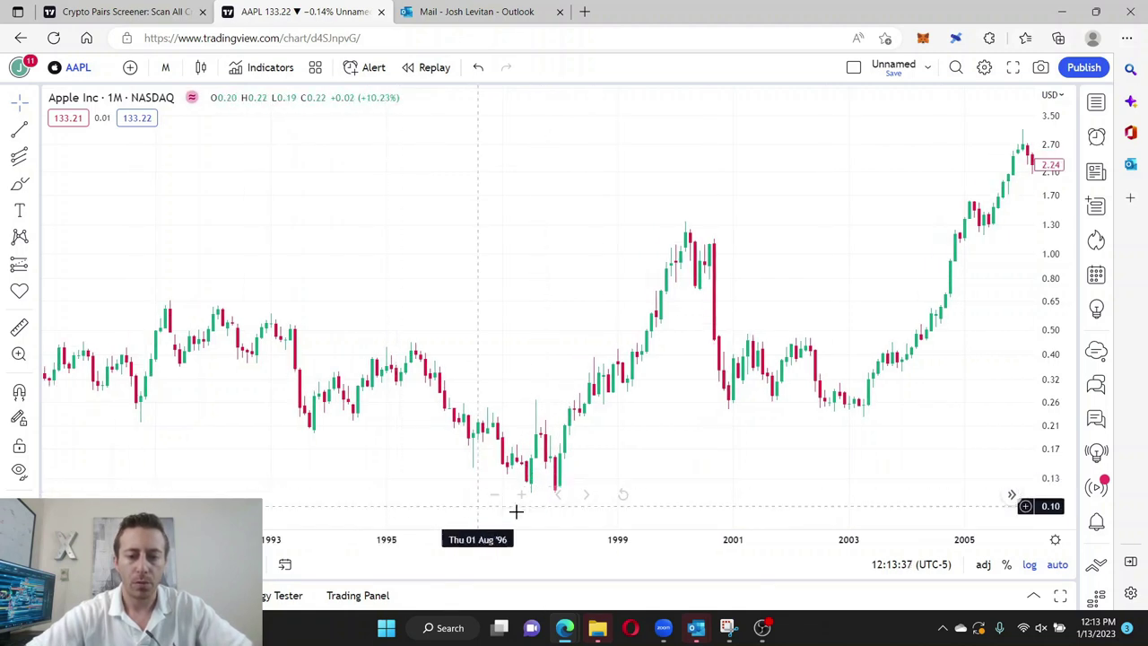
left_click_drag(540, 487, 520, 484)
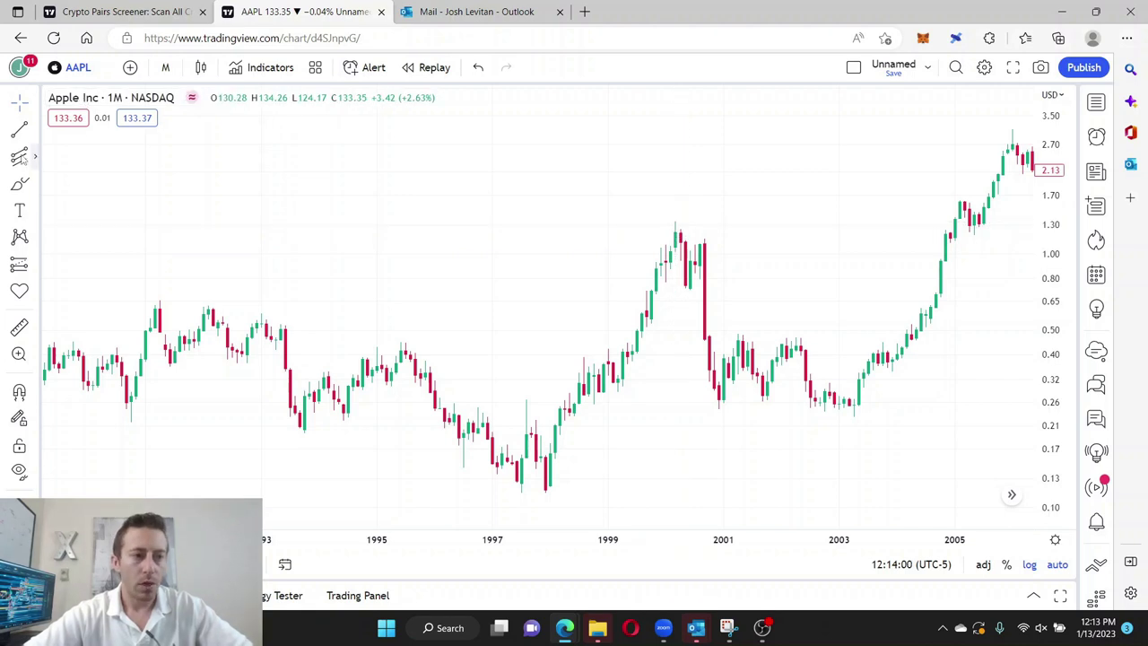
left_click(545, 493)
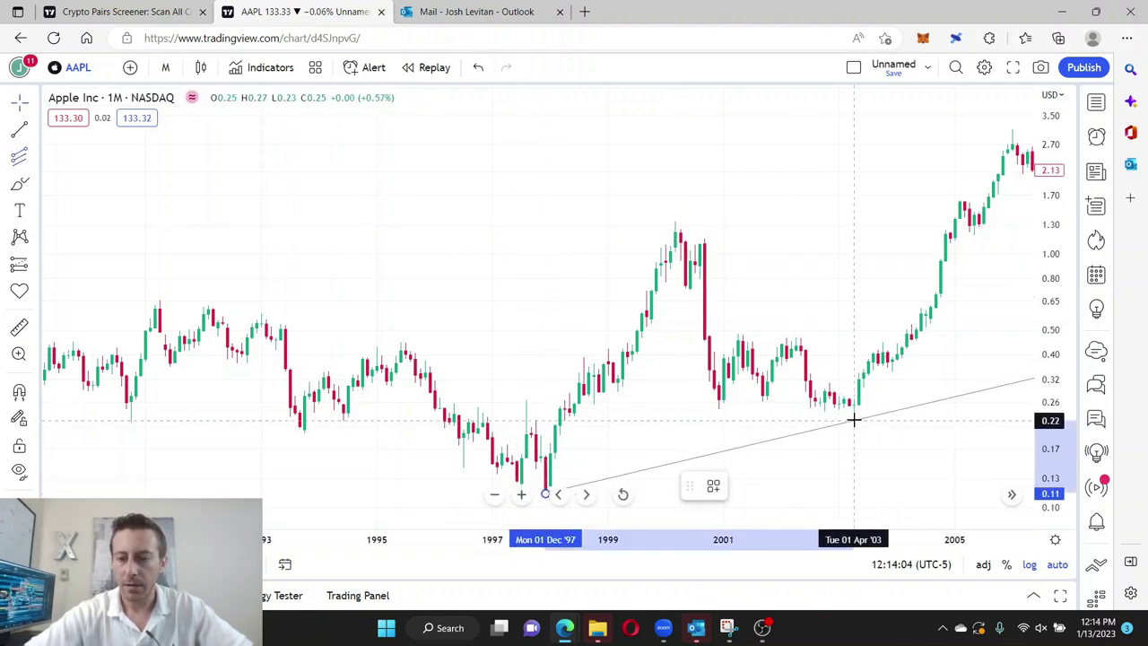
left_click(854, 419)
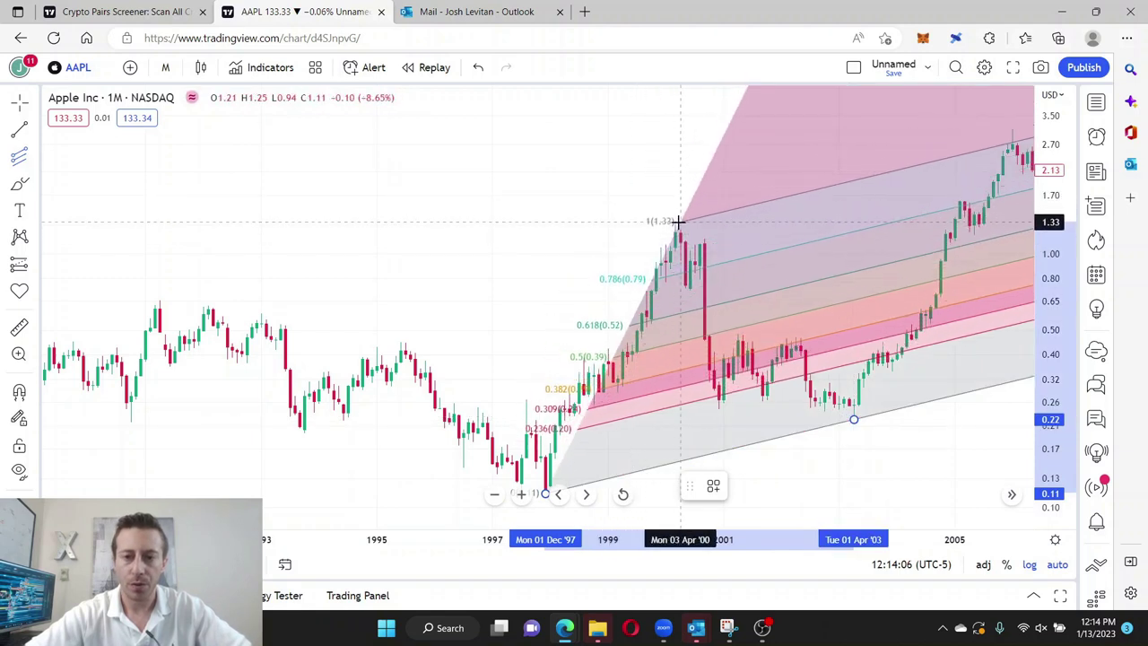
left_click(673, 221)
left_click(489, 229)
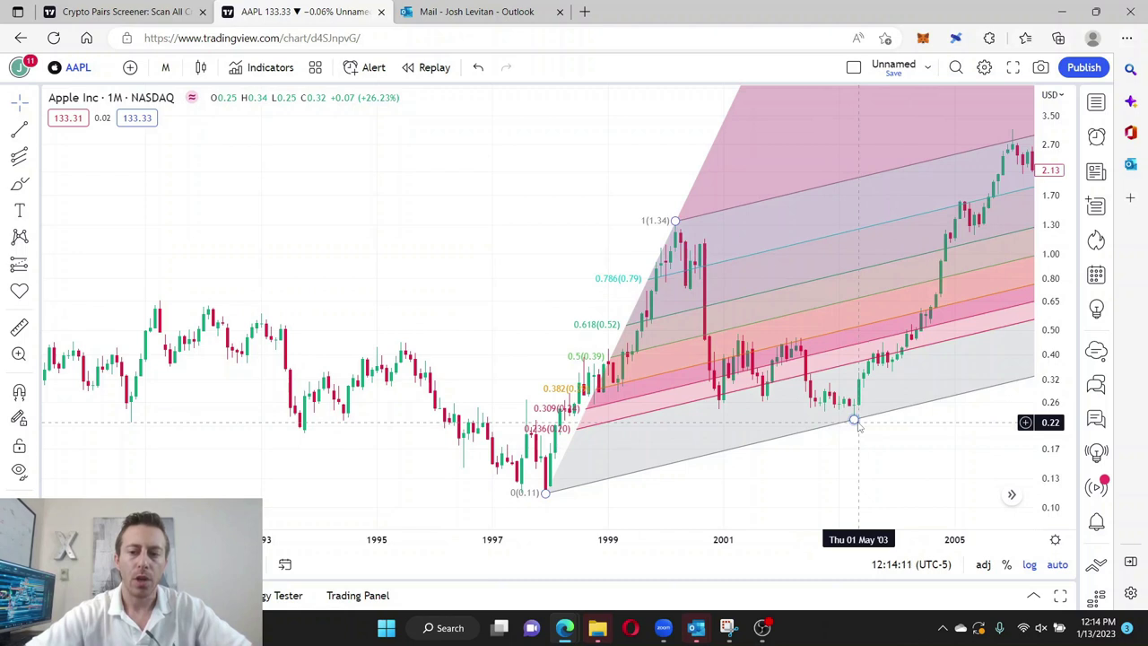
Step: Examine how Apple's price has moved against the Fib Channel levels from 2000 to 2023, particularly around the 1.618 line
mouse_move(558, 493)
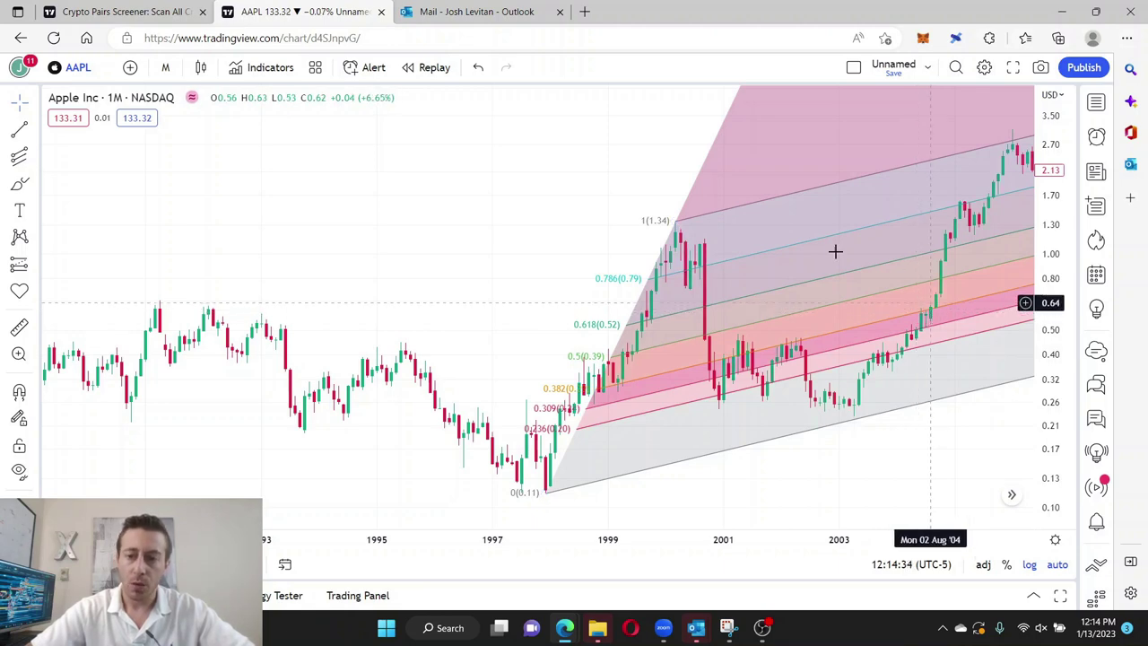
left_click_drag(515, 182, 192, 192)
left_click_drag(521, 536, 700, 529)
left_click_drag(795, 456, 432, 434)
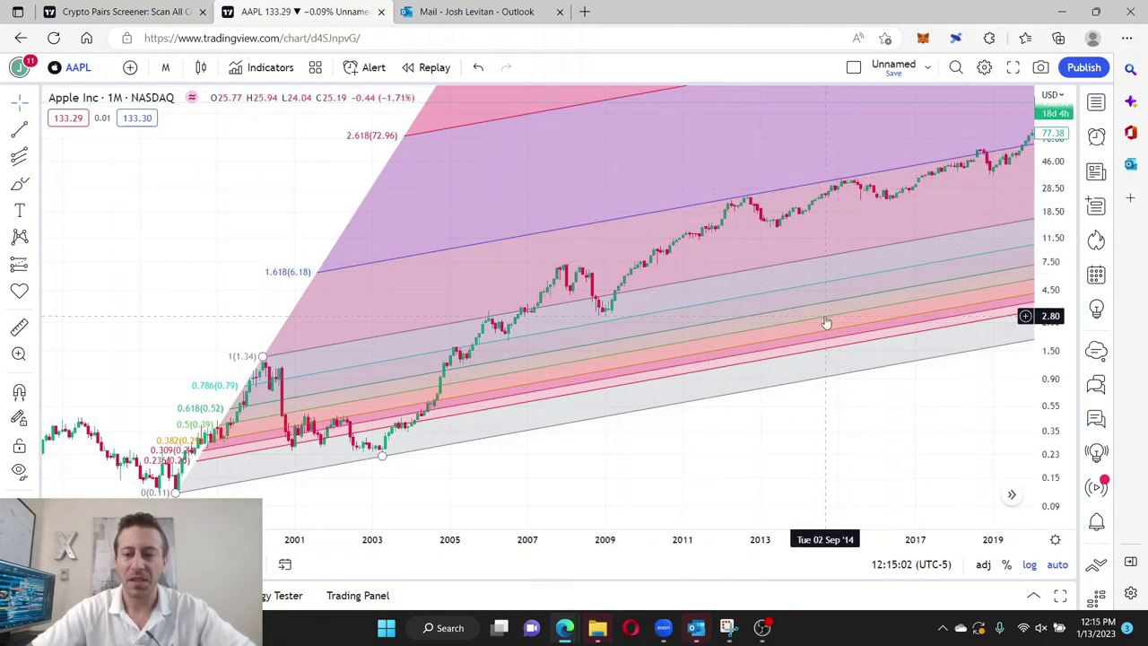
scroll(951, 520, "down", 3)
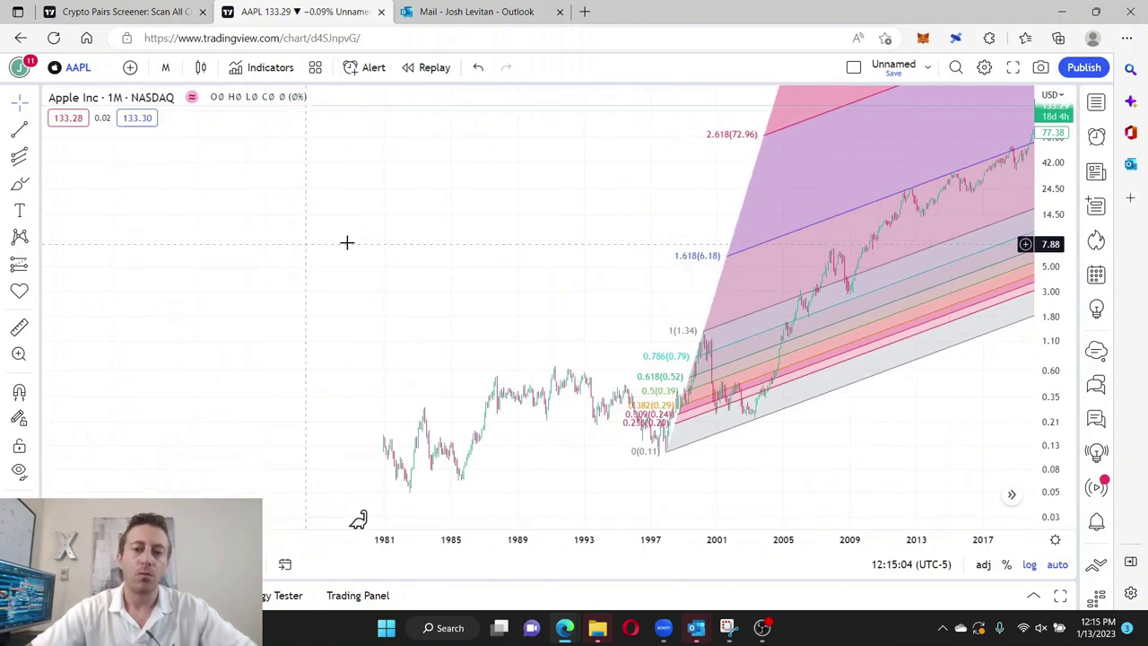
left_click_drag(346, 243, 176, 239)
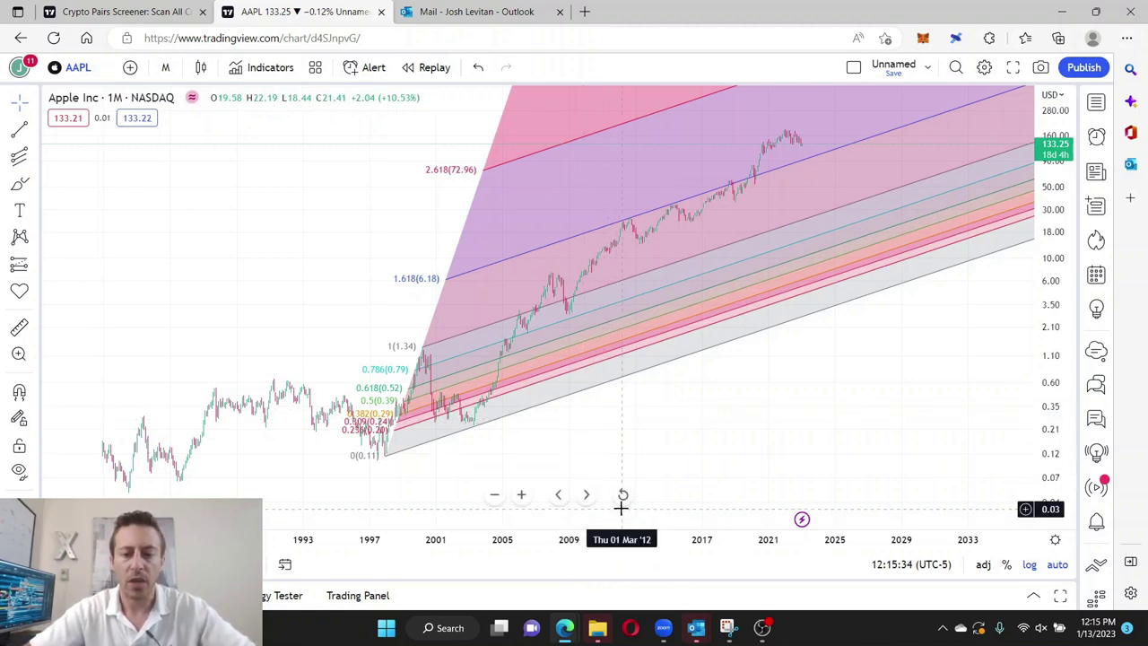
left_click(622, 496)
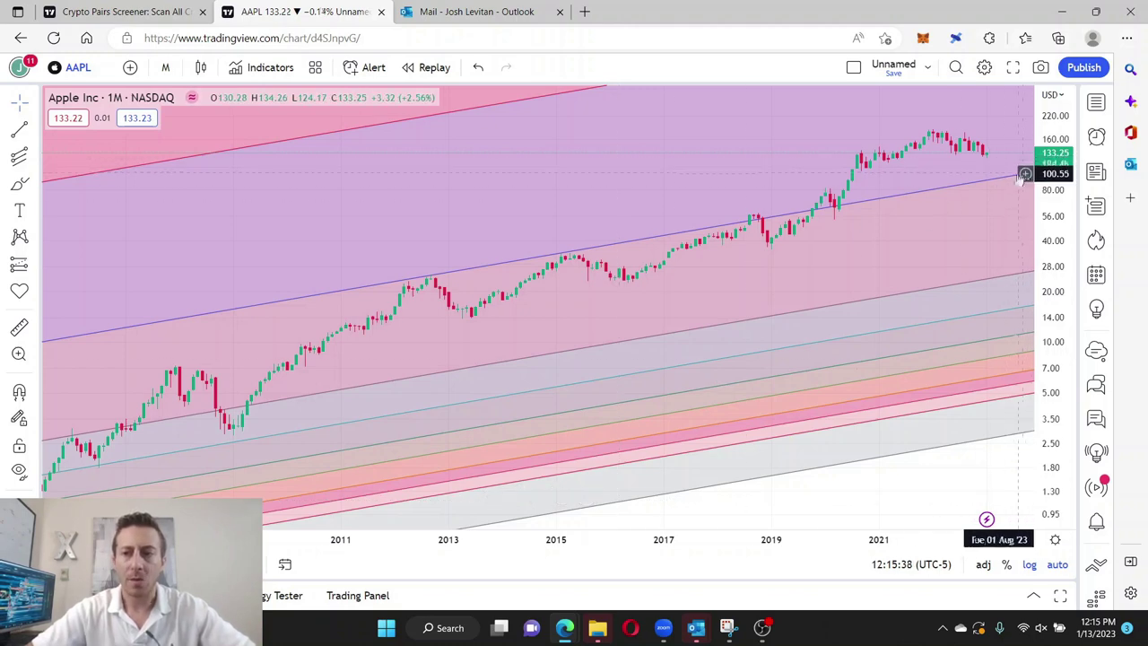
left_click_drag(980, 167, 810, 167)
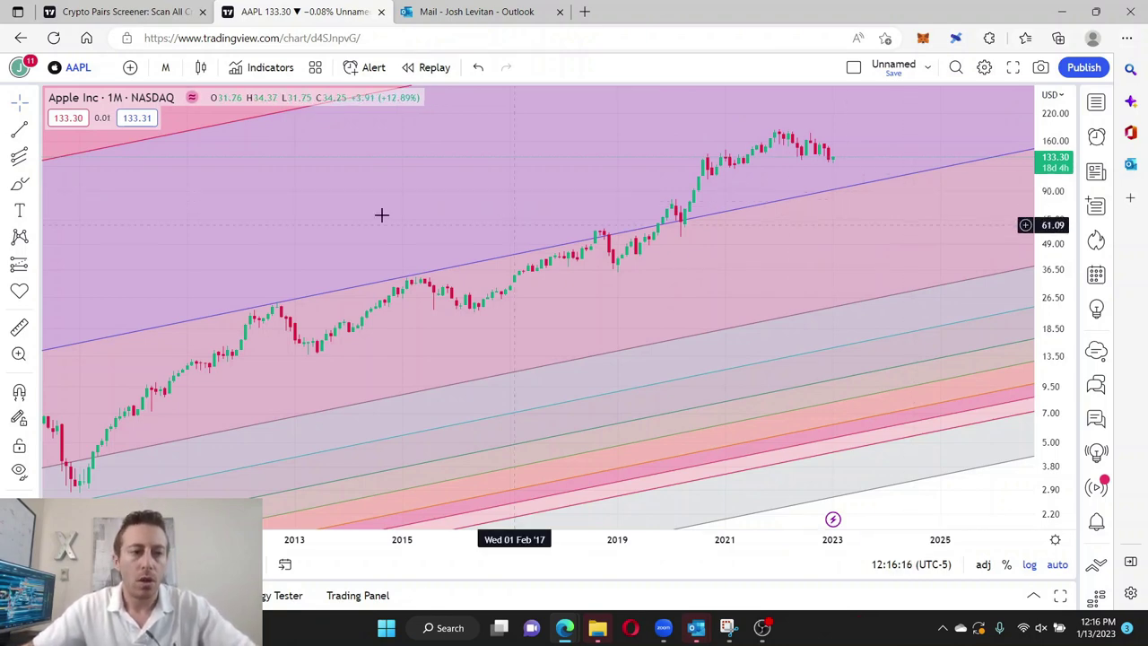
Step: Load the TSLA chart of Tesla, Inc. from NASDAQ
left_click(73, 67)
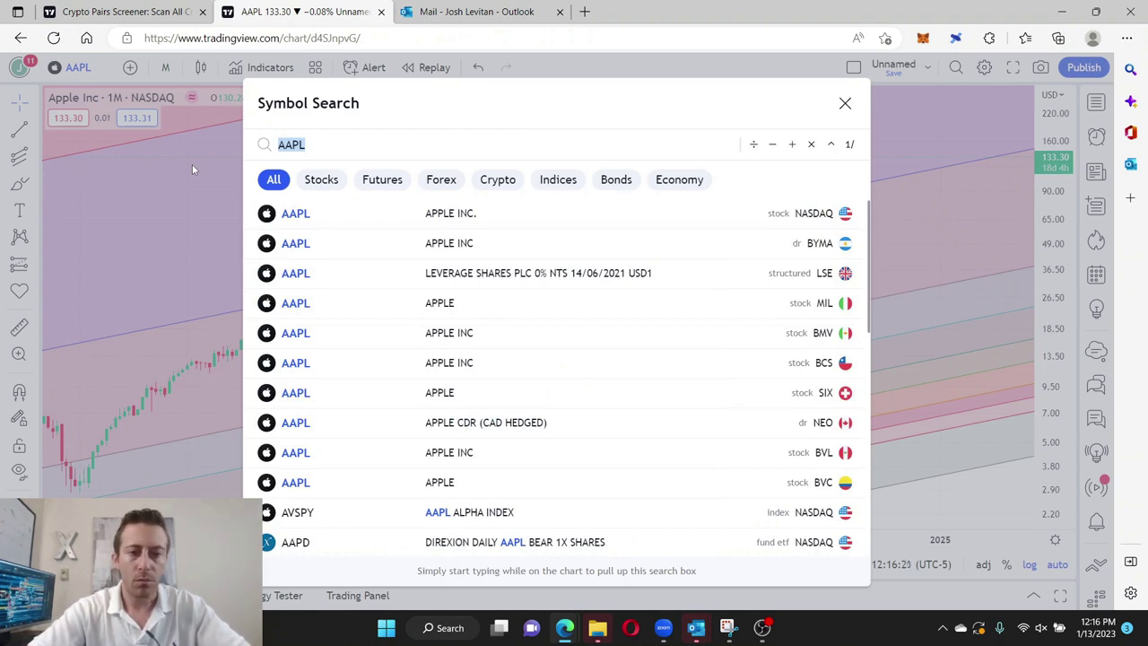
type("TSLA")
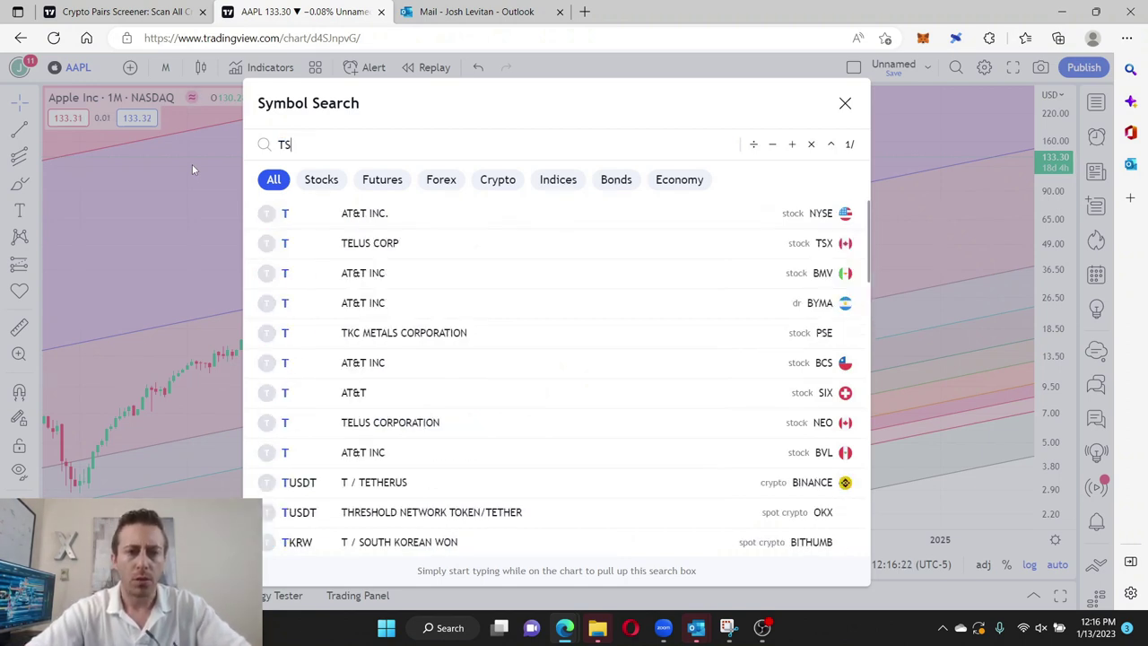
left_click(401, 225)
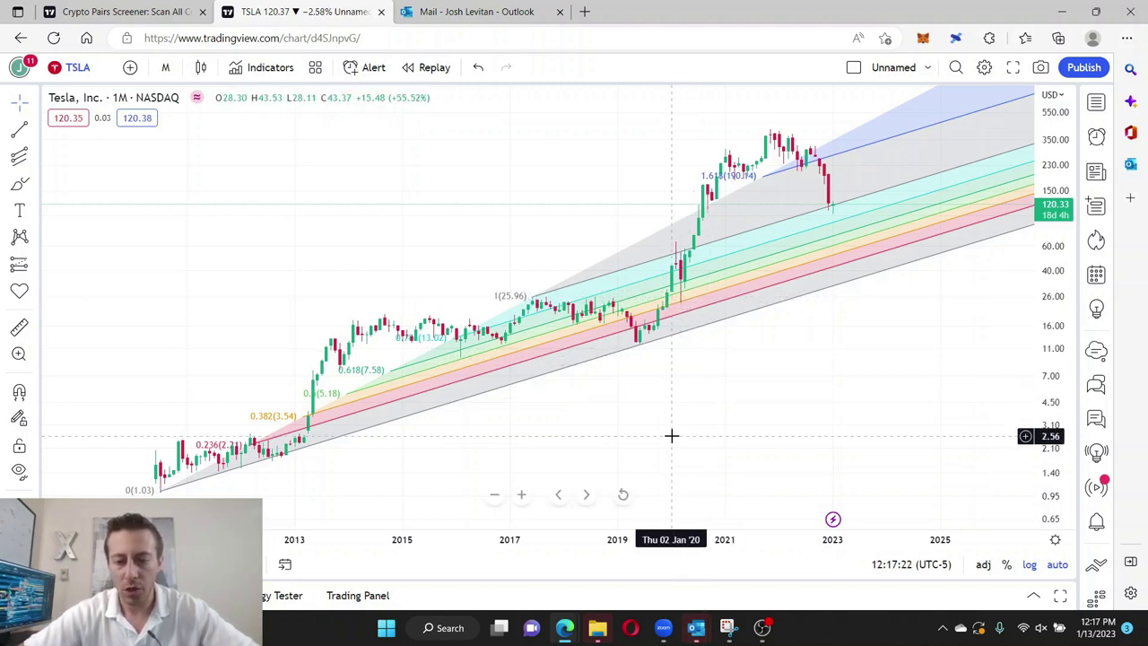
Step: Examine Tesla's monthly price against its Fib Channel levels, including the March 2020 low and the latest candles, and dismiss the browser notification
left_click(623, 493)
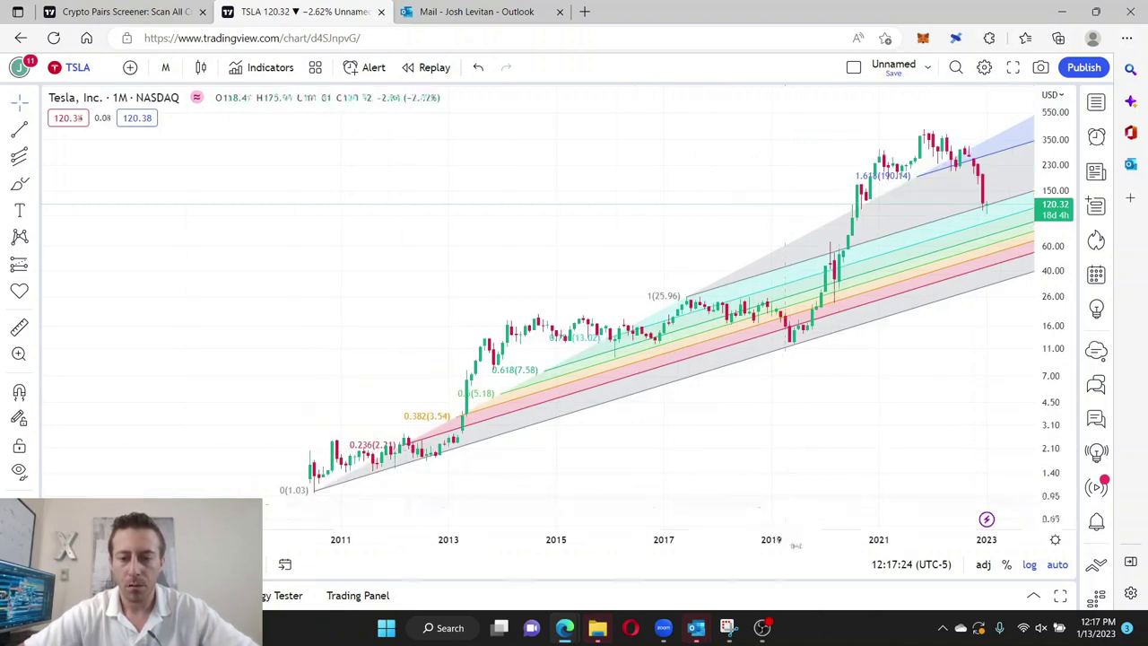
scroll(574, 511, "up", 5)
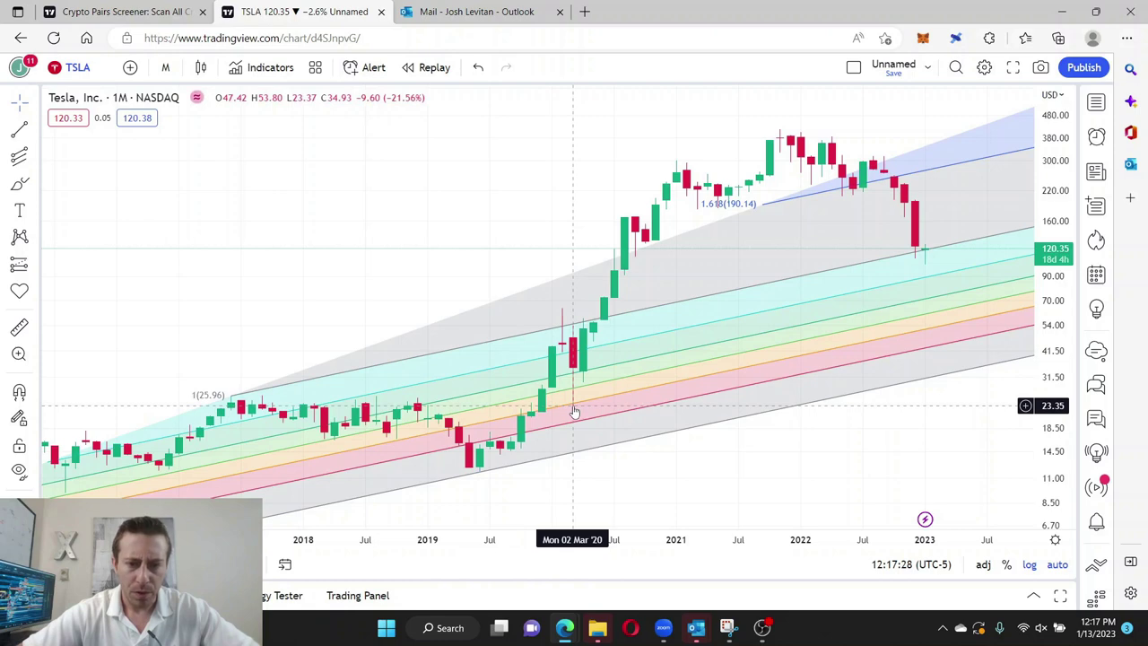
scroll(686, 539, "down", 5)
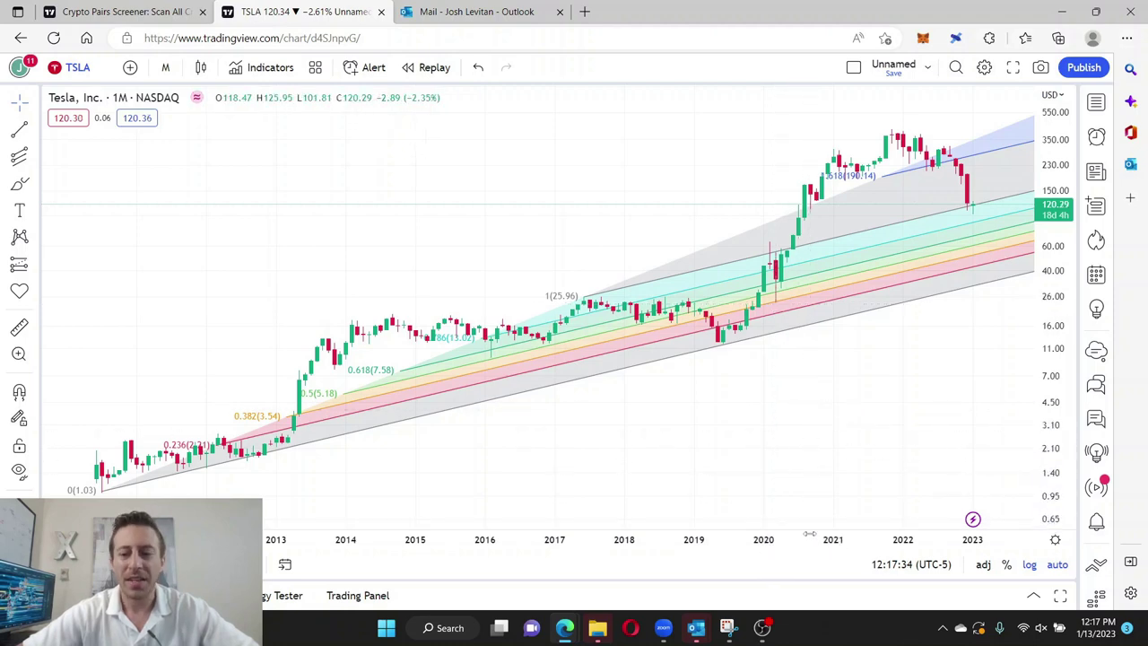
scroll(797, 539, "up", 5)
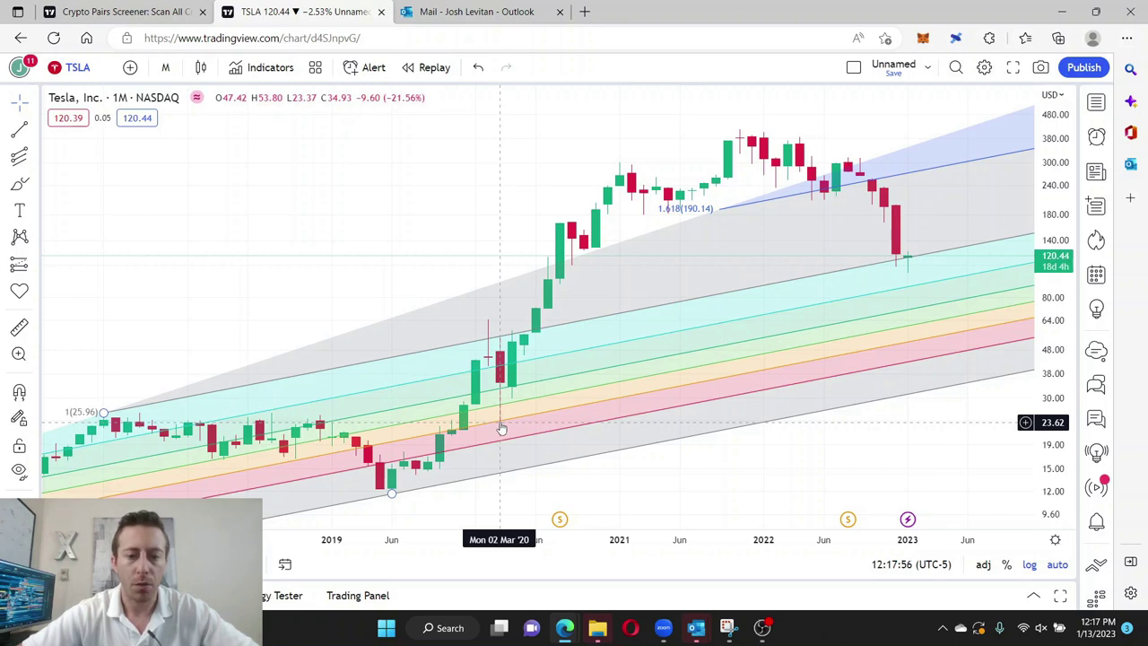
scroll(501, 428, "down", 5)
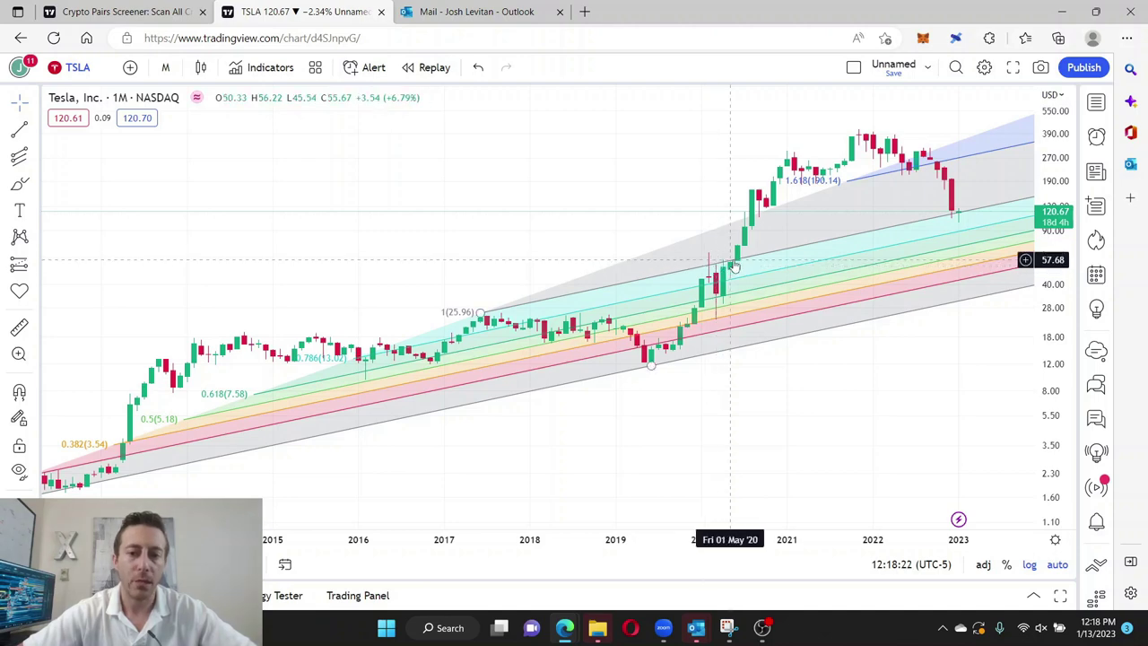
scroll(953, 325, "right", 5)
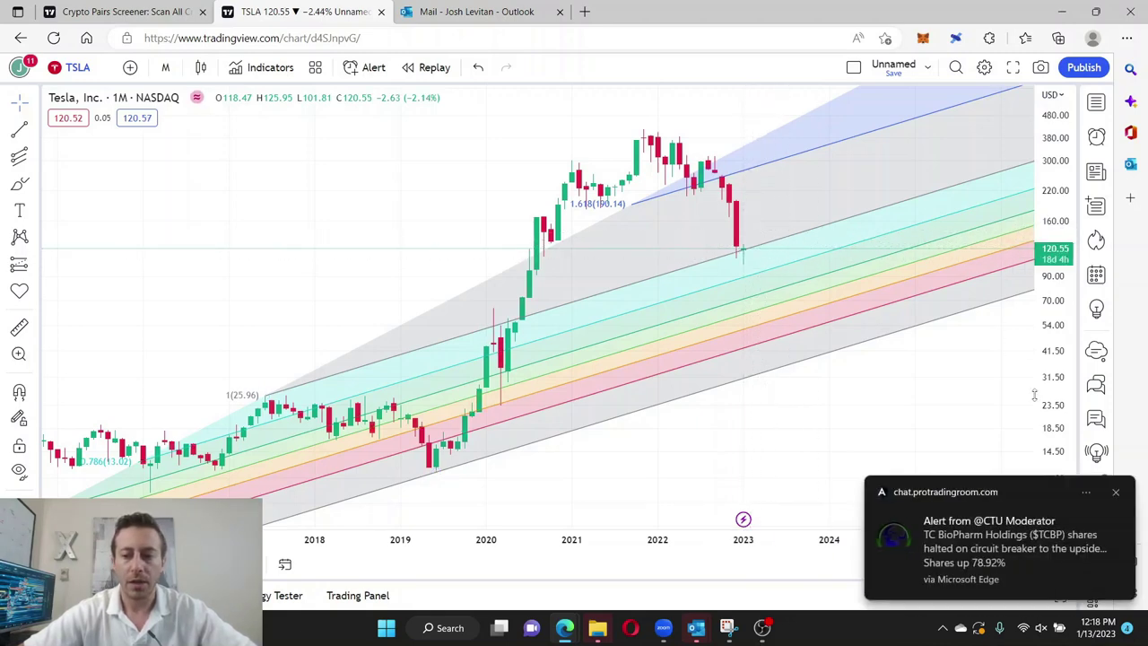
left_click(1114, 492)
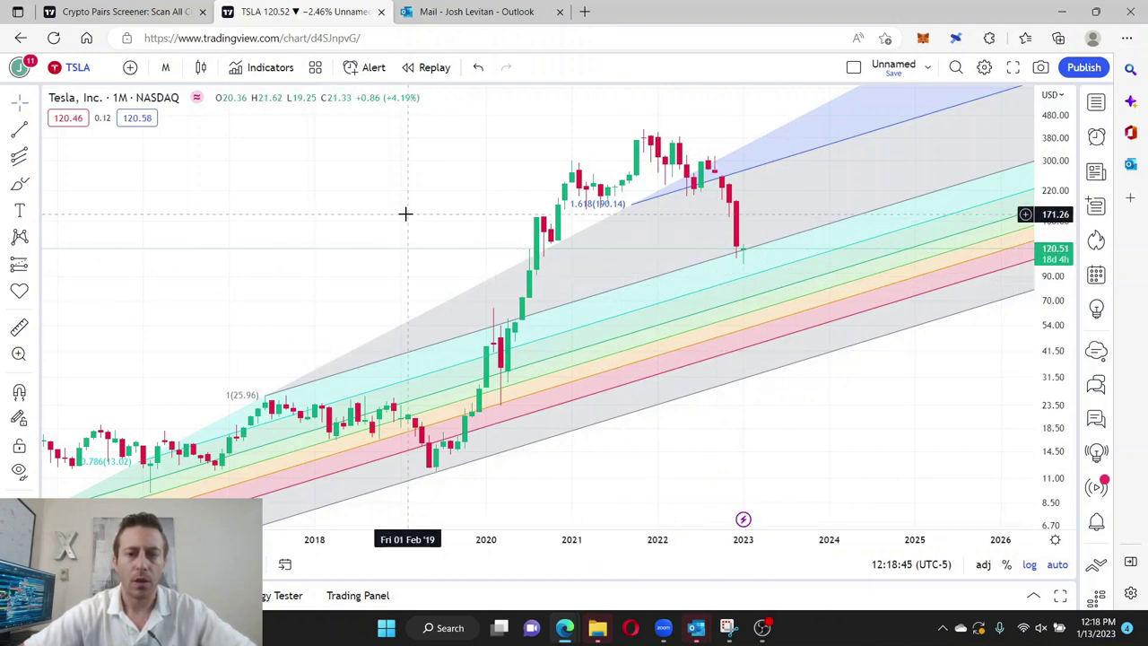
Step: Load the AAL chart of American Airlines Group, Inc. from NASDAQ and bring its full monthly price history into view
left_click(76, 69)
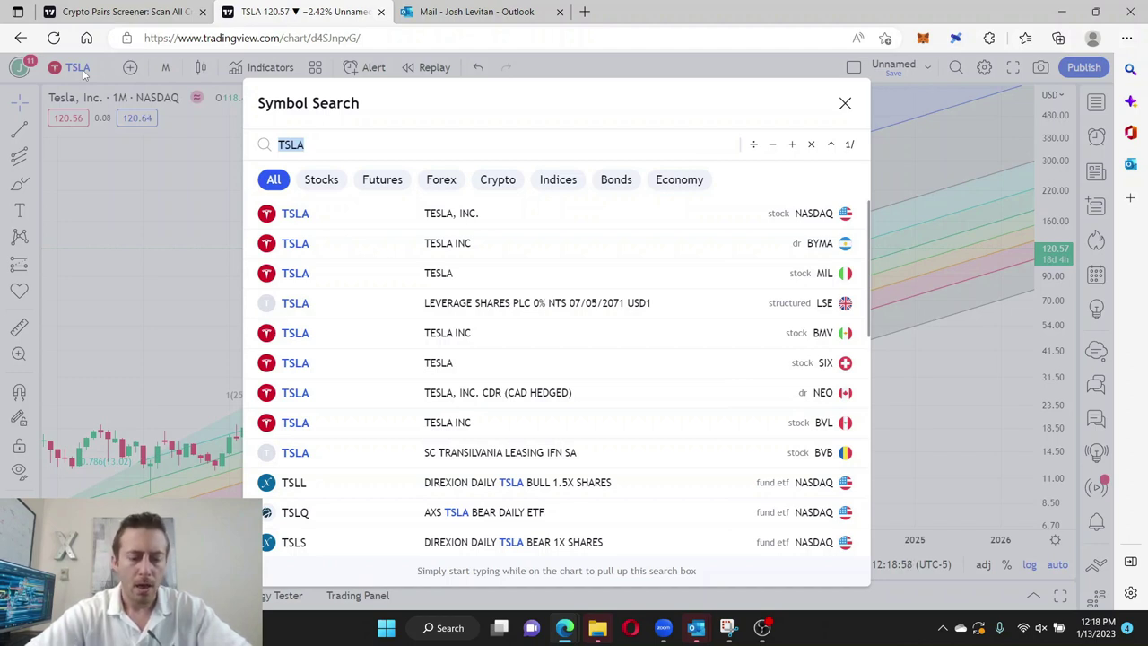
type("AA")
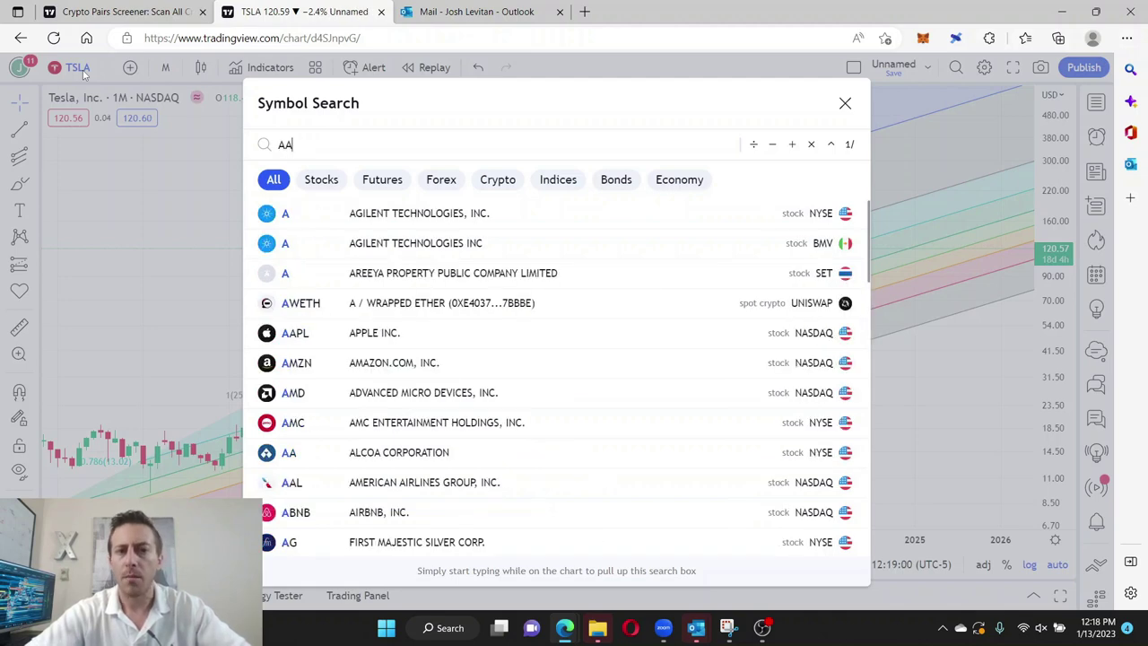
type("L")
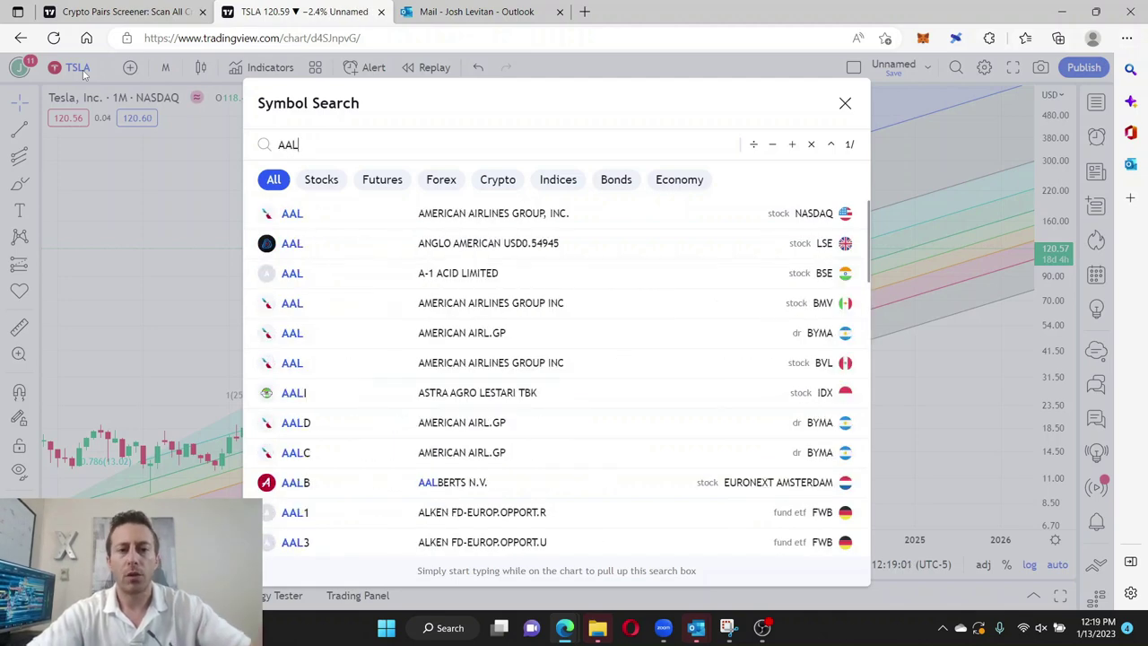
left_click(395, 216)
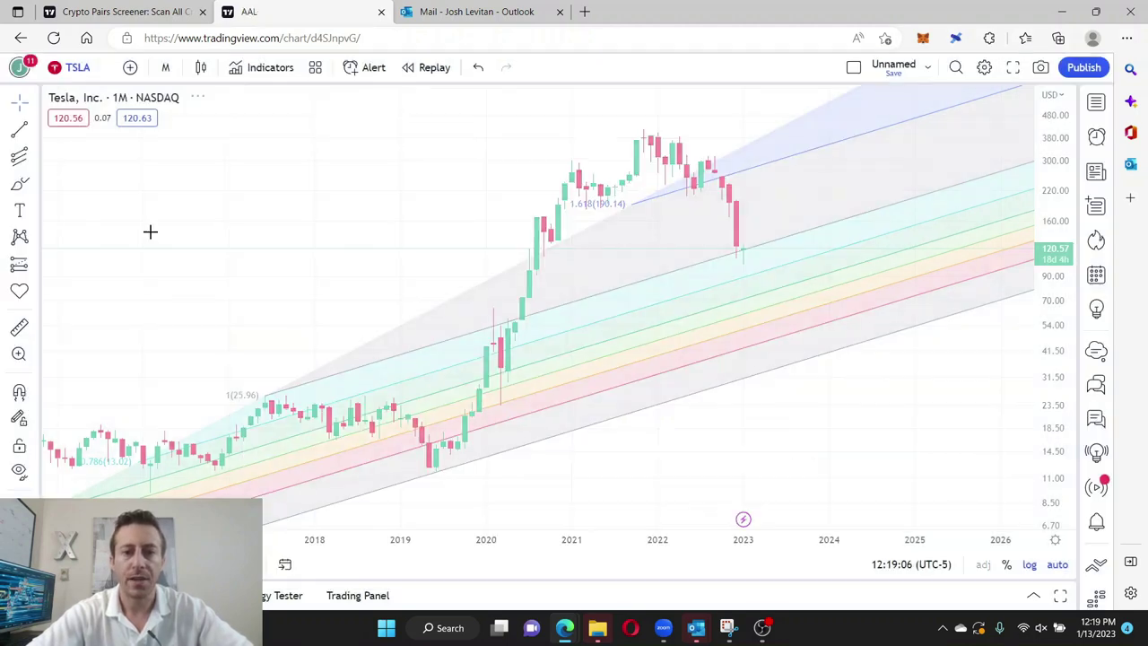
scroll(538, 296, "down", 3)
scroll(879, 518, "down", 3)
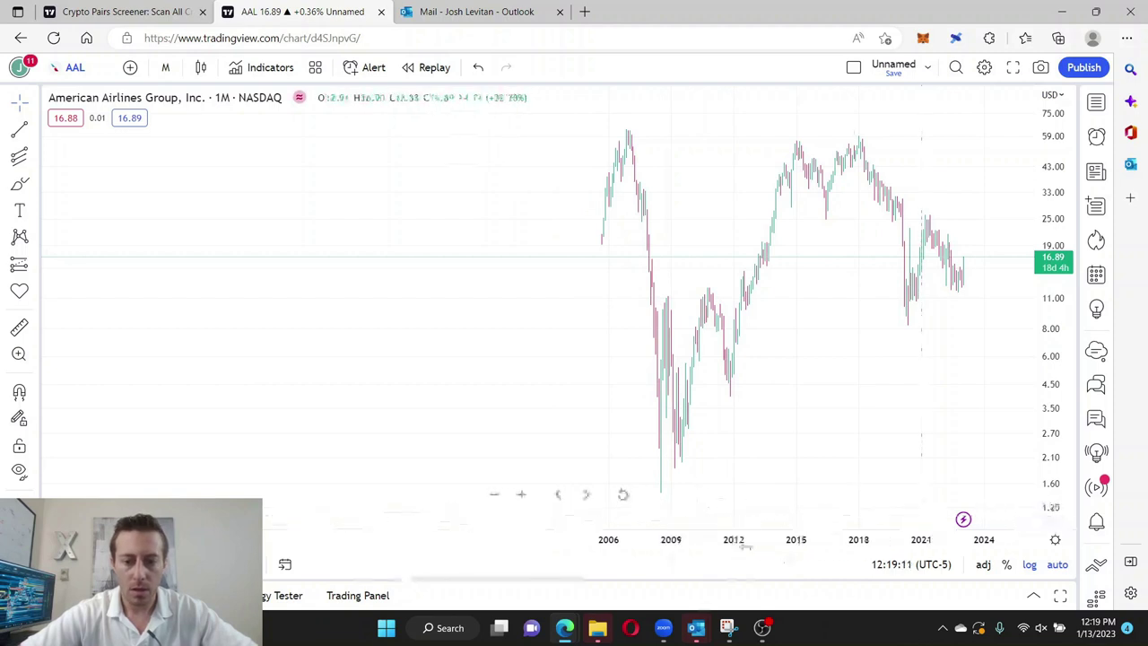
scroll(557, 562, "up", 5)
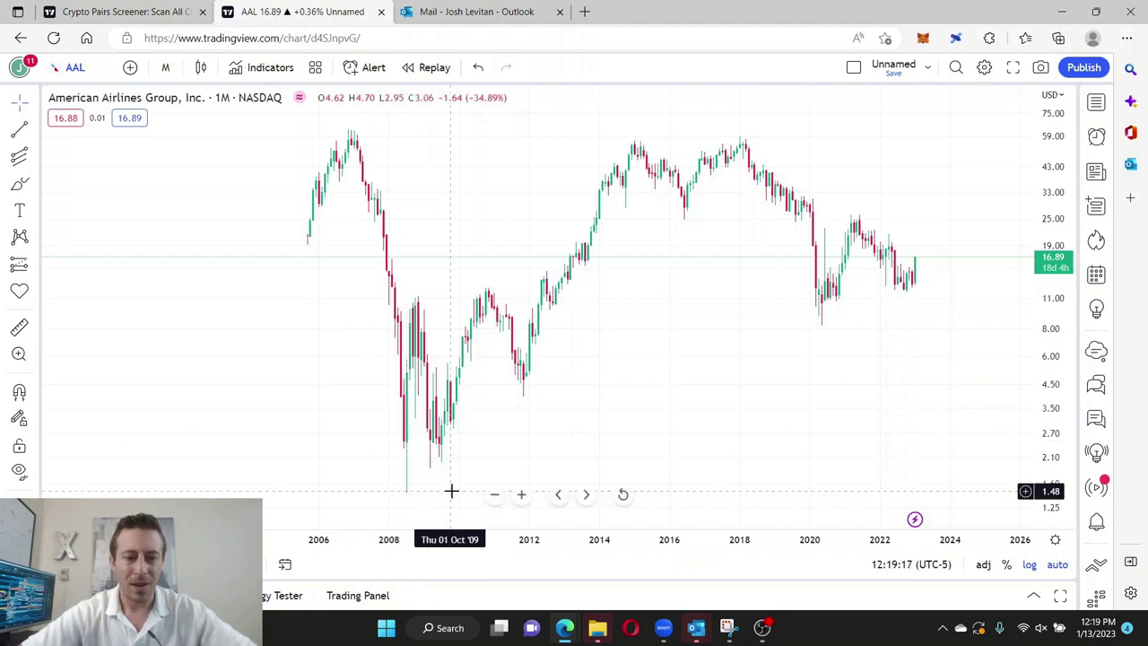
Step: Switch the American Airlines chart to the 1-day interval and look over the 2022 price action
left_click(166, 68)
left_click(282, 534)
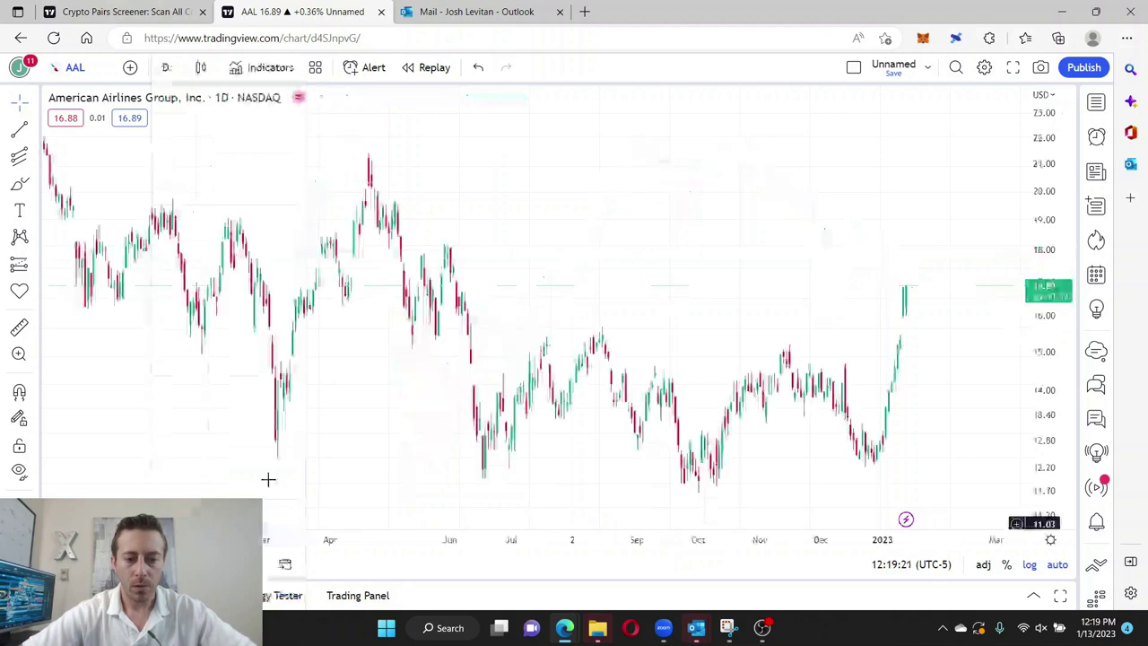
scroll(897, 493, "down", 5)
scroll(722, 508, "up", 5)
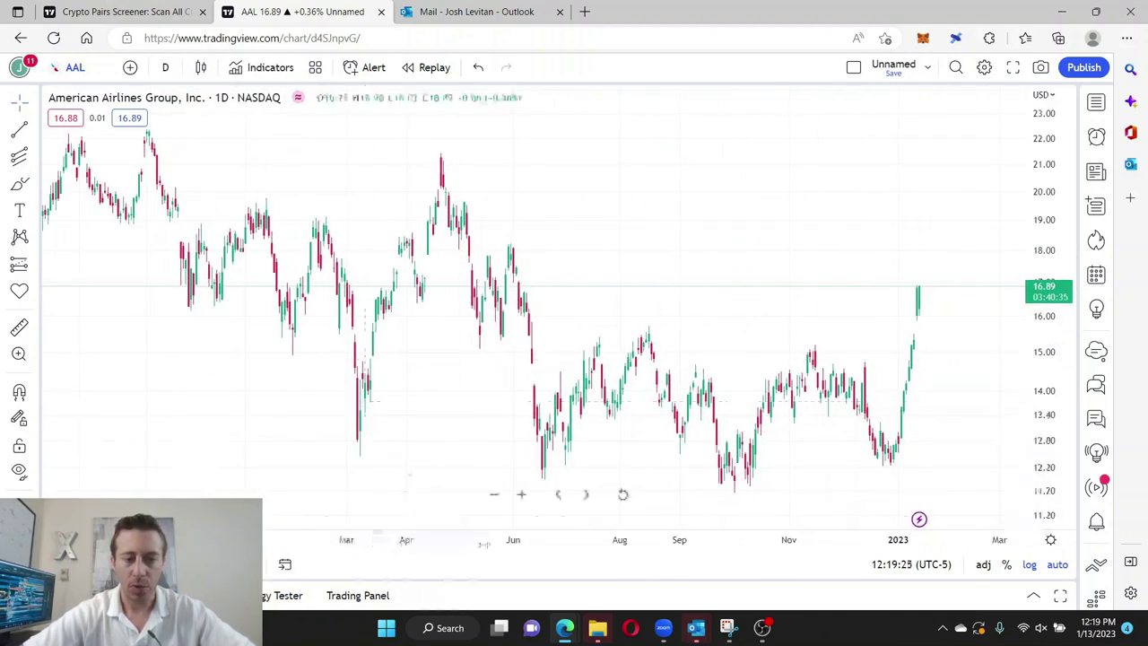
Step: Draw a Fib Channel from the March 2009 low at about 1.87 through the November 2011 low at about 3.91, up to the October 2010 high
scroll(710, 526, "down", 4)
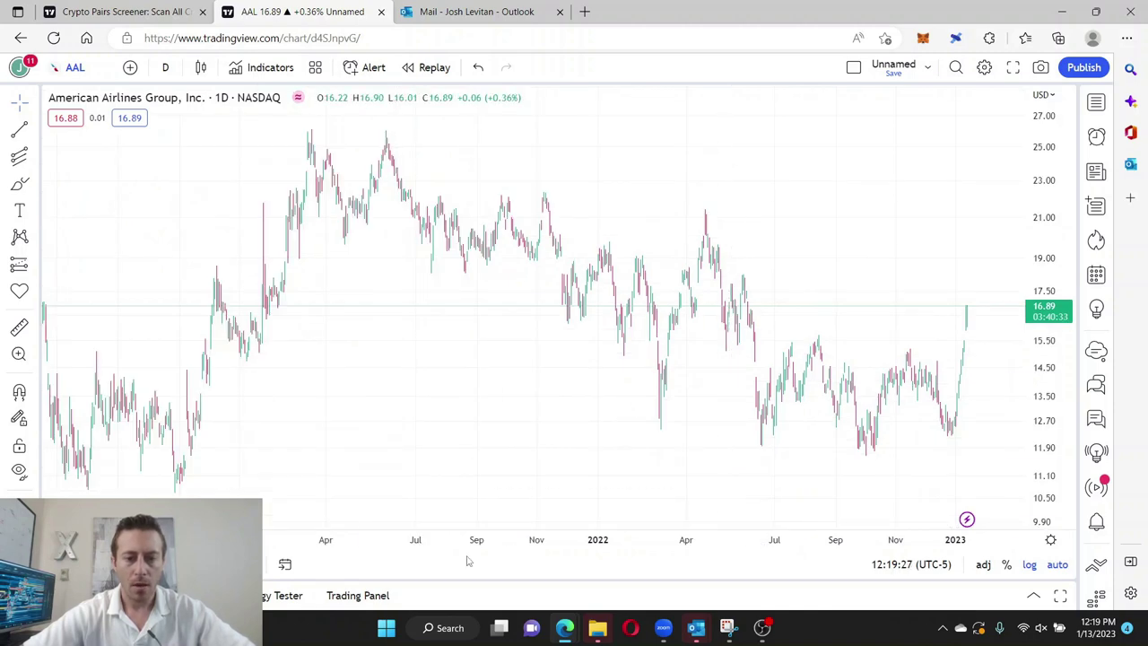
scroll(464, 540, "down", 4)
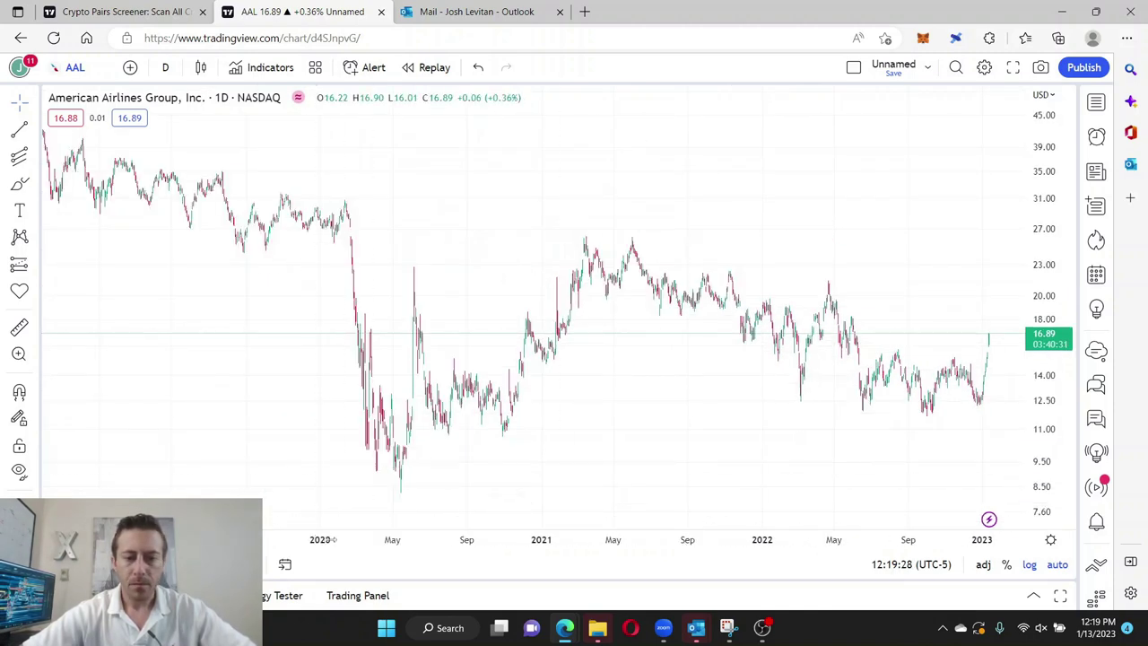
scroll(484, 537, "up", 1)
scroll(743, 520, "down", 5)
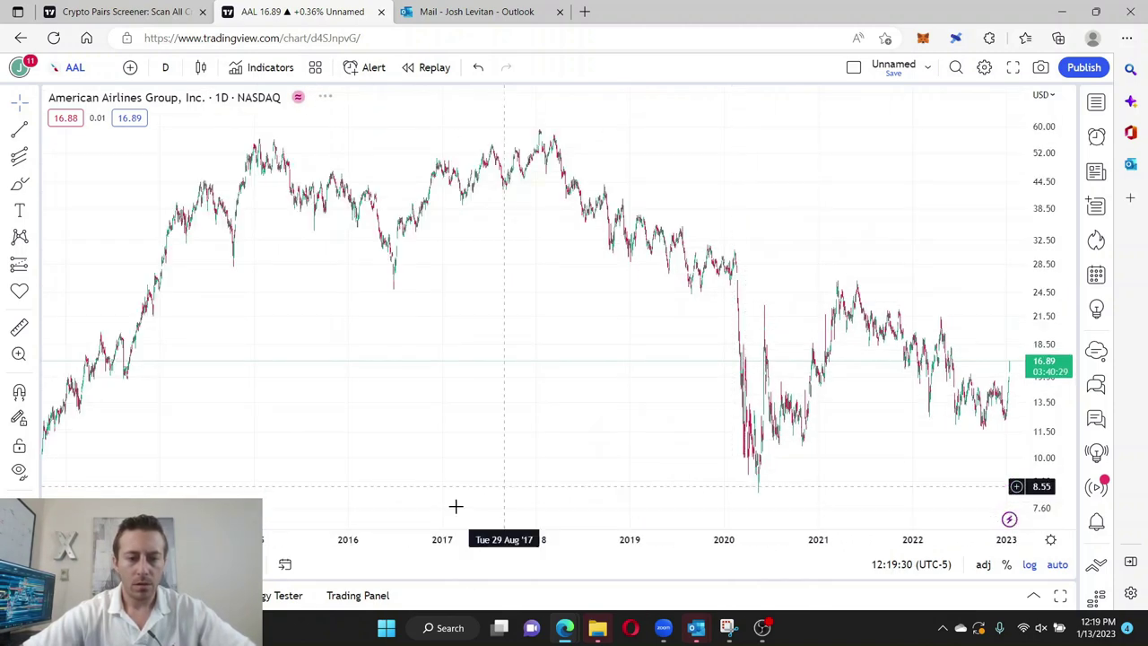
left_click_drag(341, 390, 774, 361)
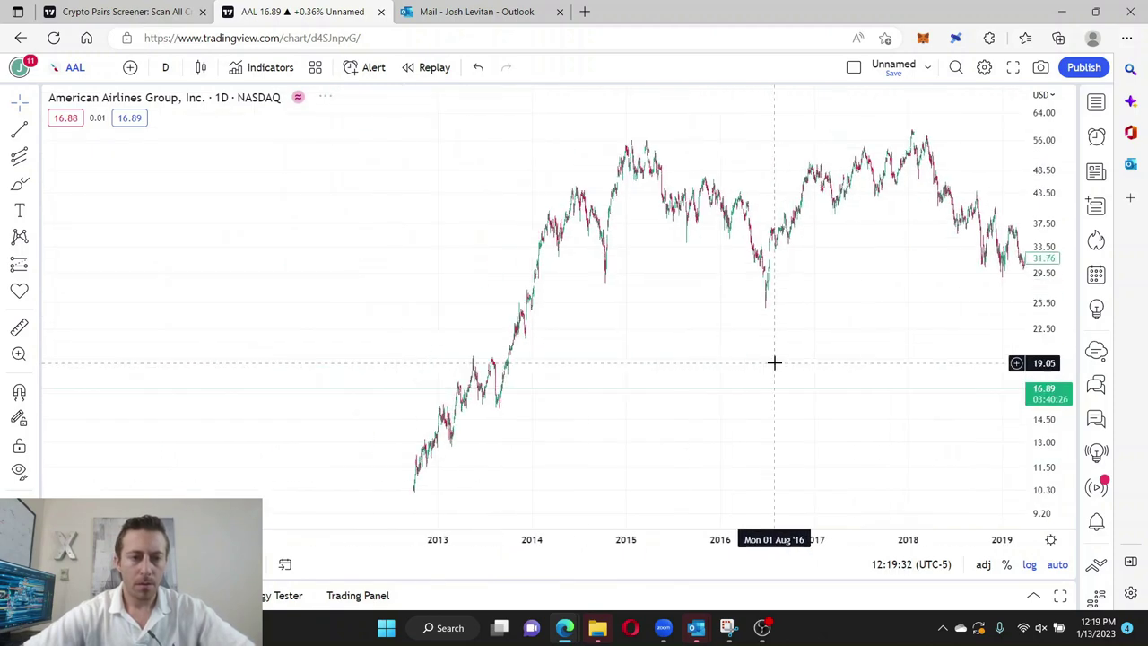
left_click_drag(310, 425, 661, 418)
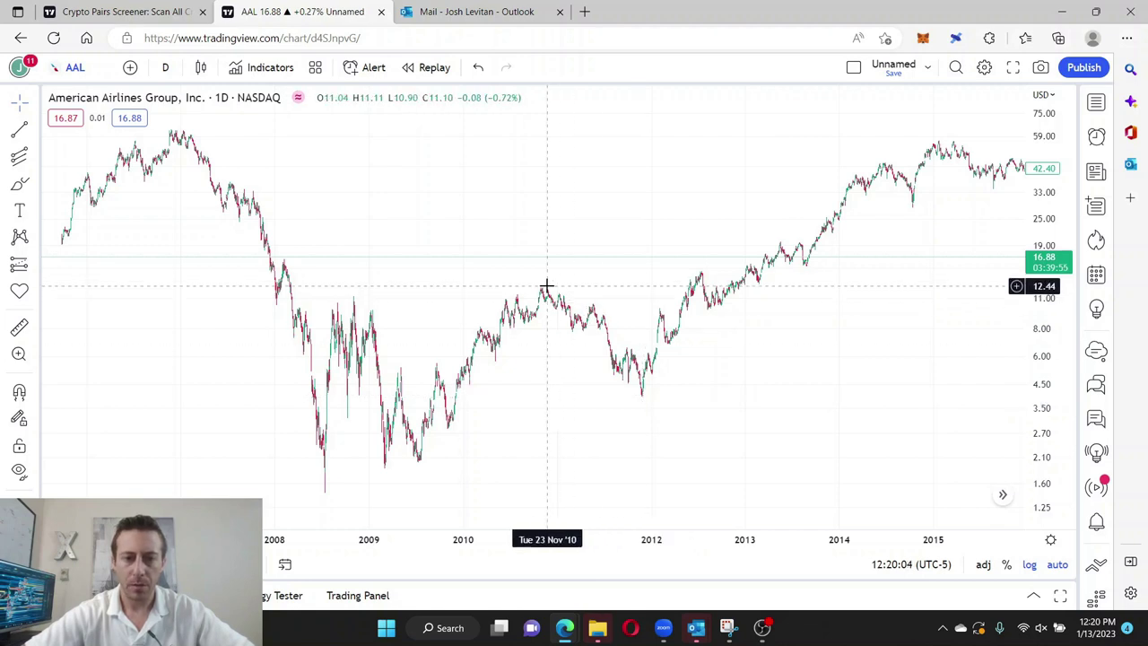
left_click(19, 156)
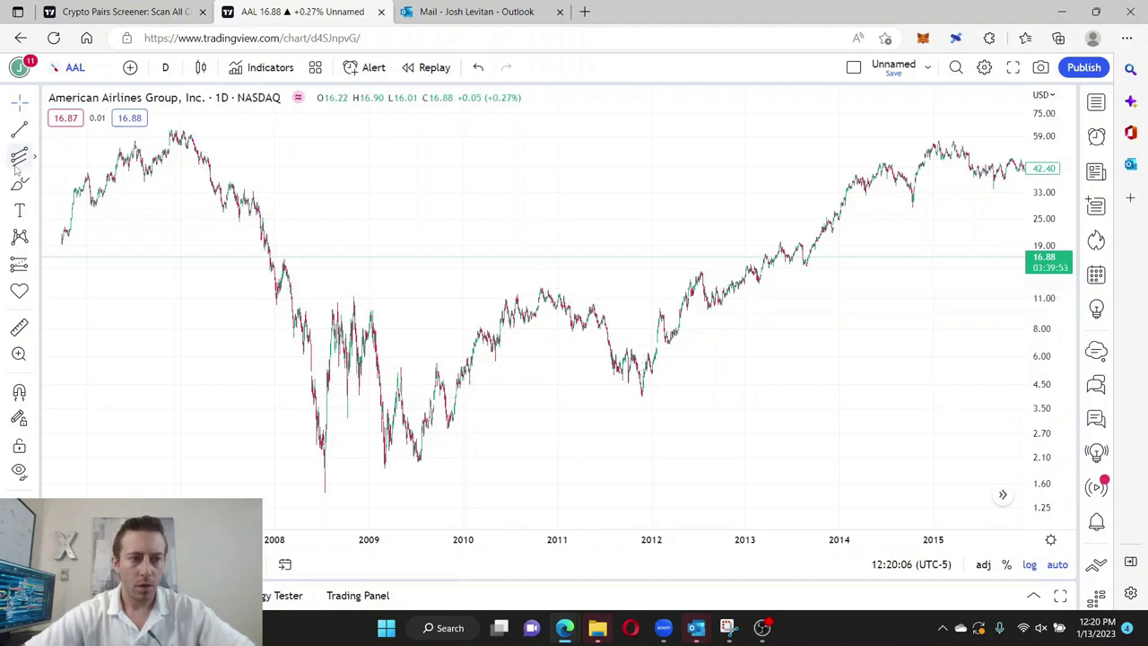
left_click(384, 468)
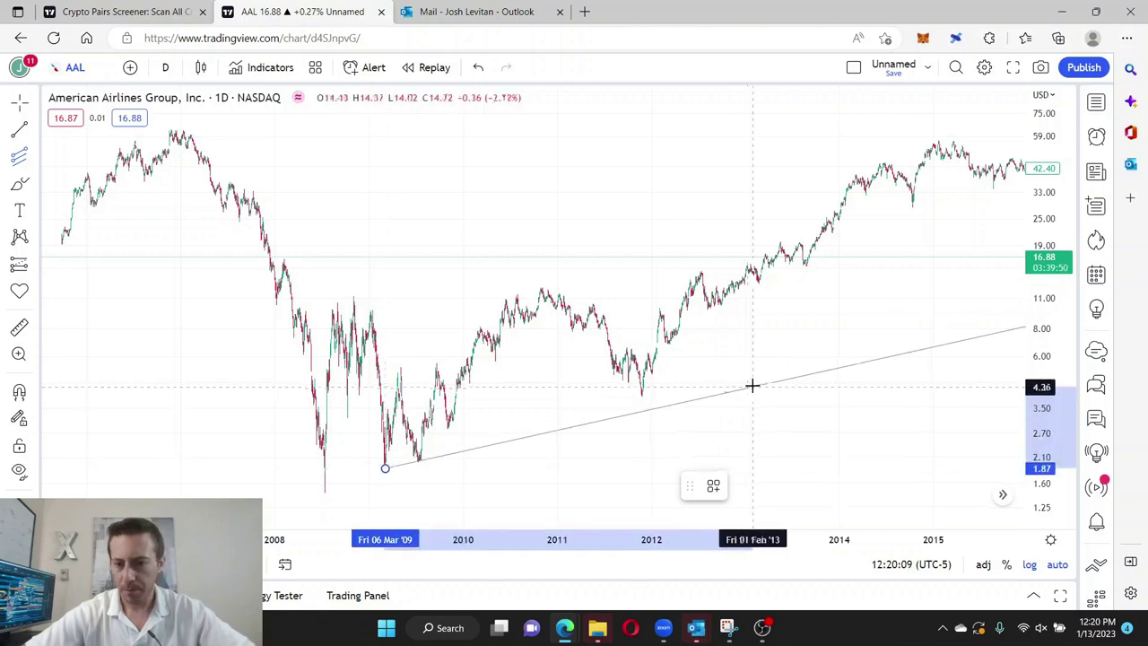
left_click(642, 395)
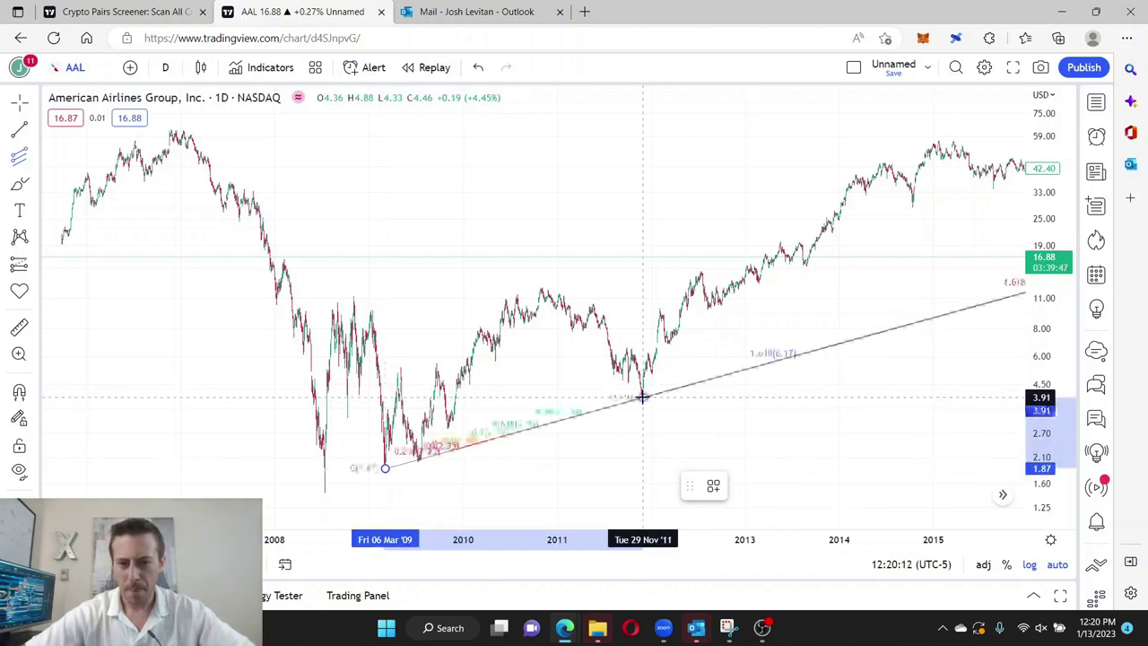
left_click(541, 288)
left_click(467, 218)
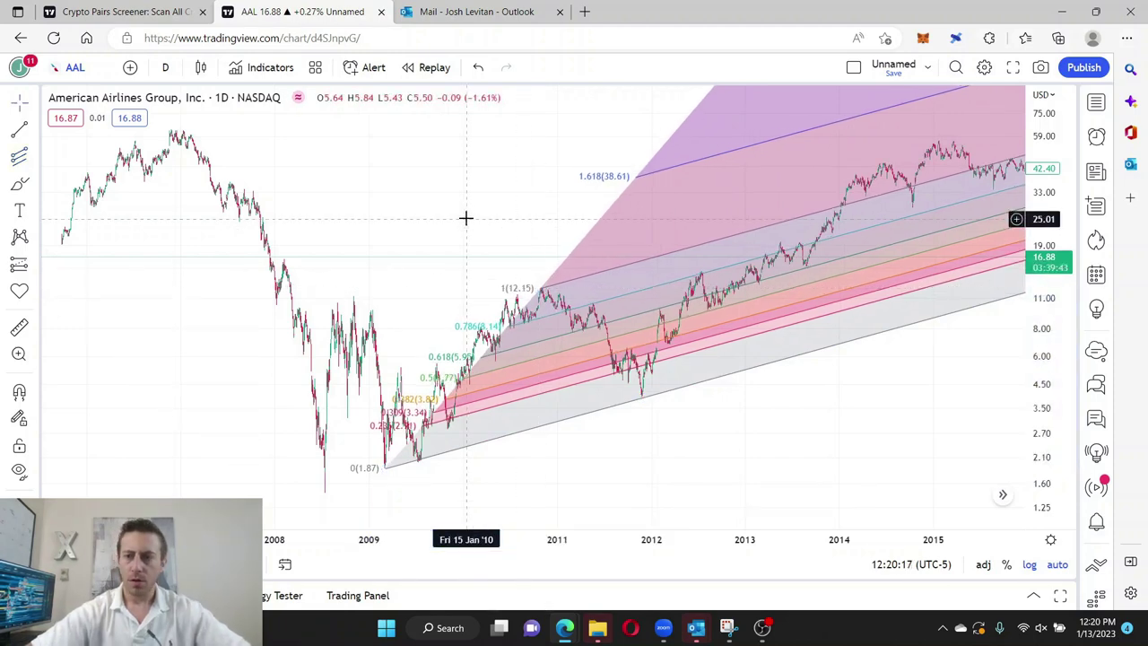
Step: Move the channel's second anchor up onto the November 2011 low at about 4.00
left_click_drag(484, 218, 218, 222)
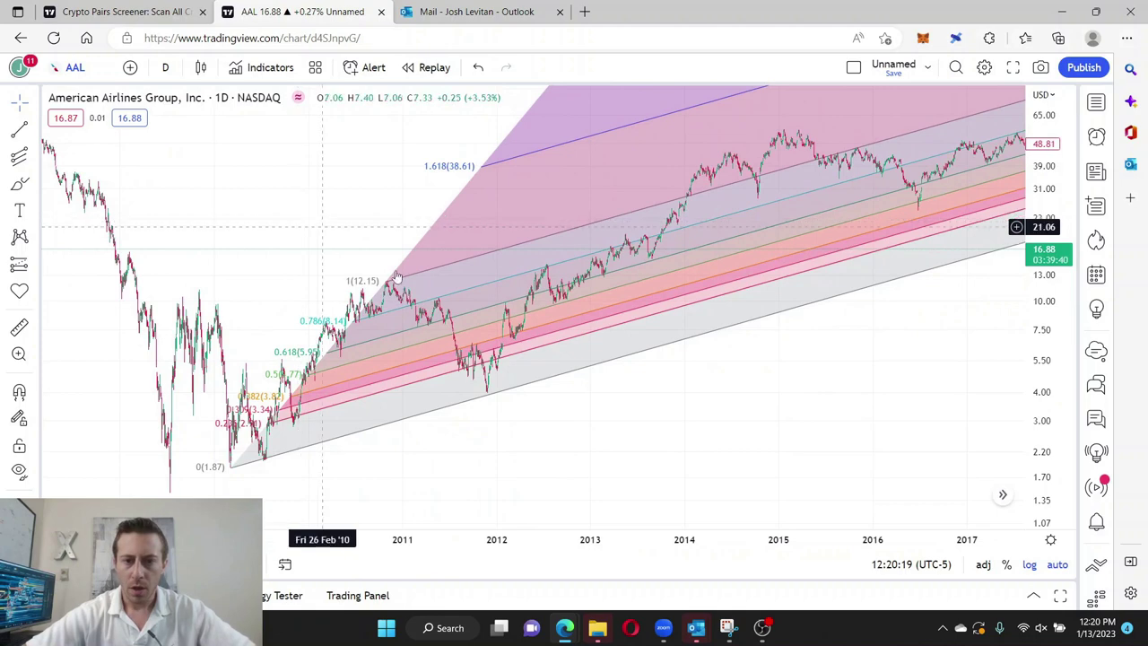
left_click(487, 397)
left_click_drag(487, 397, 486, 392)
left_click(482, 413)
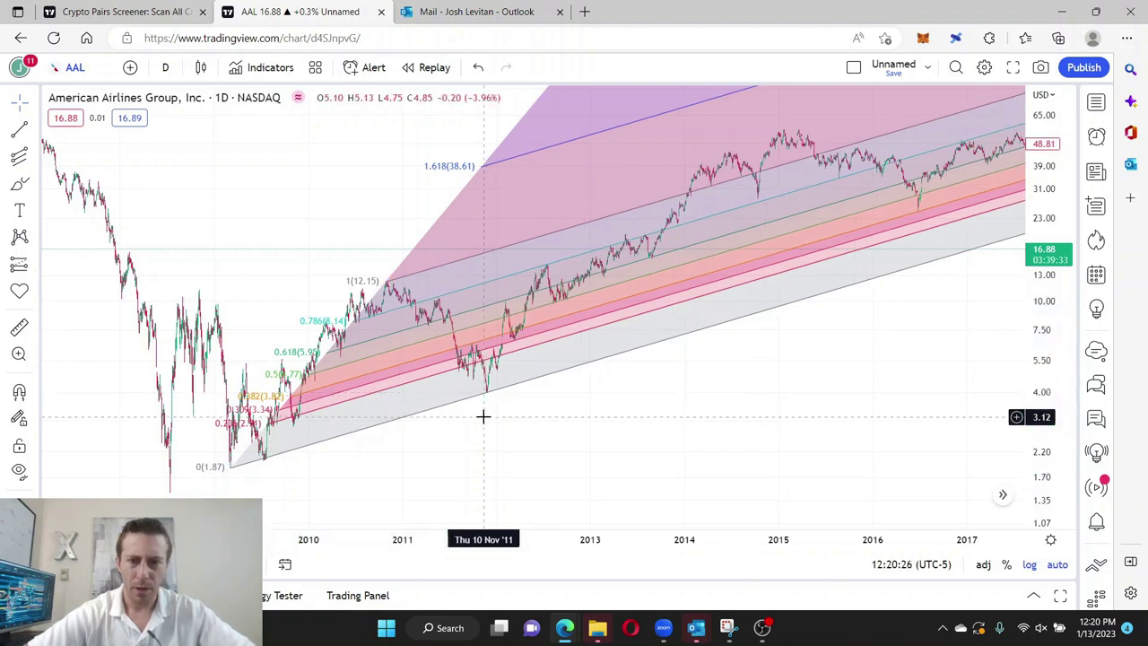
Step: Turn off the 0.309 level in the Fib Channel's style settings and apply the change
double_click(515, 349)
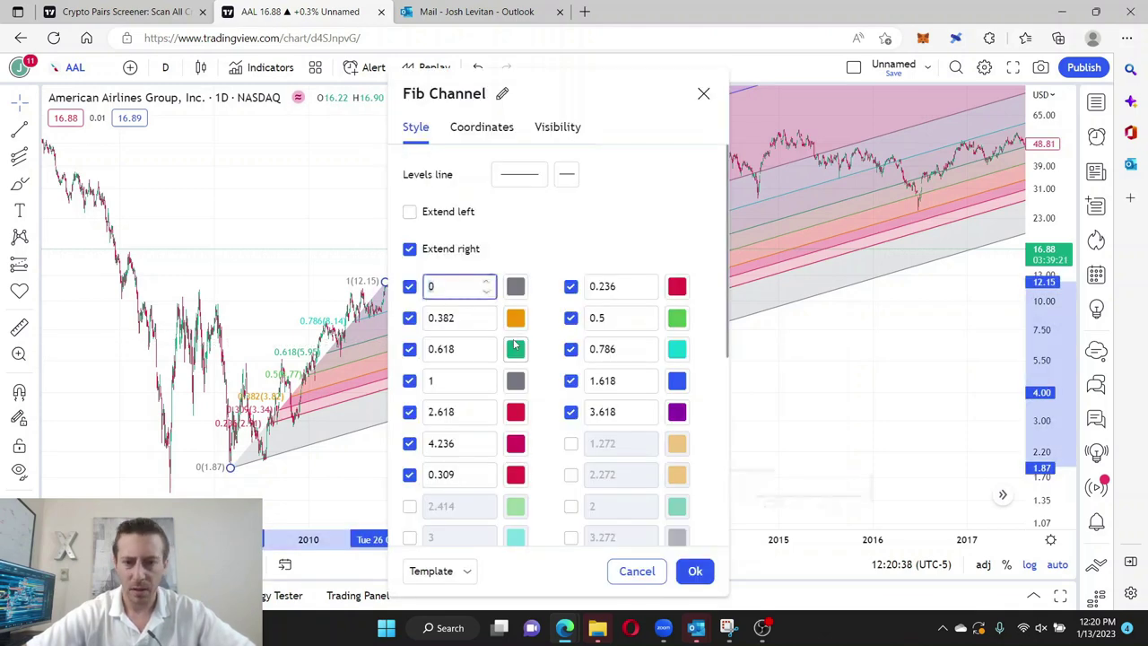
left_click(410, 474)
left_click(695, 570)
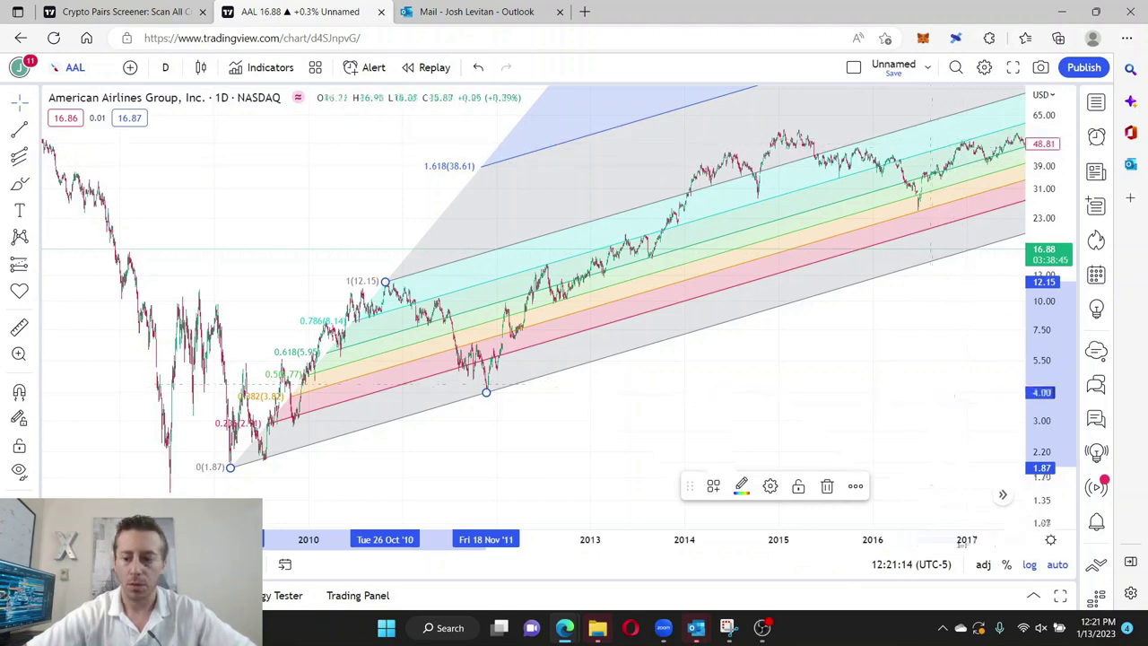
Step: Examine price against the channel levels from 2014 to 2019, and switch the American Airlines chart to the 1-week interval to follow price up to 2023
scroll(781, 548, "up", 5)
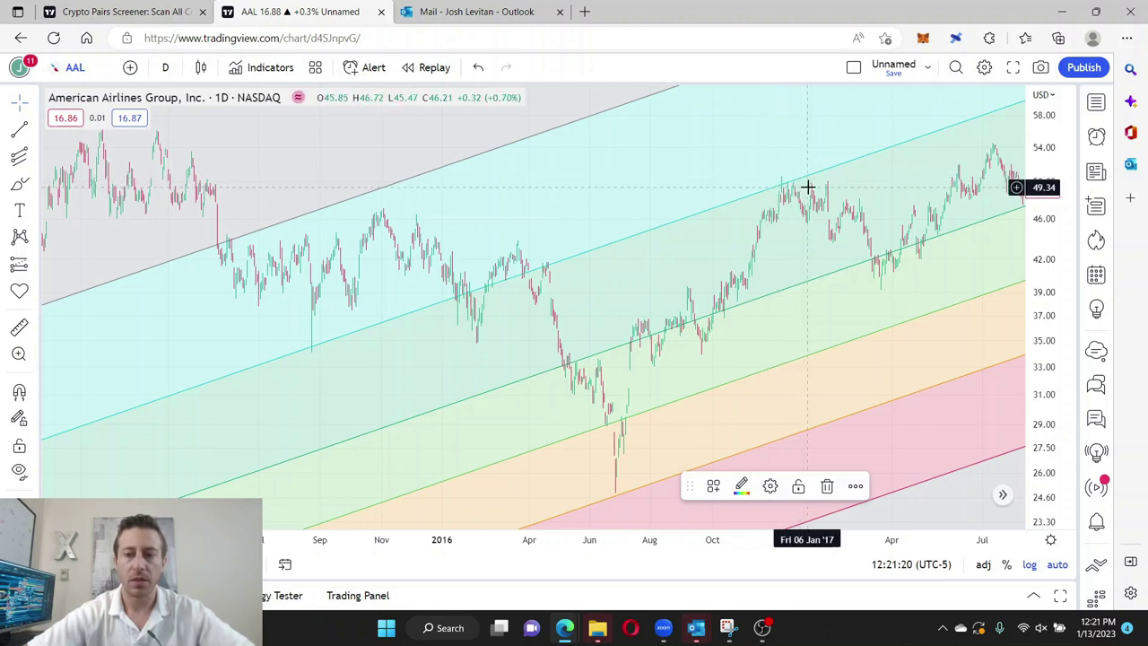
left_click_drag(785, 542, 484, 542)
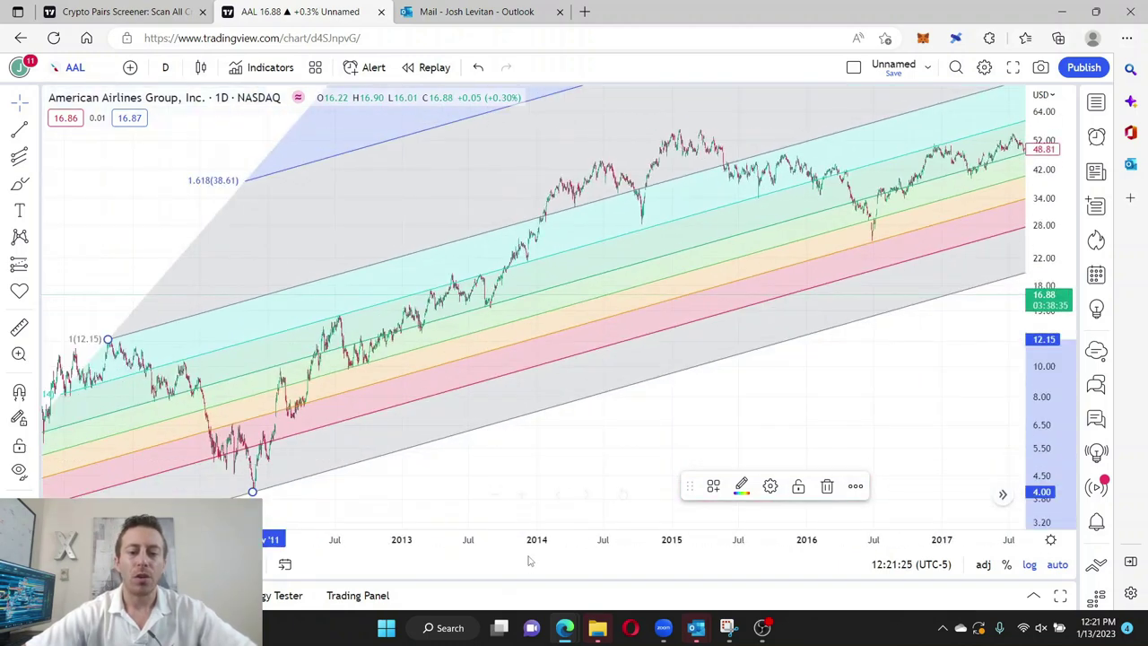
scroll(628, 534, "down", 3)
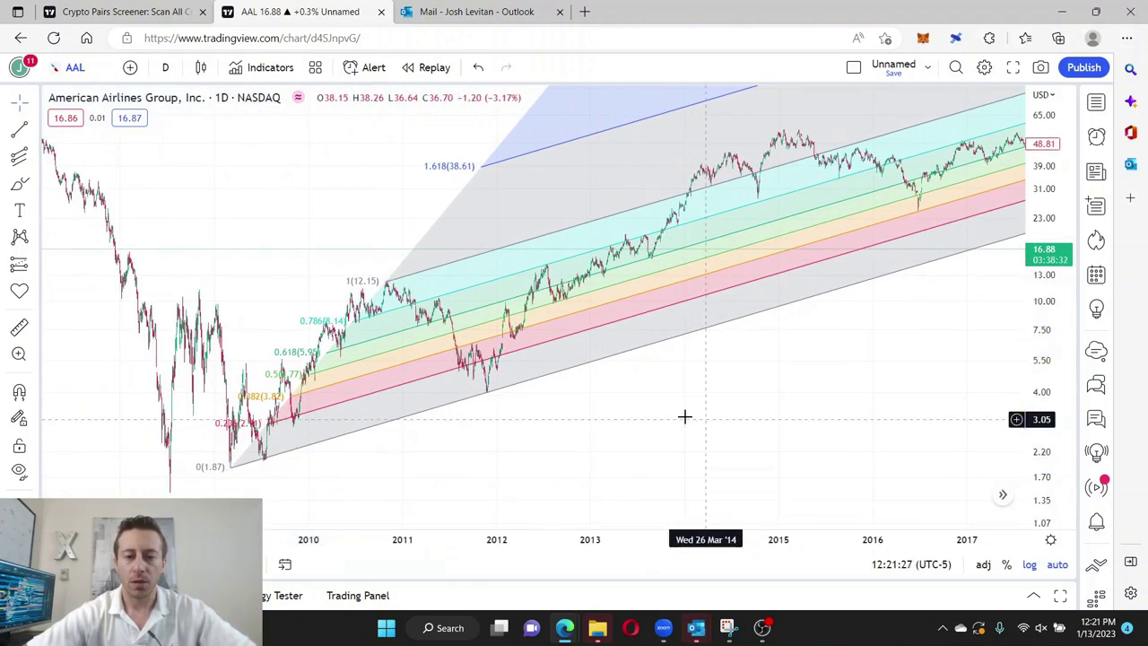
left_click_drag(705, 415, 502, 397)
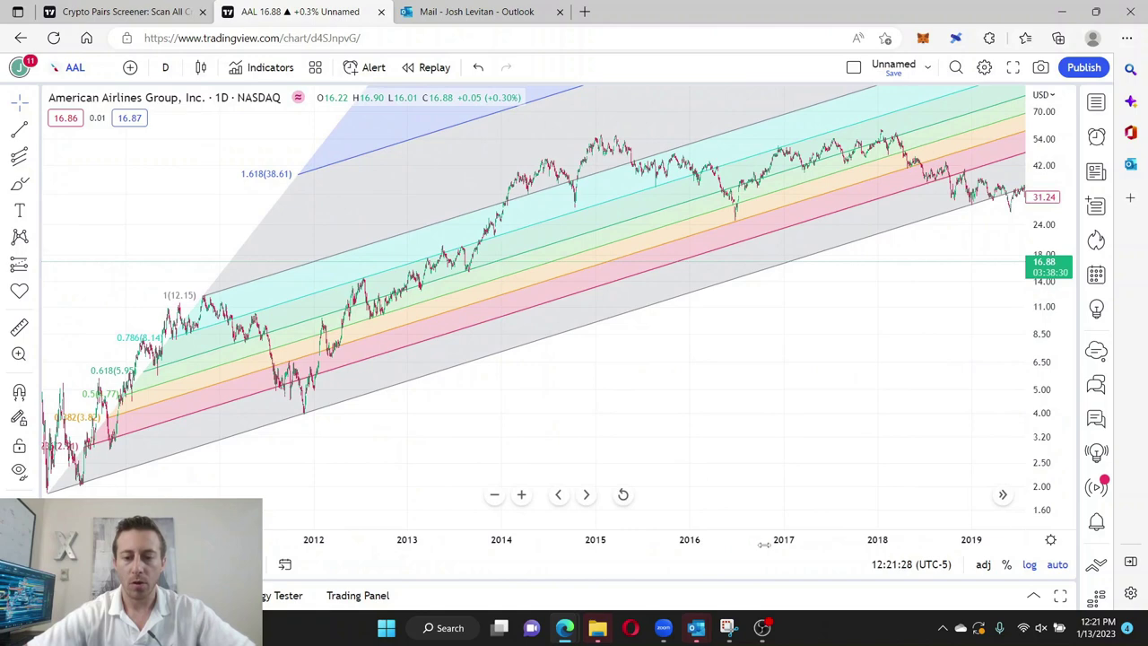
left_click(165, 67)
left_click(193, 476)
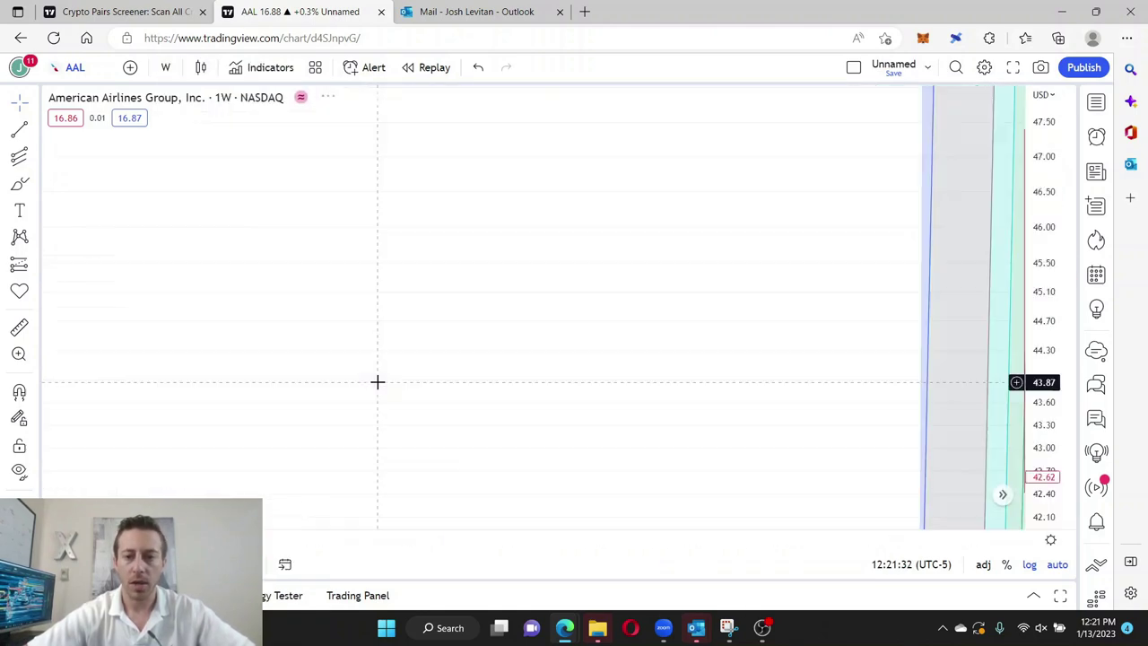
scroll(564, 517, "up", 5)
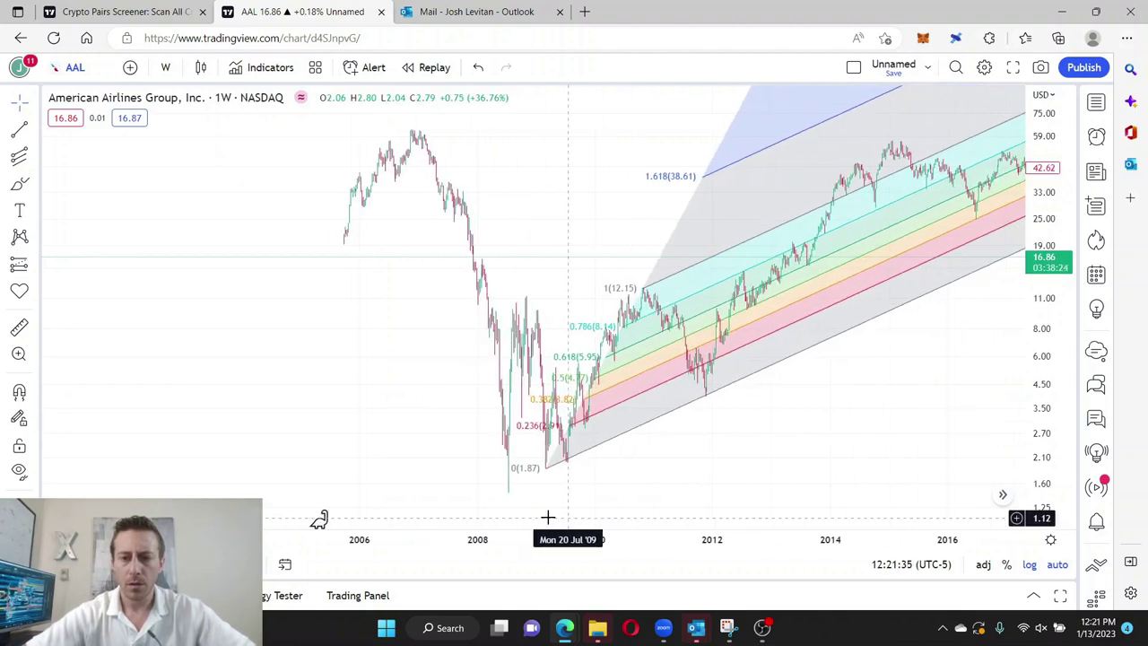
left_click_drag(638, 443, 171, 470)
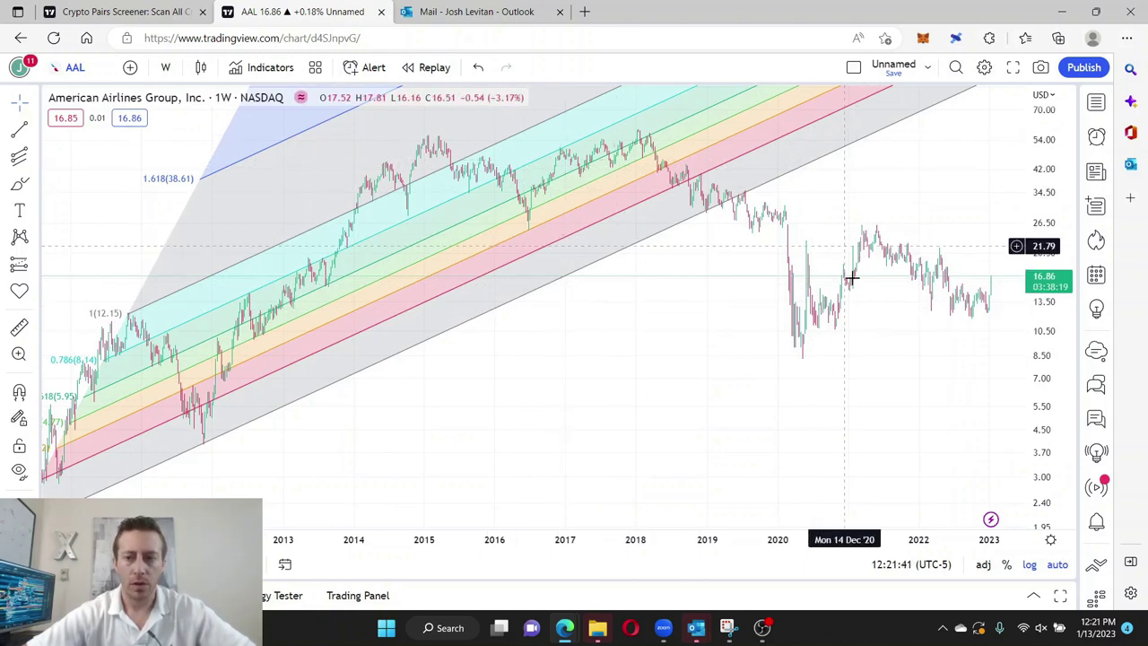
Step: Delete the rising Fib Channel from the American Airlines weekly chart
left_click(501, 313)
key("Delete")
Step: Draw a falling Fib Channel from the January 2018 high at about 59.19 through the June 2021 high at about 25.71, down to the May 2020 low
left_click_drag(345, 545, 440, 549)
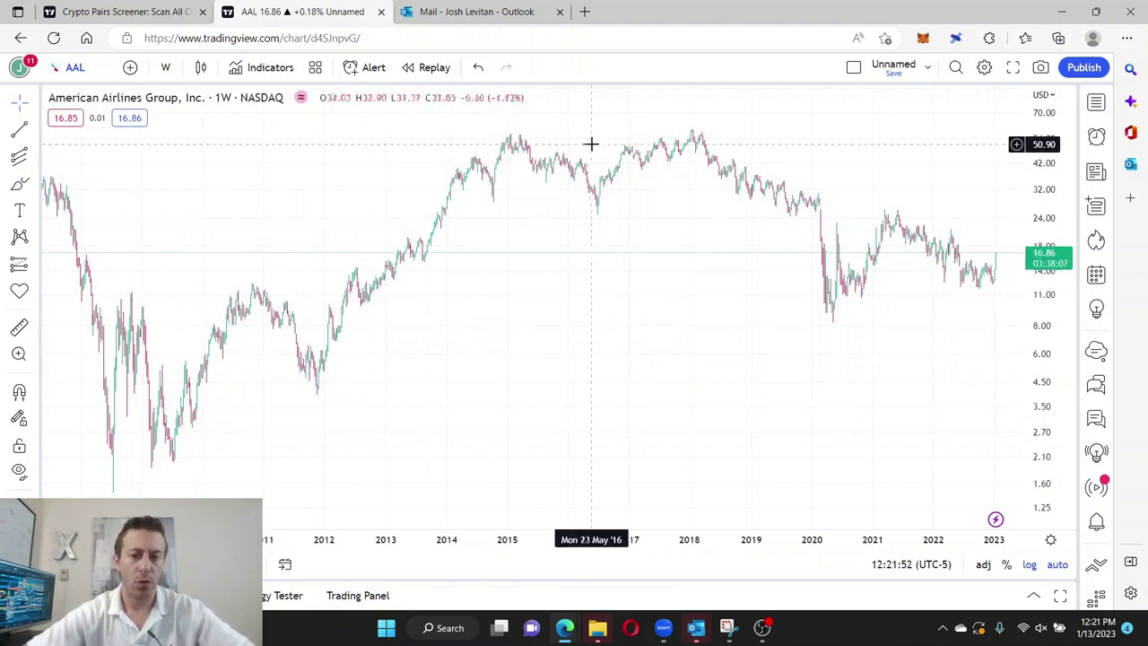
left_click_drag(484, 355, 427, 353)
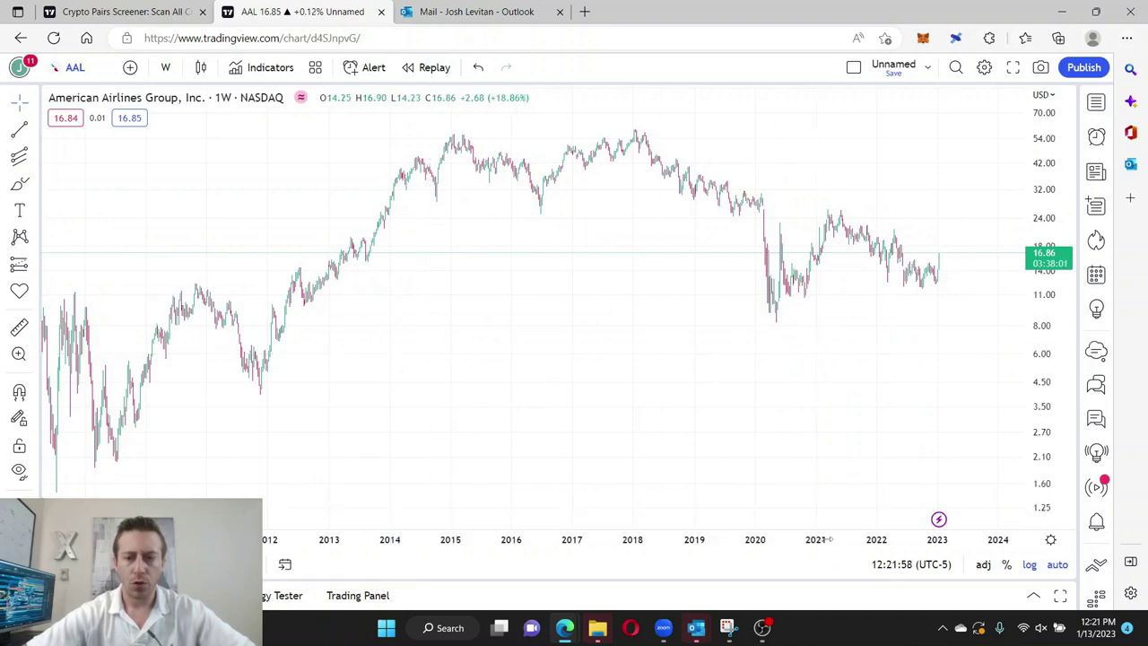
scroll(801, 539, "up", 3)
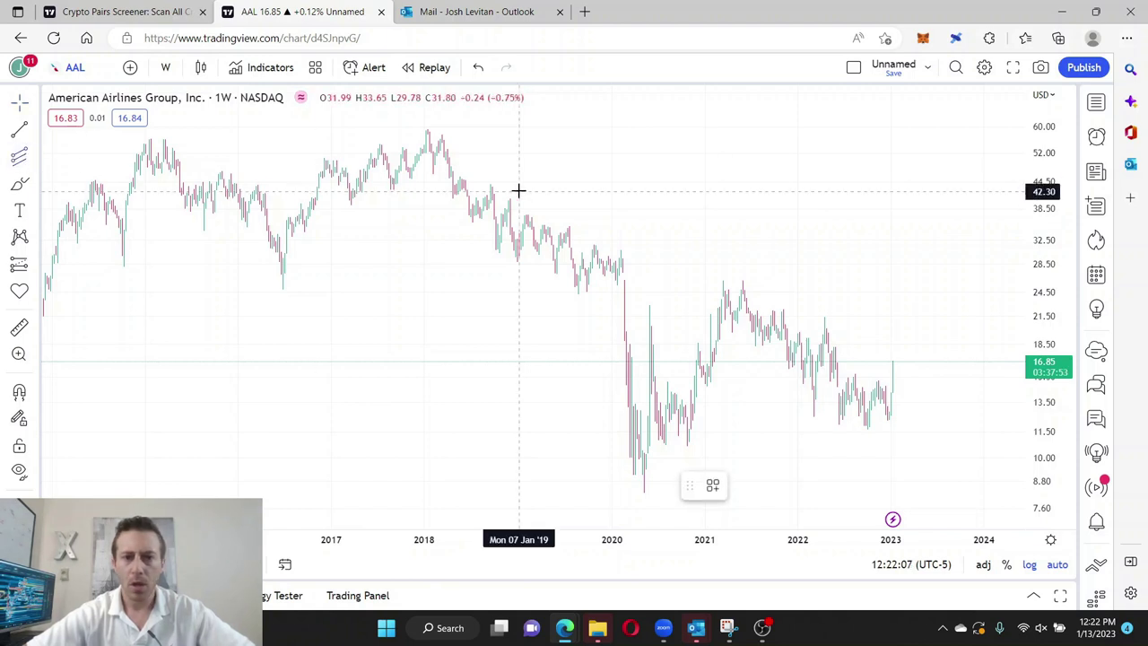
left_click(428, 130)
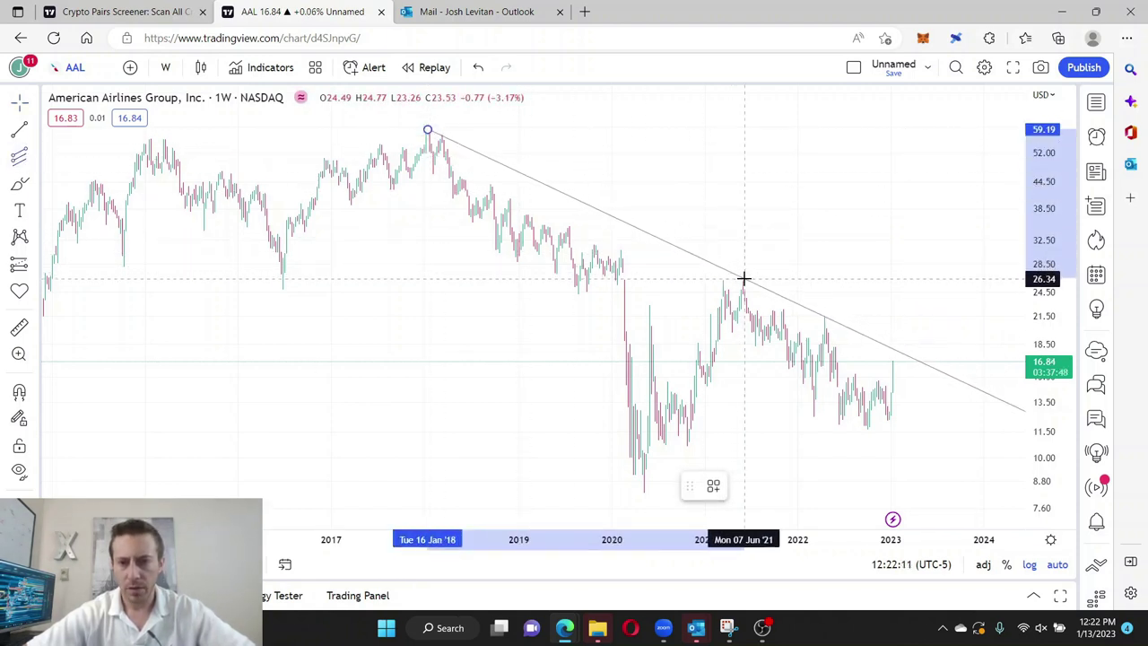
left_click(744, 282)
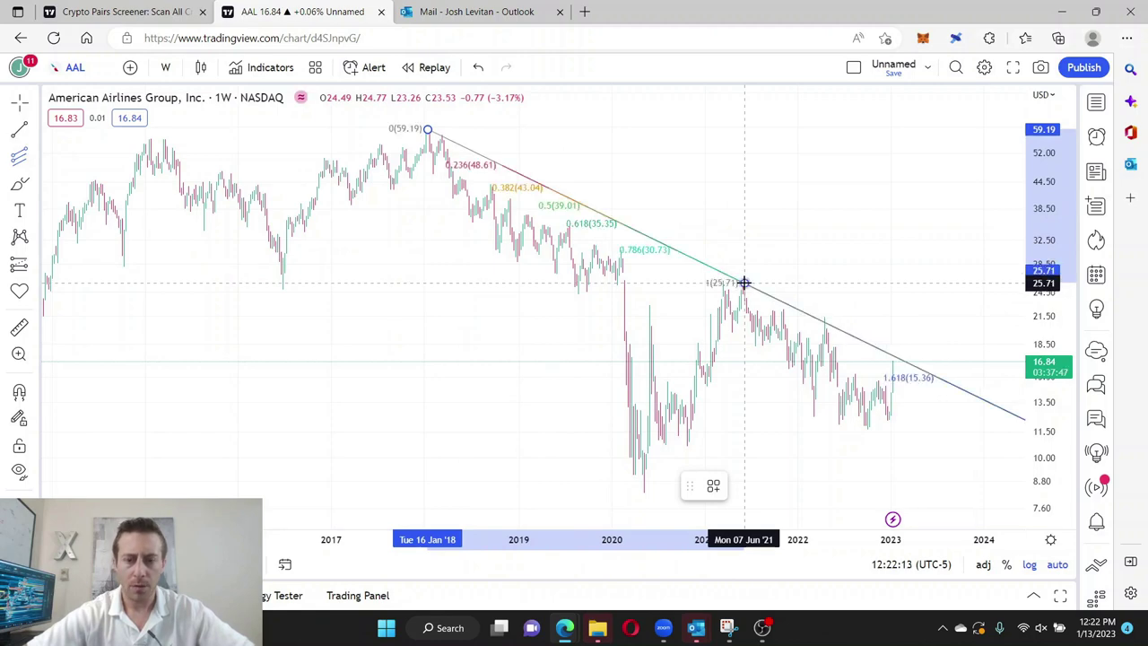
left_click(641, 490)
left_click(403, 417)
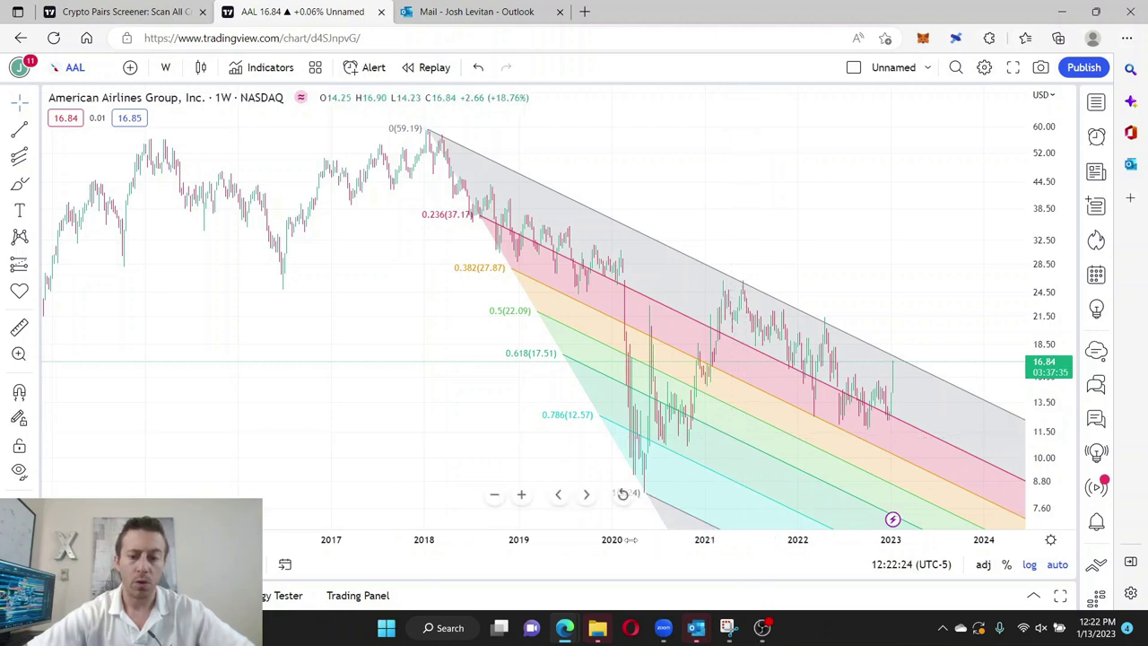
Step: Move the falling channel's second anchor onto the top of the June 2021 high at about 26.07
left_click_drag(630, 539, 518, 566)
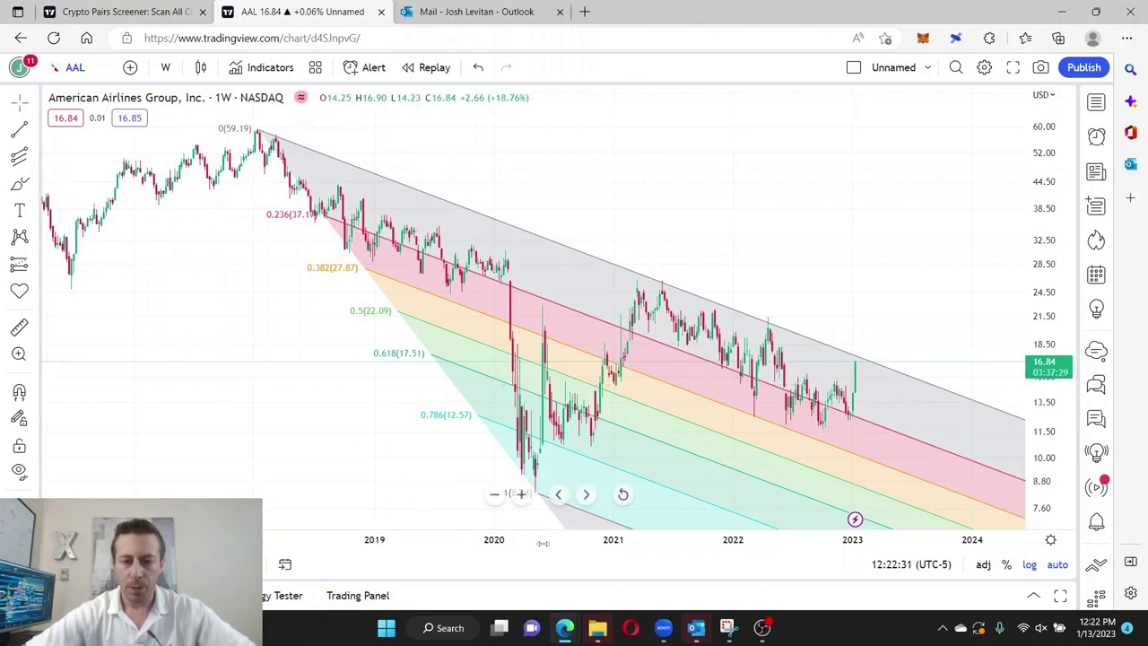
left_click(523, 493)
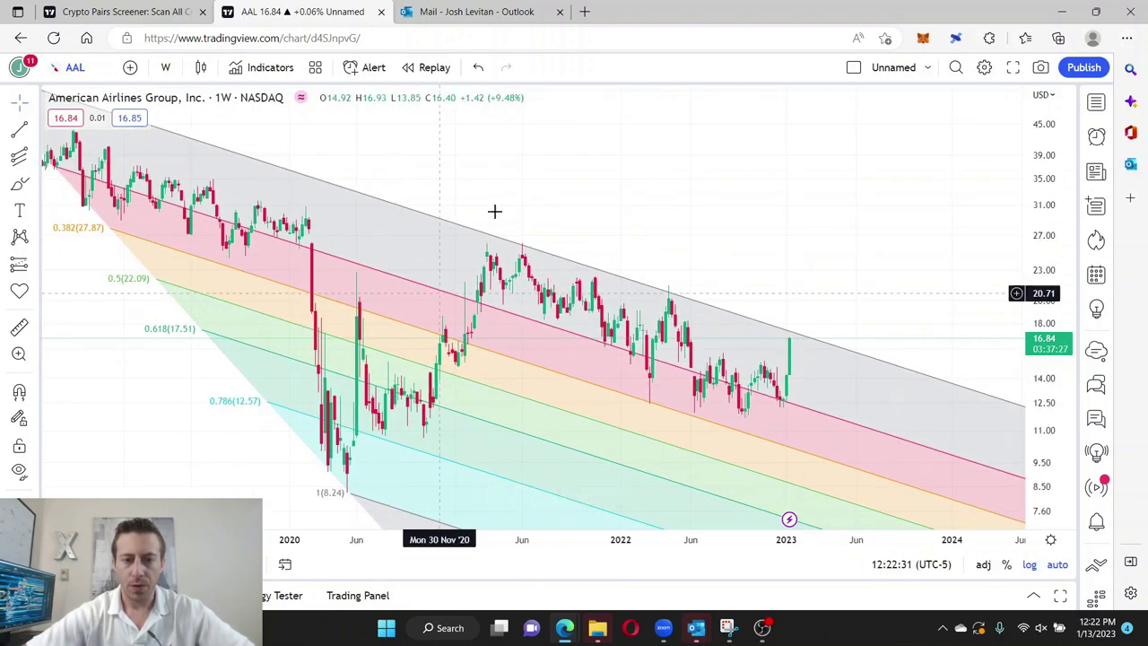
left_click(524, 246)
left_click_drag(524, 246, 522, 243)
left_click(536, 205)
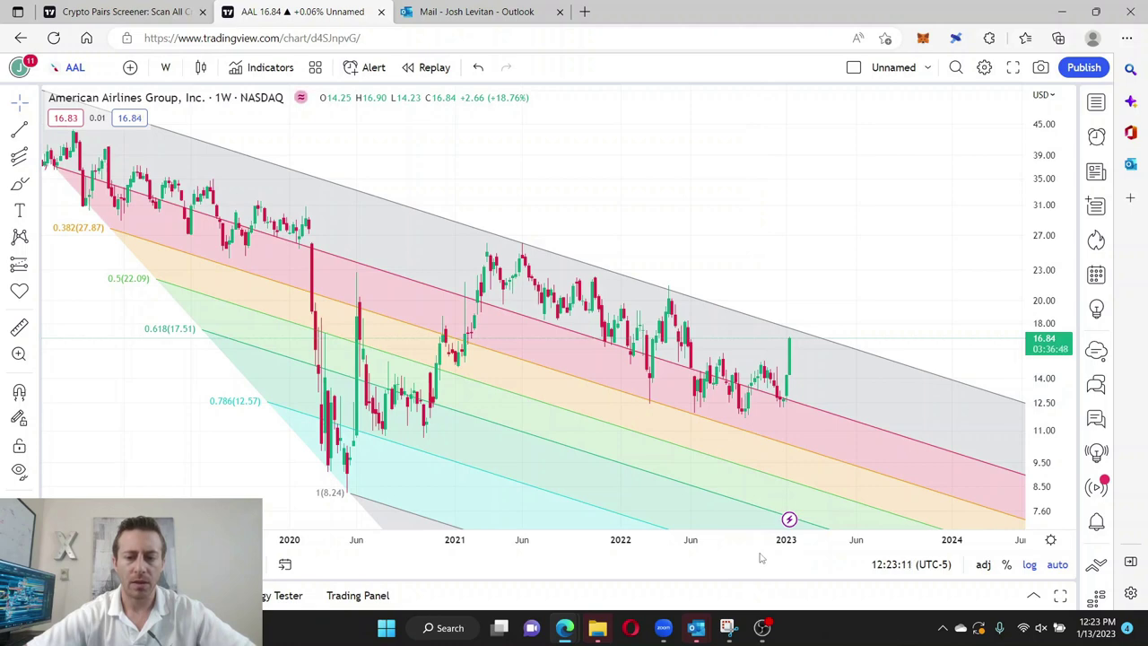
Step: Review recent American Airlines price action against the falling Fib Channel, and delete that channel
left_click_drag(756, 540, 703, 545)
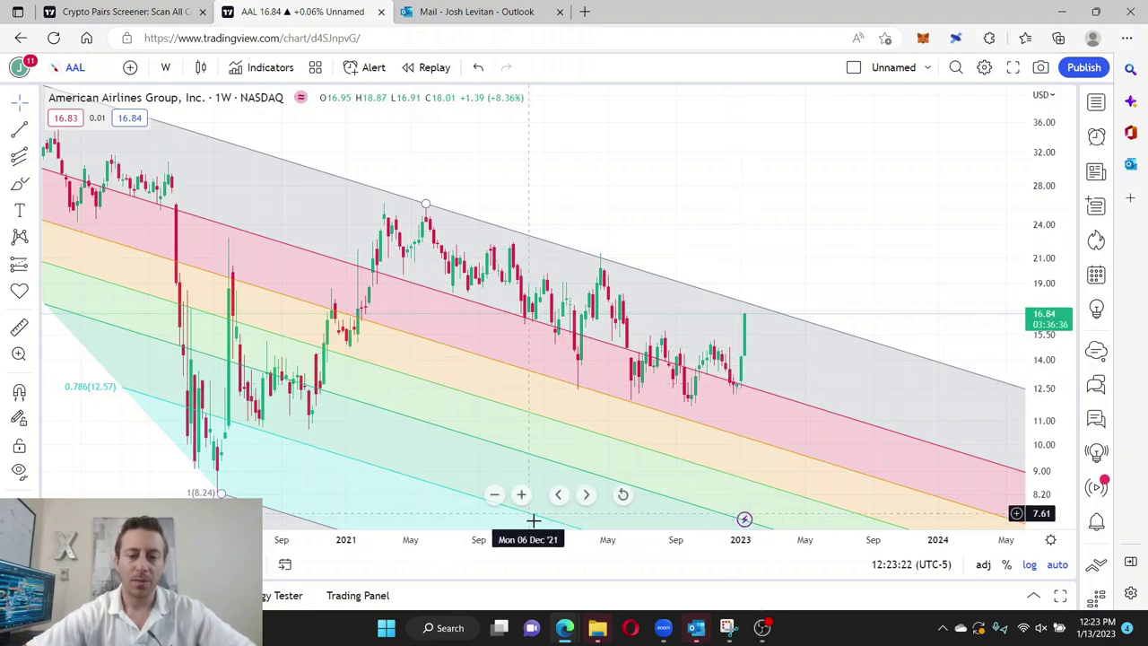
scroll(539, 538, "down", 5)
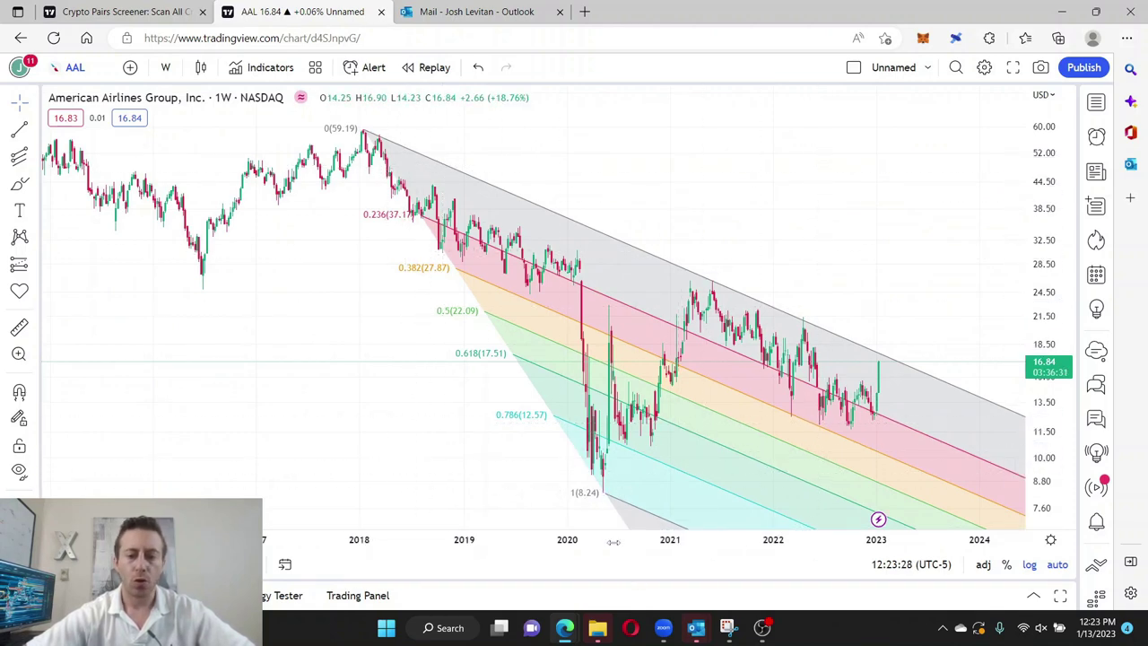
scroll(613, 542, "down", 5)
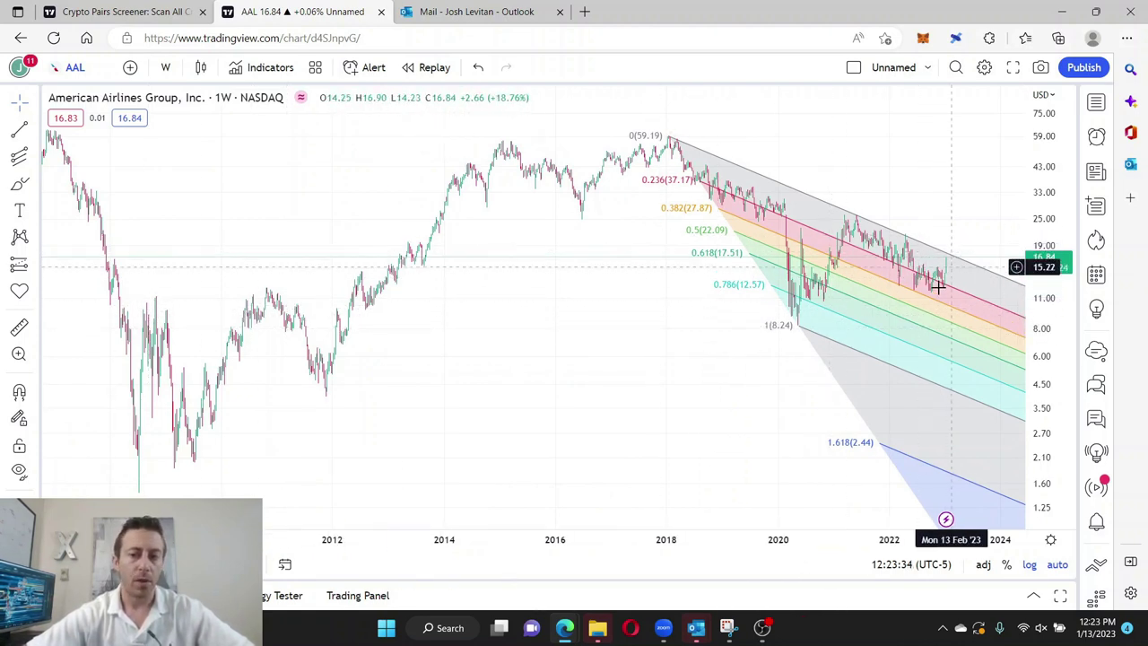
left_click(900, 238)
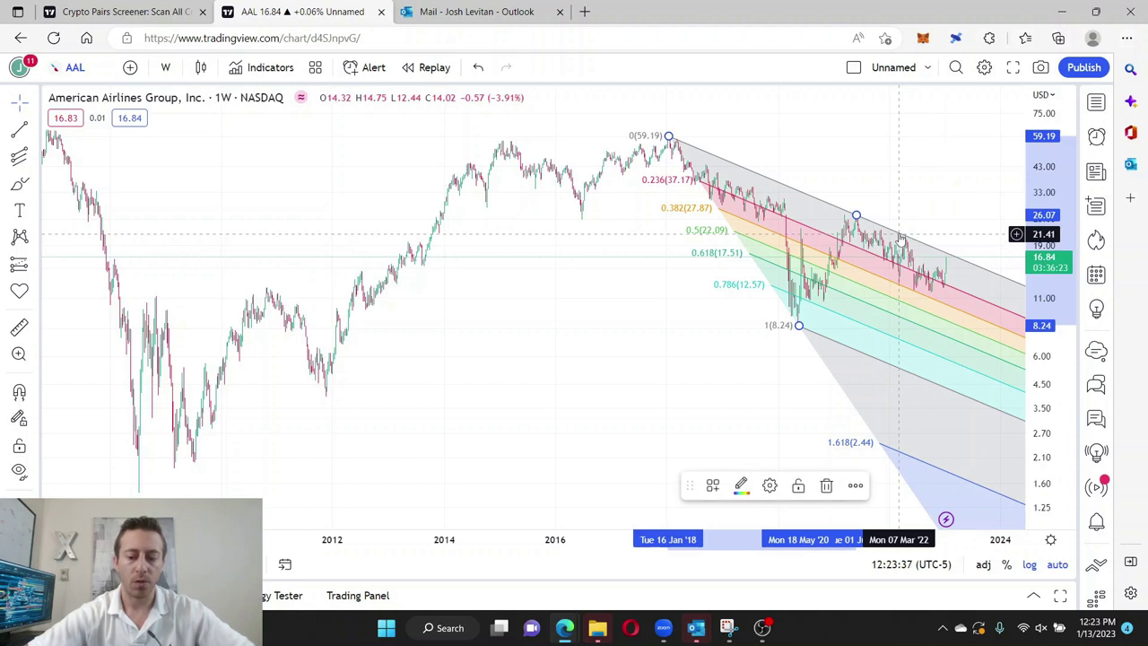
key("Delete")
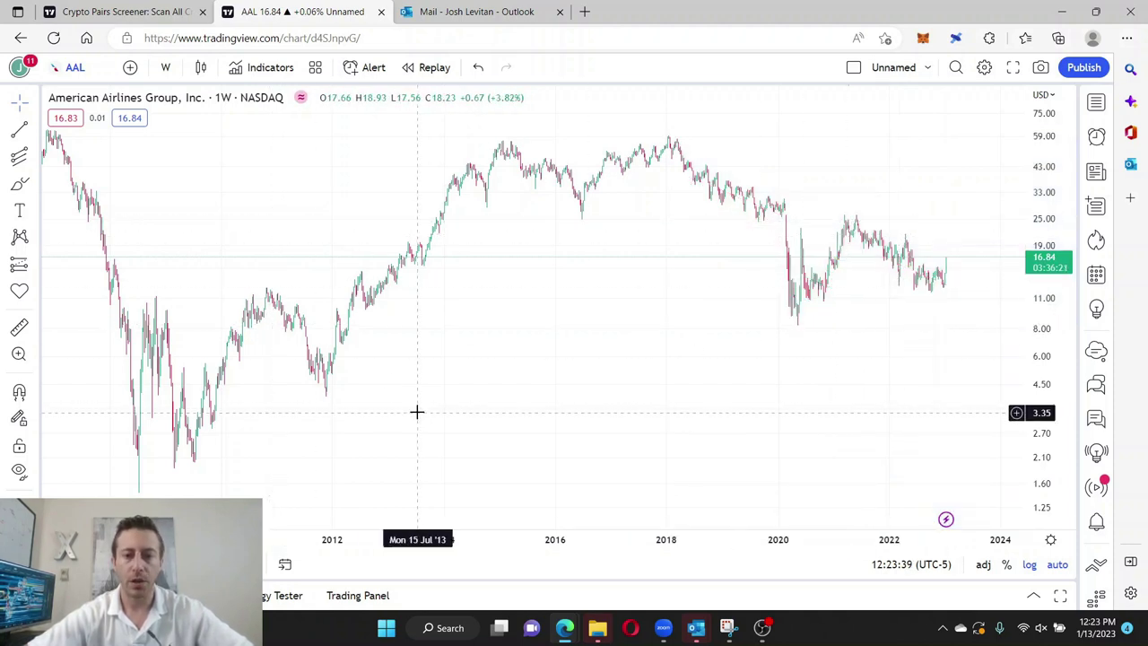
Step: Draw a rising Fib Channel from the mid-2008 low at about 1.44 through the May 2020 low at about 8.18, up to the January 2018 high at about 59.20
left_click(12, 158)
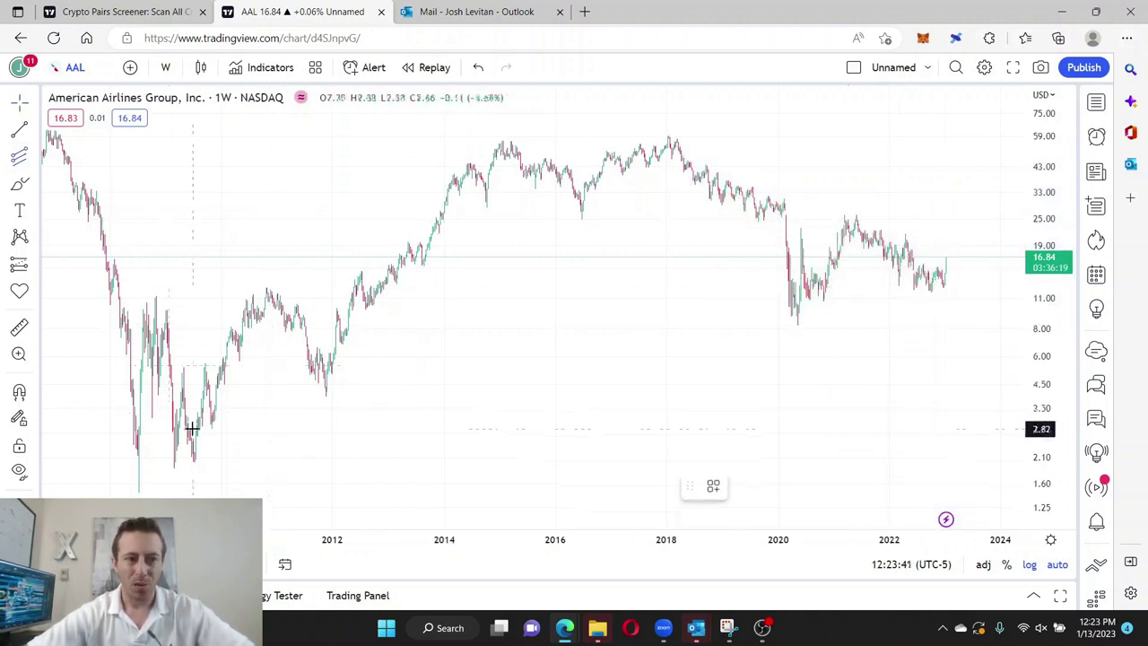
left_click(140, 492)
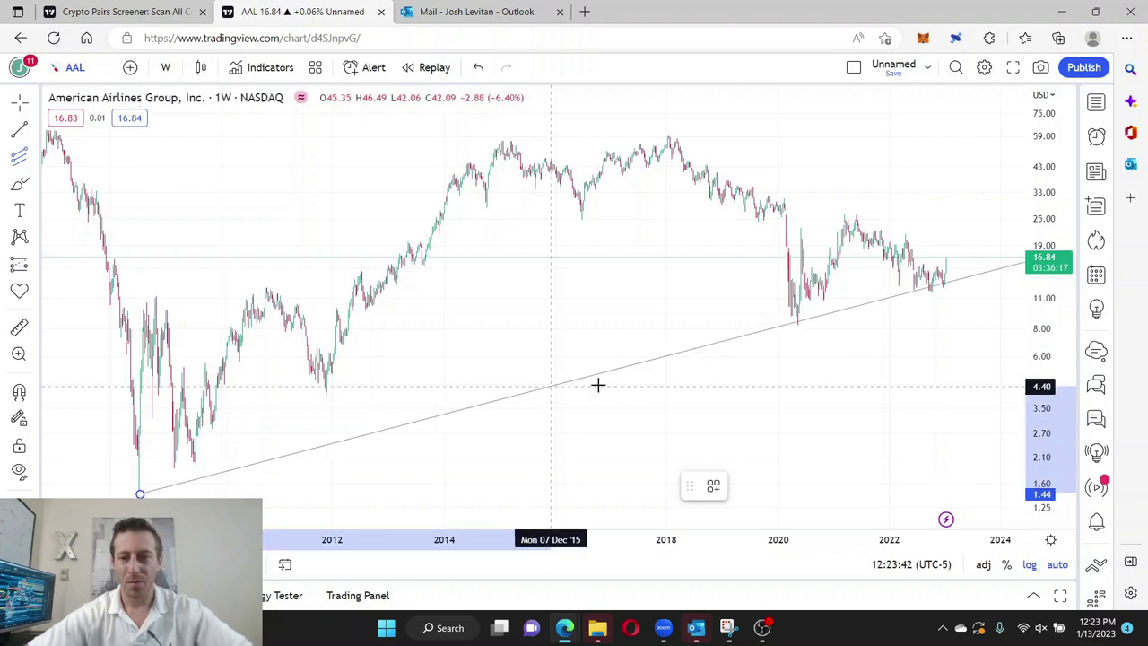
left_click(798, 326)
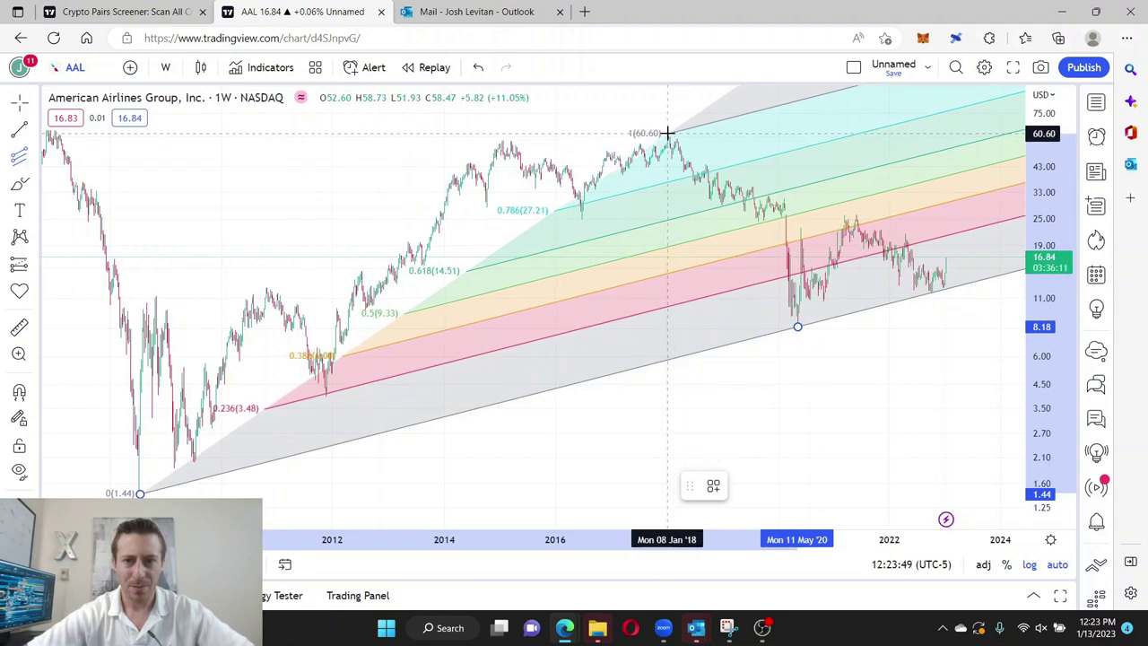
left_click(668, 135)
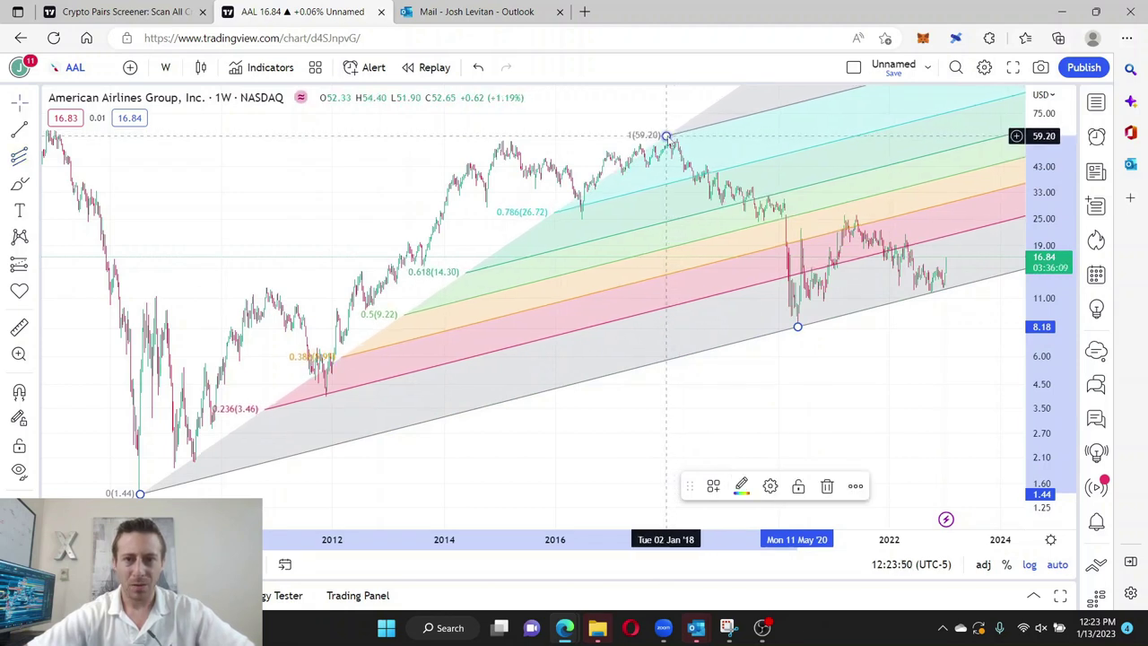
left_click(515, 153)
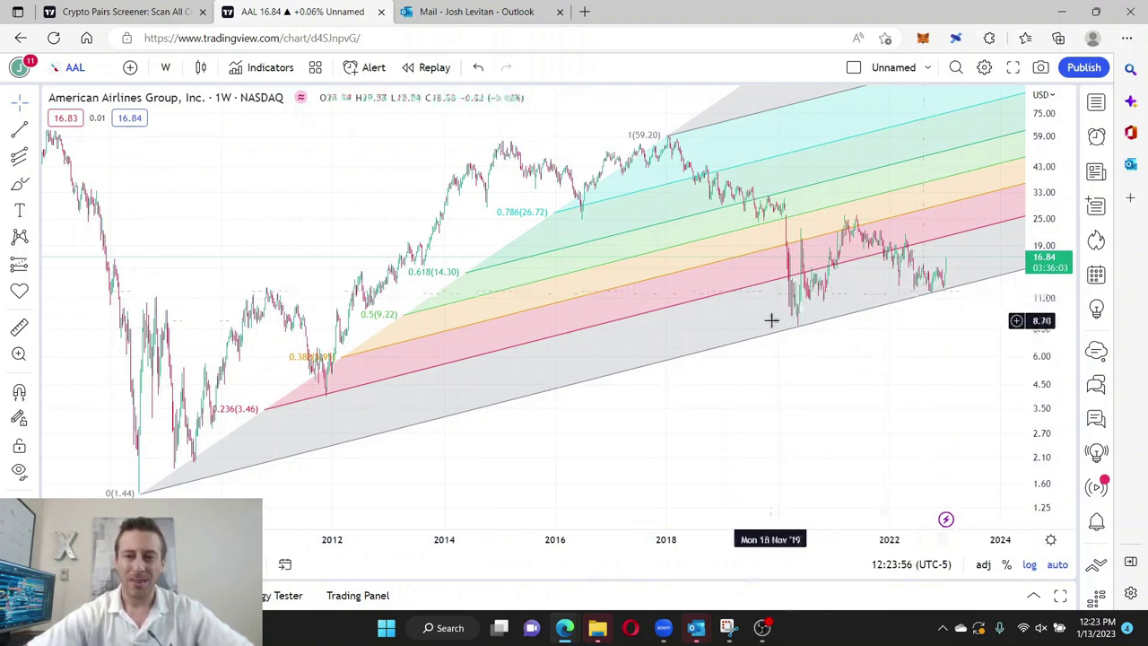
Step: Fine-tune the rising channel's first anchor at the 2008 low to about 1.45, and check the anchor on the May 2020 low
left_click_drag(139, 493, 137, 493)
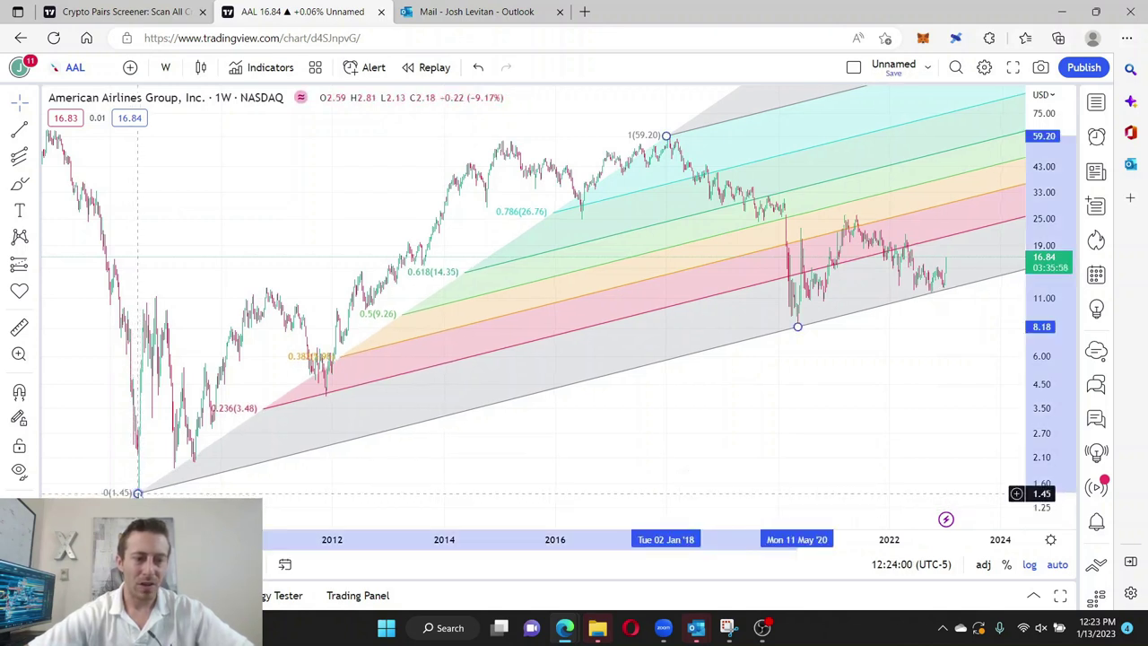
left_click(389, 482)
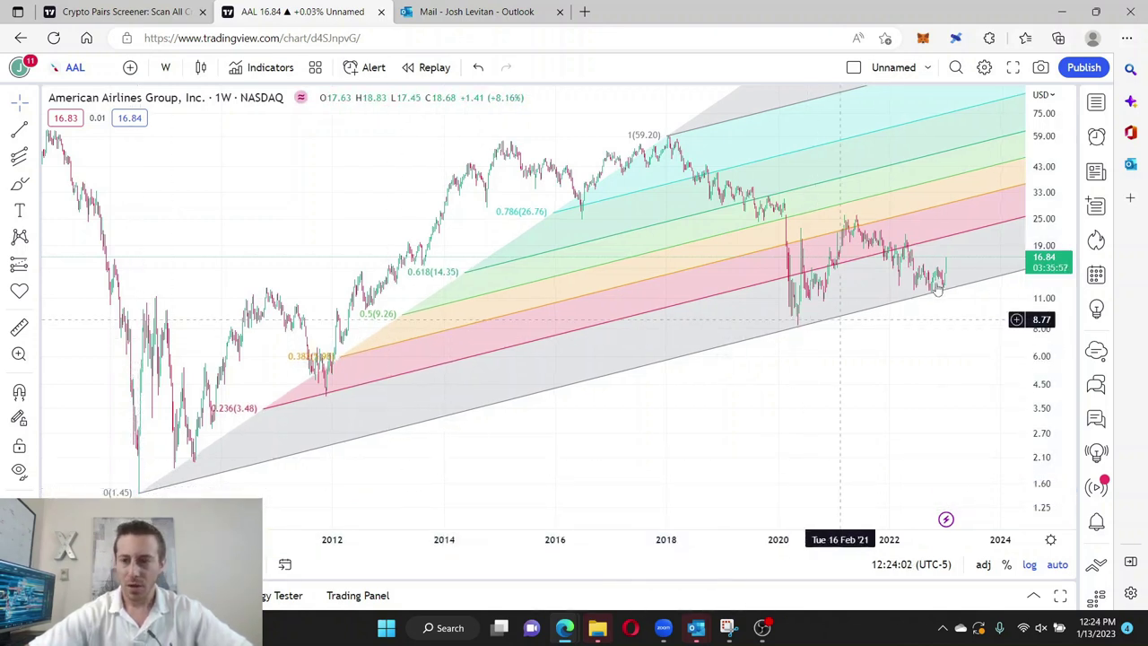
left_click(798, 329)
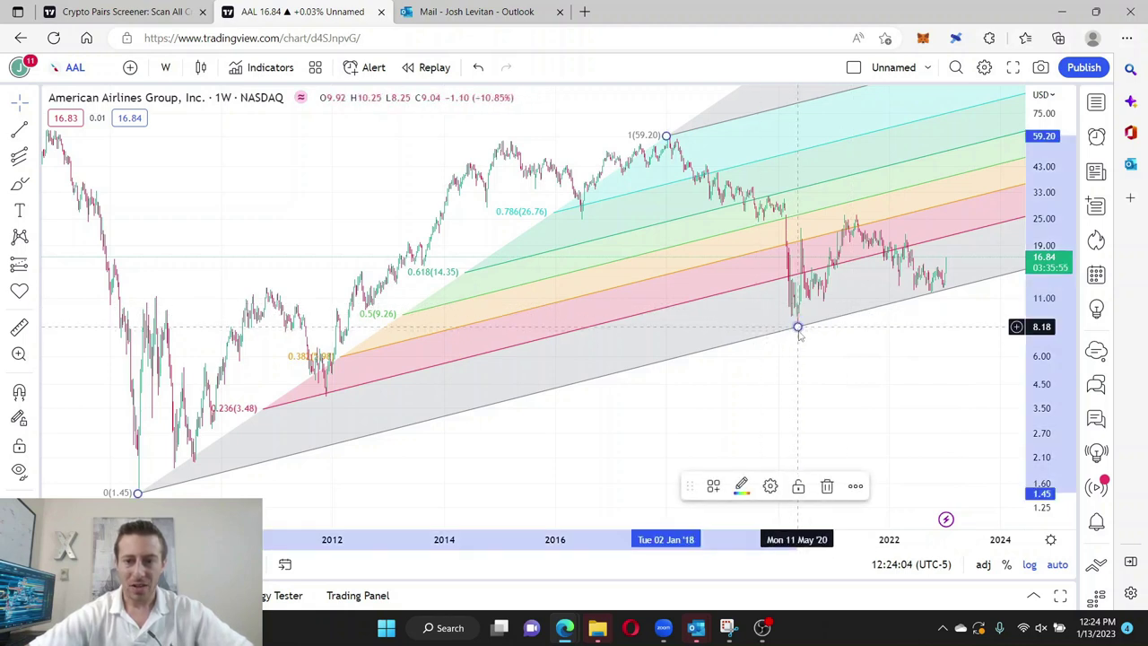
left_click(878, 371)
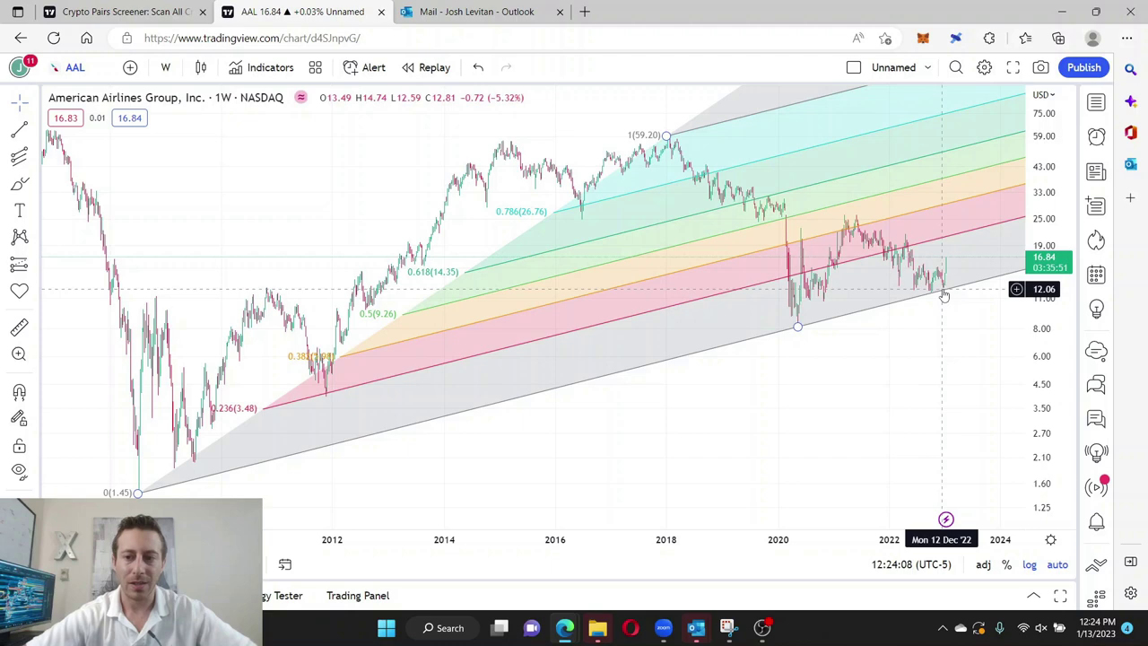
Step: Examine recent American Airlines price action against the rising Fib Channel's levels and their projection into the coming years
left_click_drag(906, 358, 588, 359)
left_click_drag(1031, 206, 1032, 287)
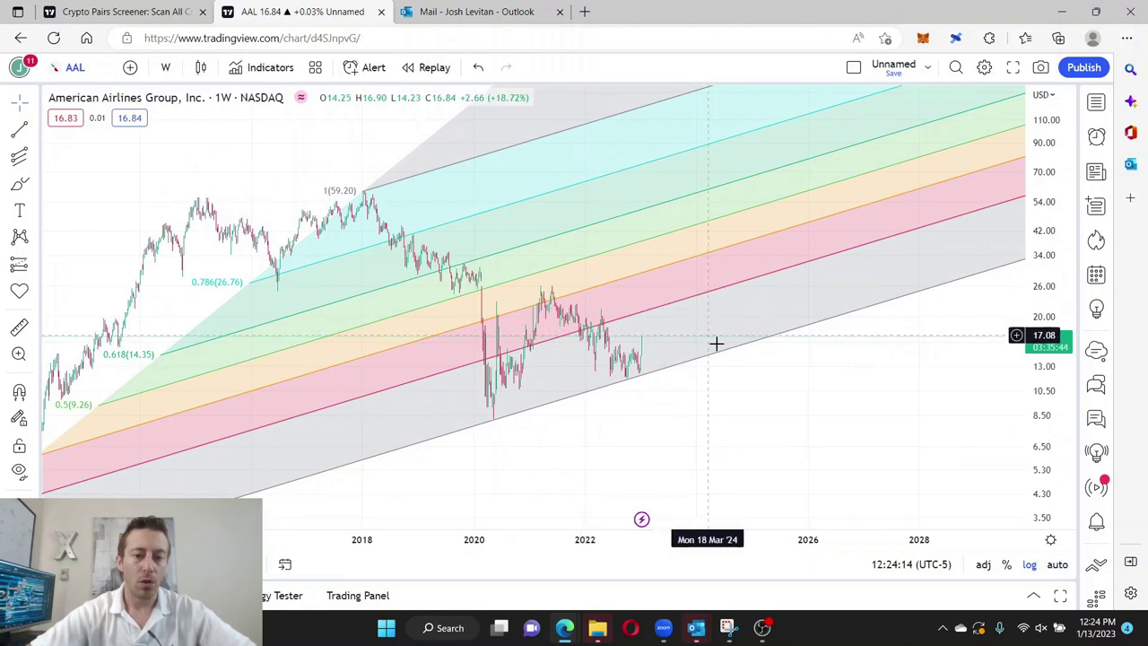
left_click_drag(741, 420, 848, 404)
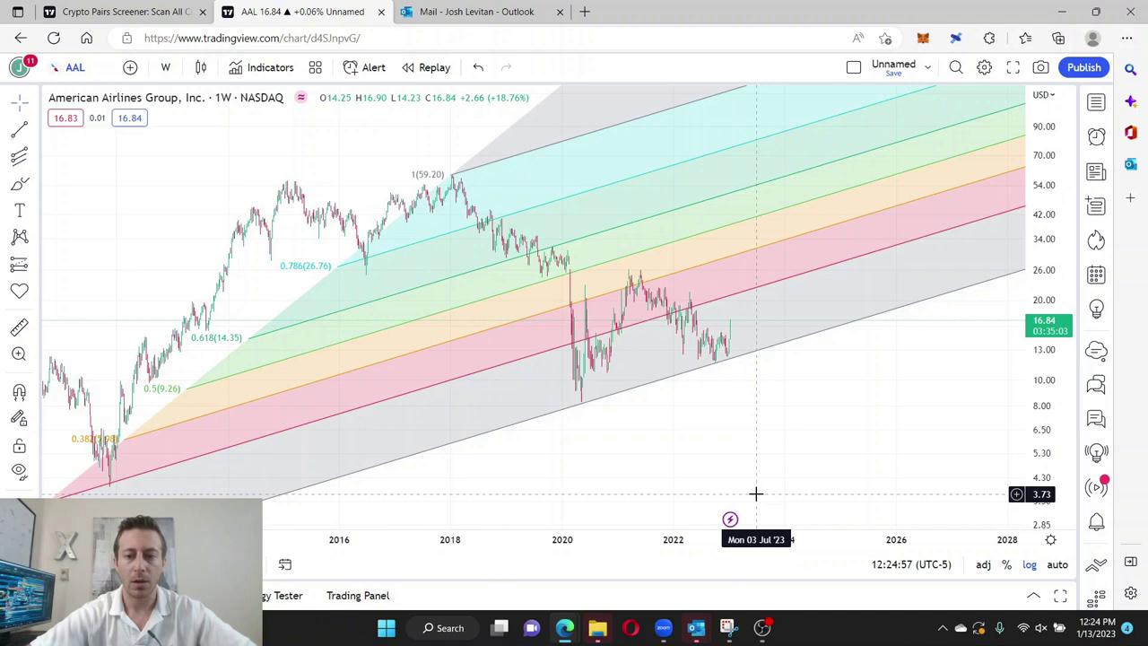
left_click(803, 210)
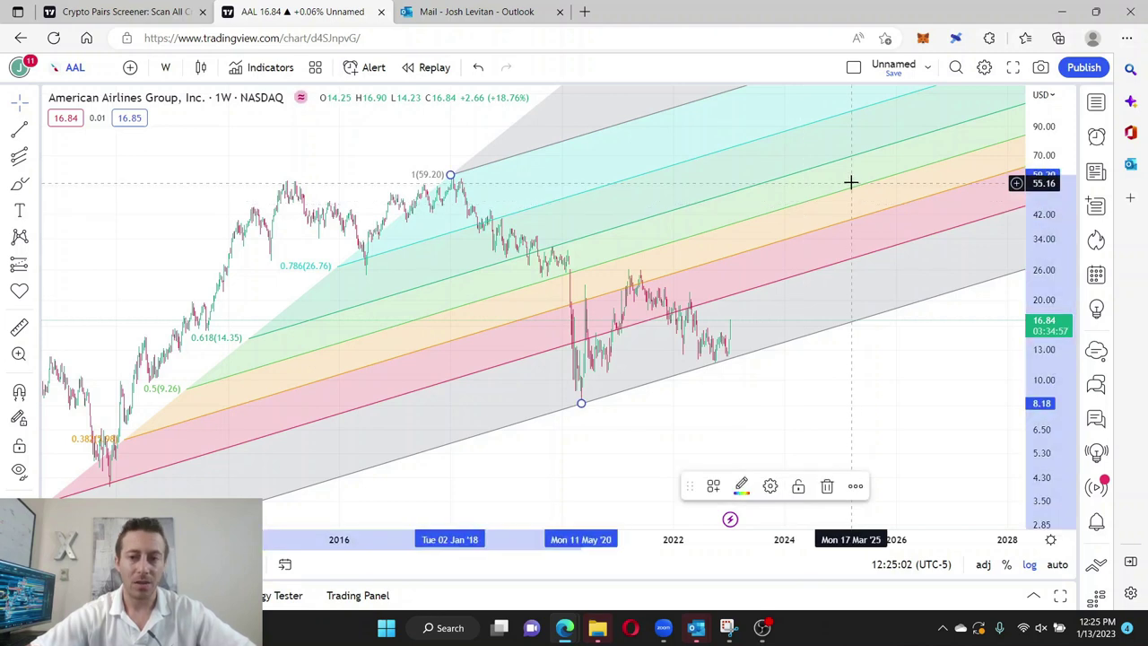